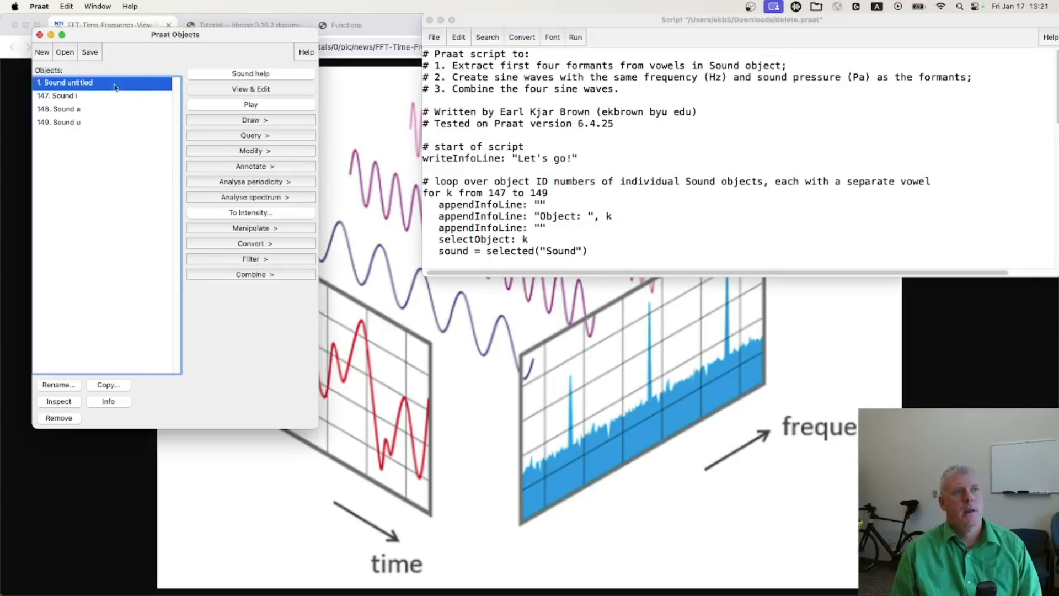
Open the untitled sound in an enlarged editor window and play each of its three recorded words in turn
{"action": "left_click", "coordinate": [257, 90]}
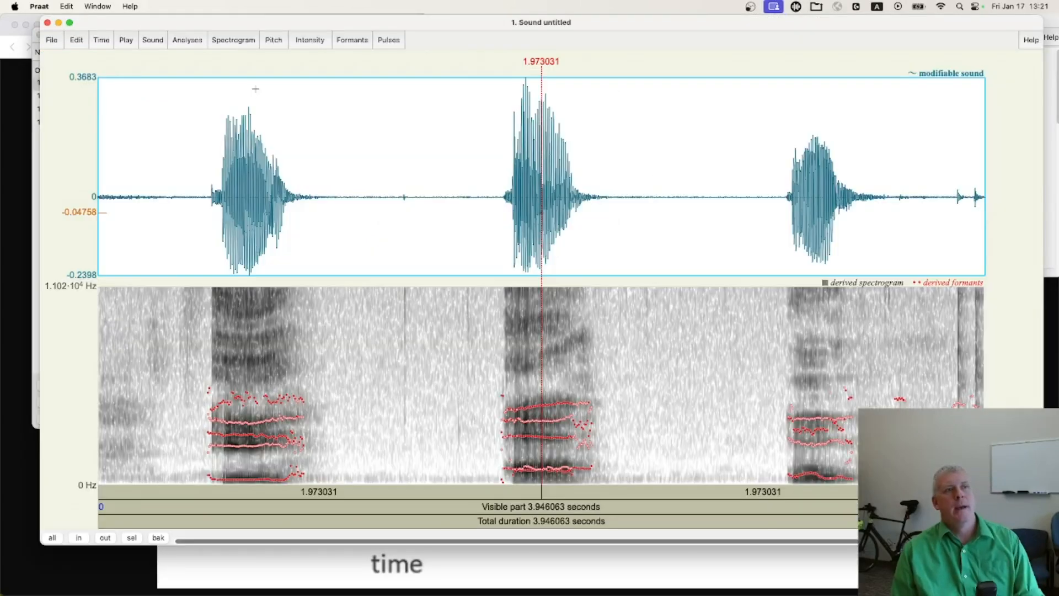
{"action": "double_click", "coordinate": [475, 24]}
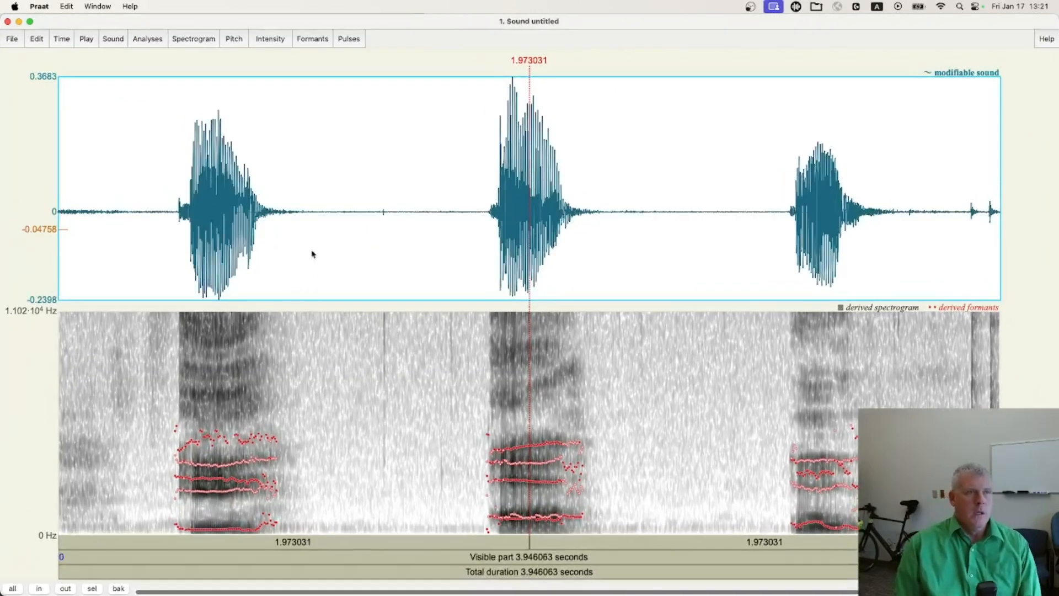
{"action": "left_click_drag", "start_coordinate": [312, 251], "coordinate": [162, 253]}
{"action": "key", "text": "Tab"}
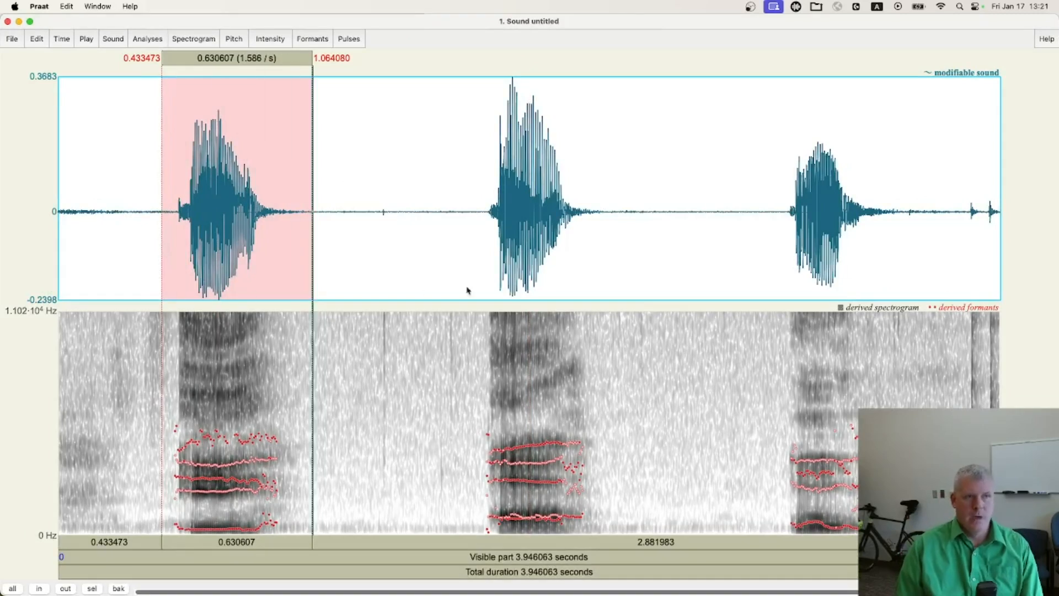
{"action": "left_click_drag", "start_coordinate": [472, 269], "coordinate": [610, 266]}
{"action": "key", "text": "Tab"}
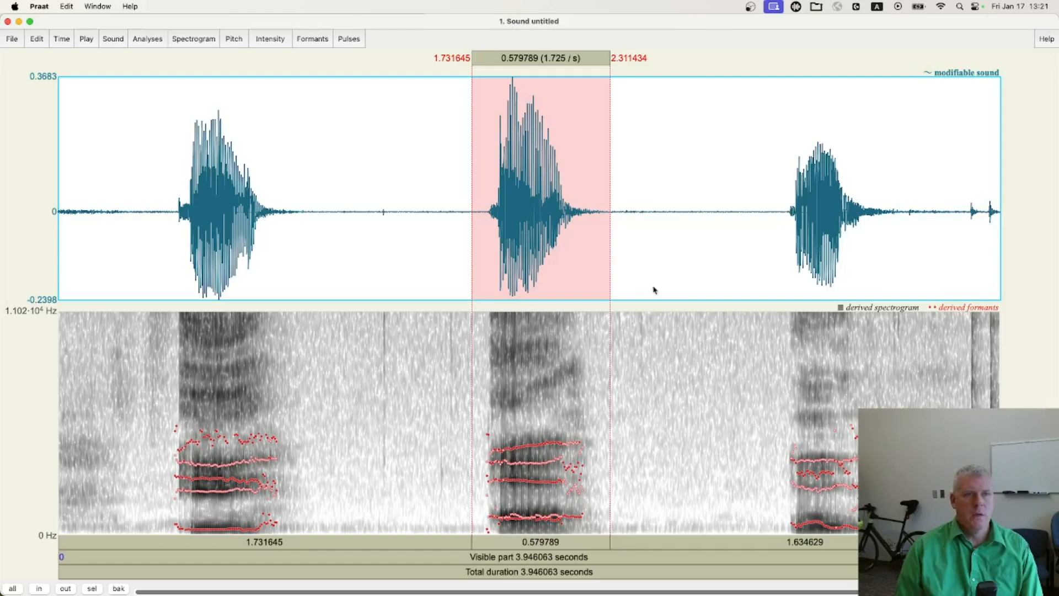
{"action": "left_click_drag", "start_coordinate": [769, 237], "coordinate": [887, 239]}
{"action": "key", "text": "Tab"}
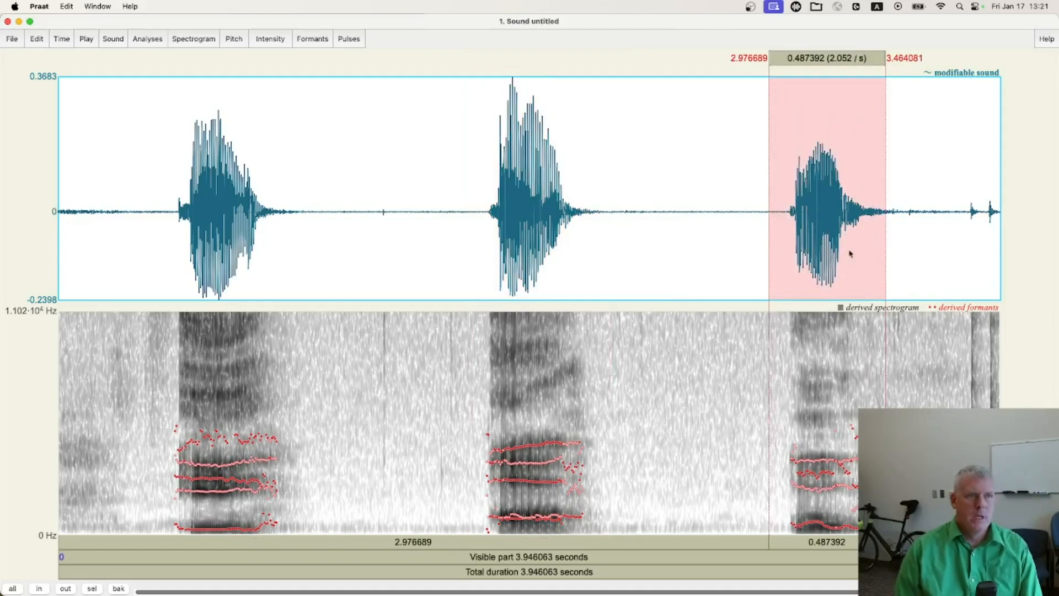
Mark about 0.118 s in the middle of the first vowel, and view the separate Sound i object in its own editor
{"action": "left_click_drag", "start_coordinate": [204, 220], "coordinate": [233, 217]}
{"action": "key", "text": "super+grave"}
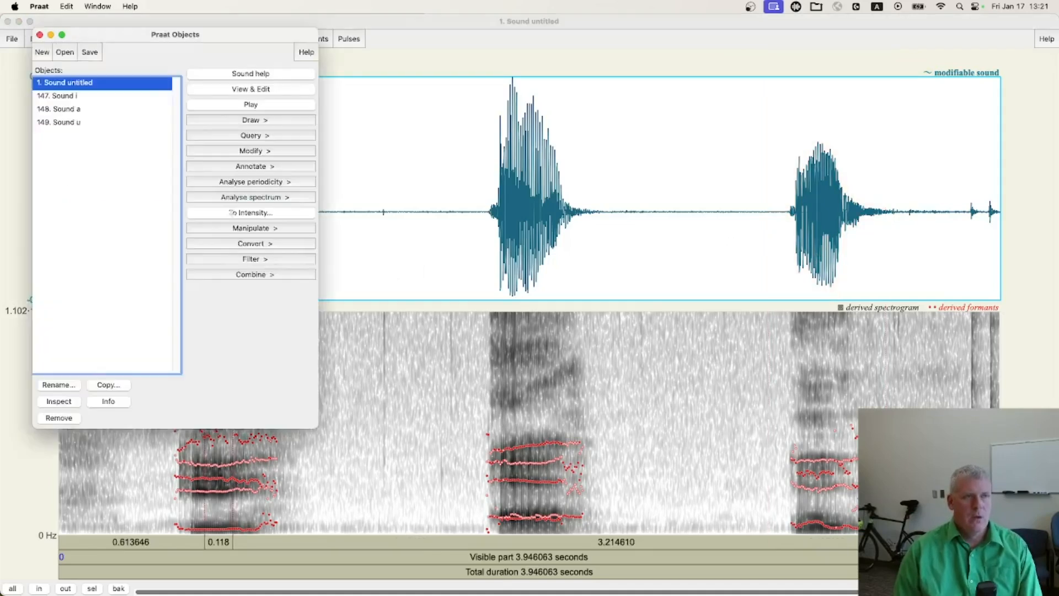
{"action": "left_click", "coordinate": [73, 96]}
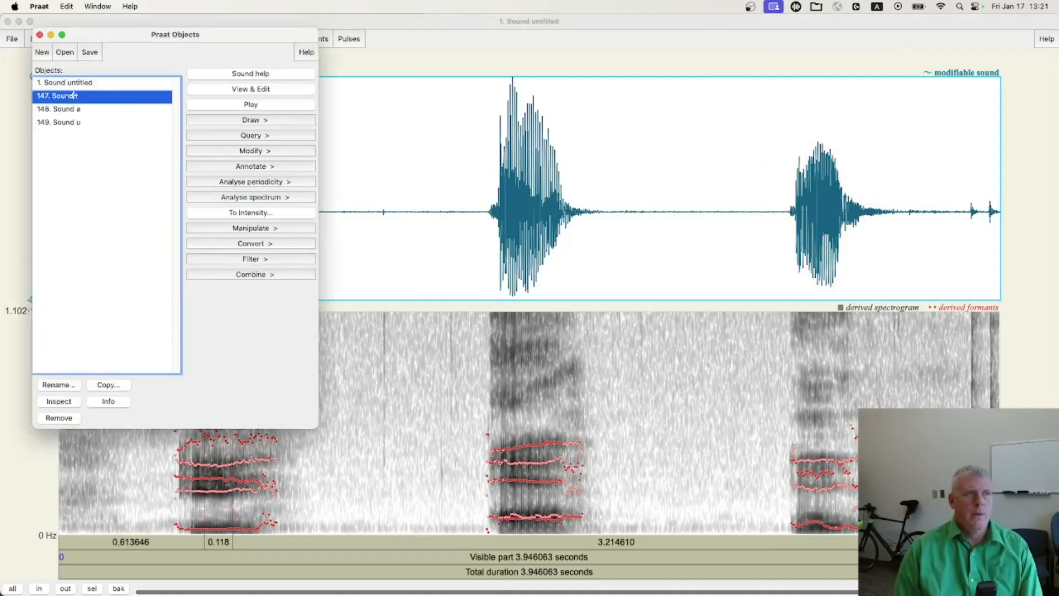
{"action": "left_click", "coordinate": [254, 91]}
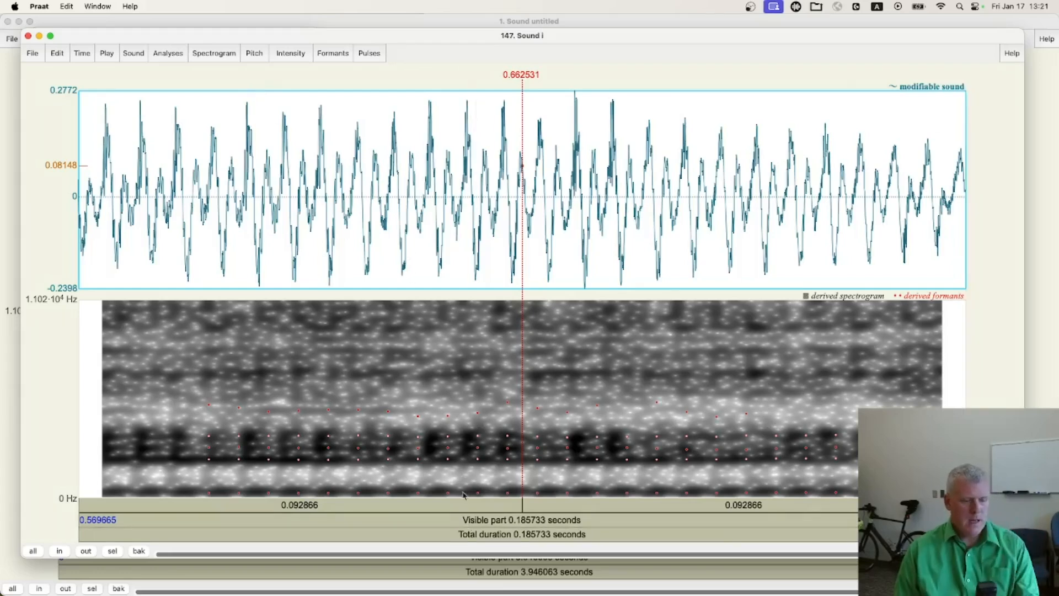
{"action": "key", "text": "super+w"}
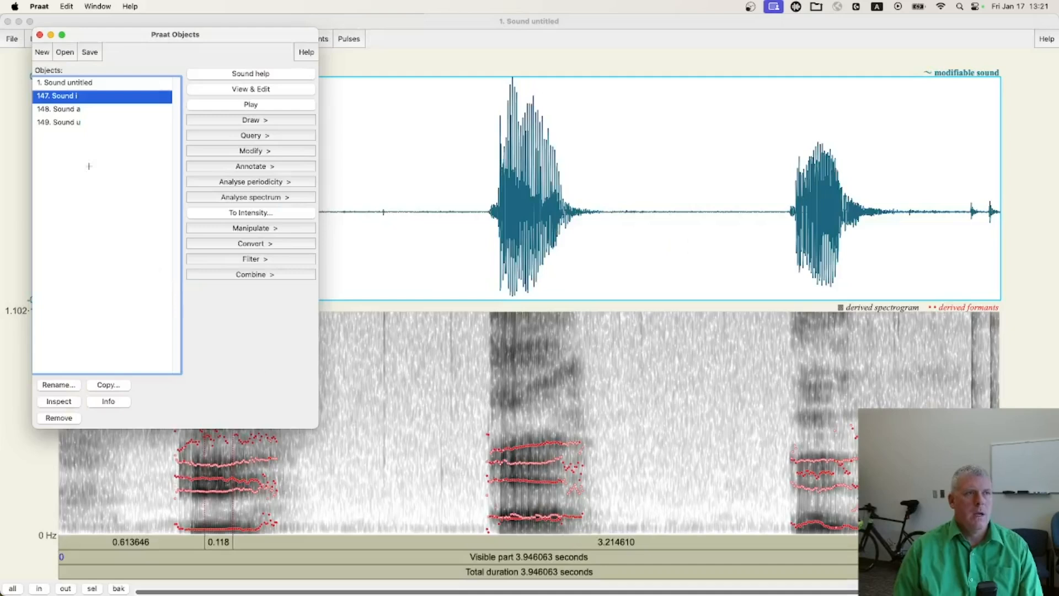
View the Sound u object in its own editor, play its visible part, and close the editor
{"action": "left_click", "coordinate": [58, 122]}
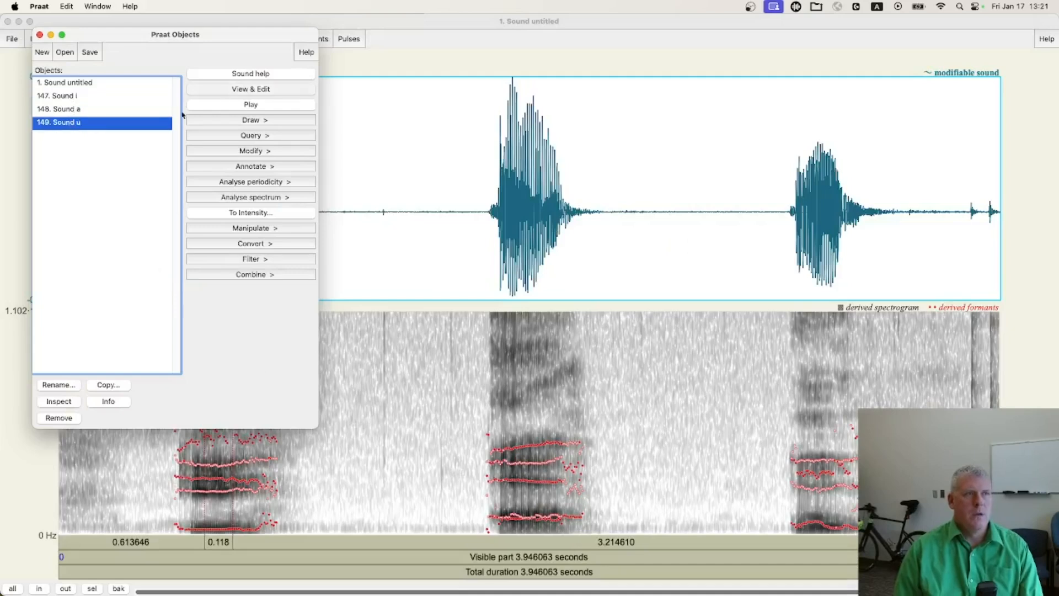
{"action": "left_click", "coordinate": [265, 91]}
{"action": "left_click", "coordinate": [512, 532]}
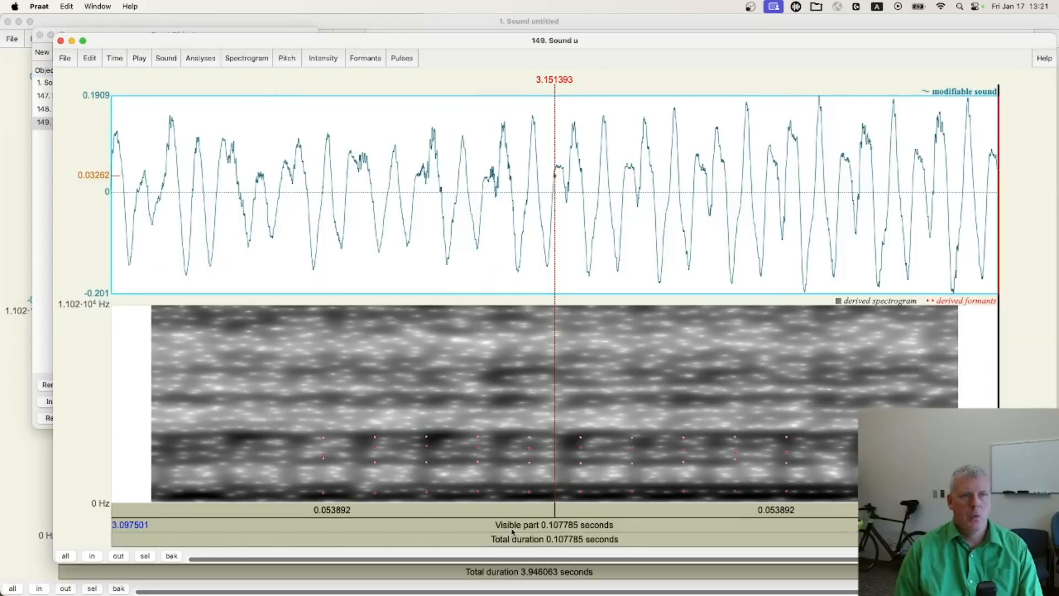
{"action": "key", "text": "super+w"}
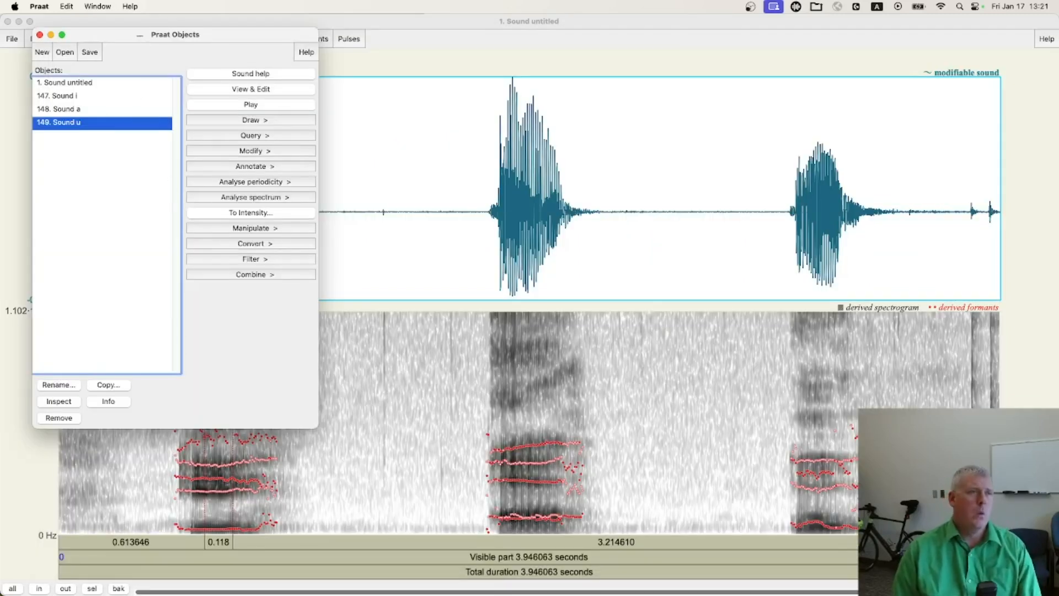
Create a Formant object from Sound i with the Burg method, using 5 formants and a 5000 Hz formant ceiling
{"action": "left_click", "coordinate": [78, 96]}
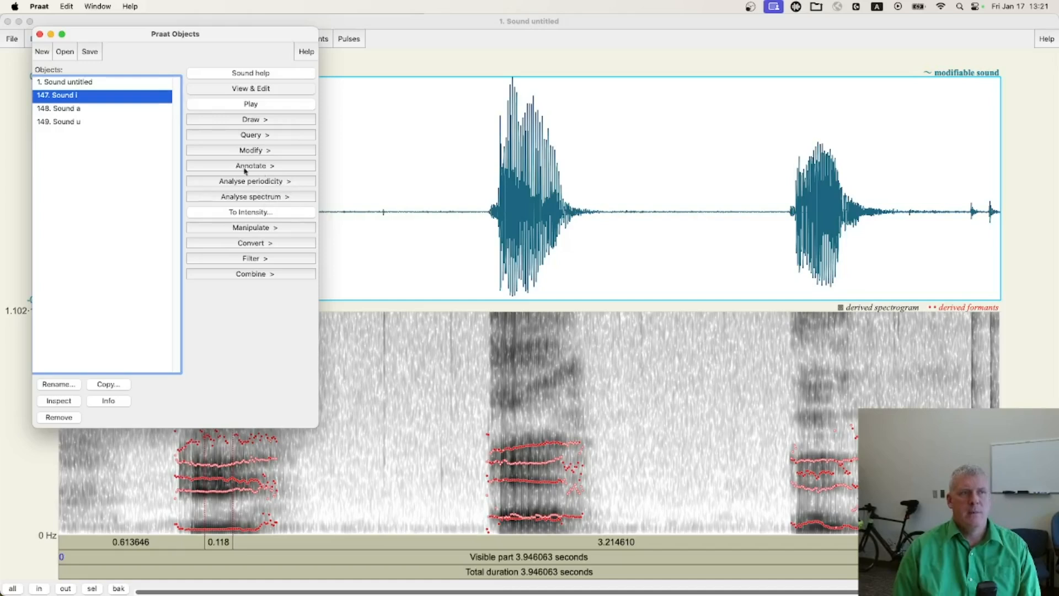
{"action": "left_click", "coordinate": [260, 197]}
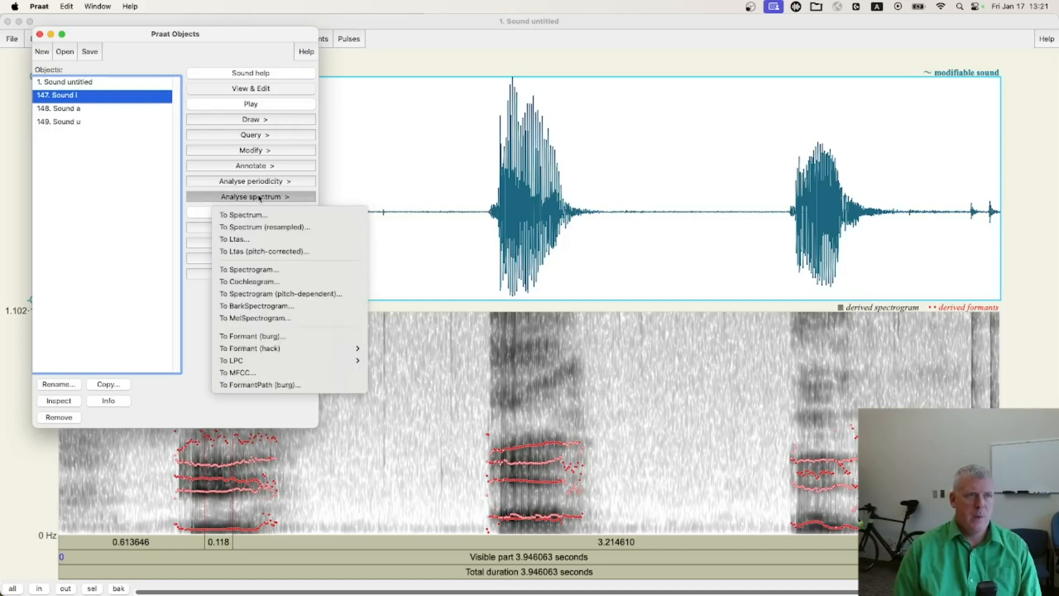
{"action": "left_click", "coordinate": [301, 337]}
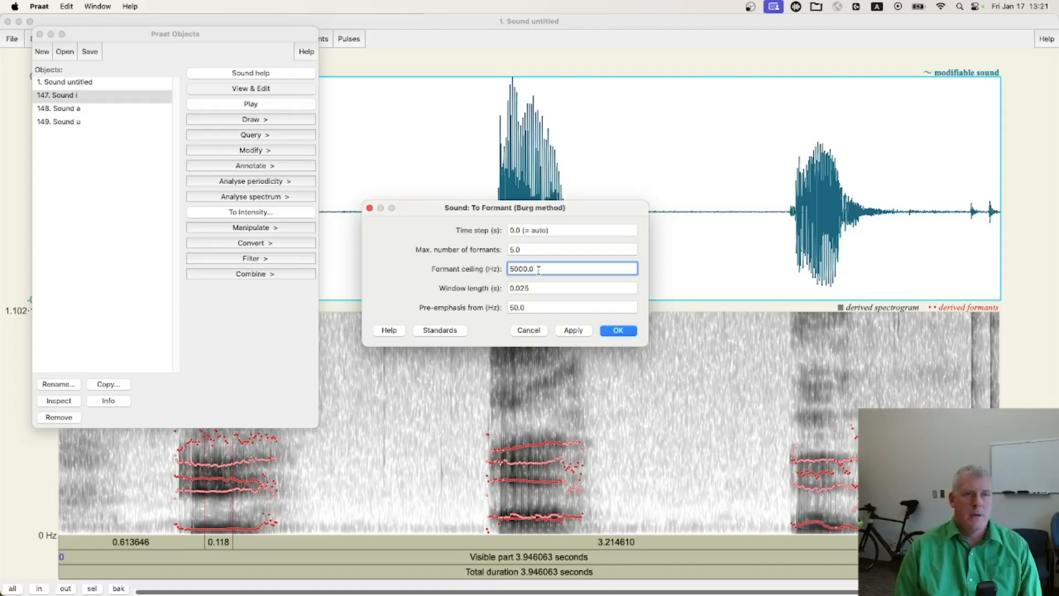
{"action": "left_click_drag", "start_coordinate": [539, 270], "coordinate": [498, 269]}
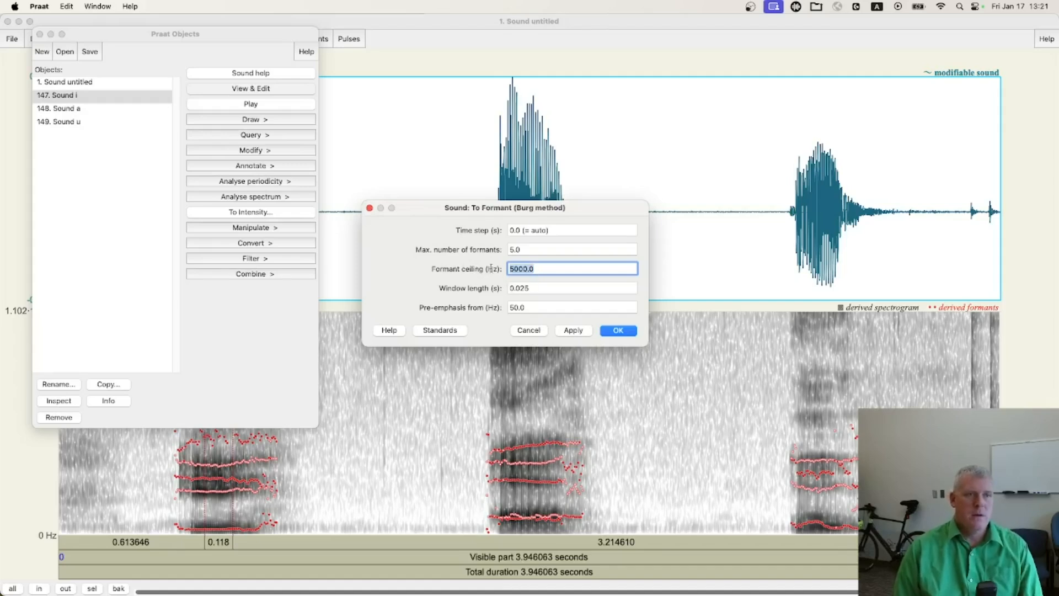
{"action": "left_click", "coordinate": [619, 331]}
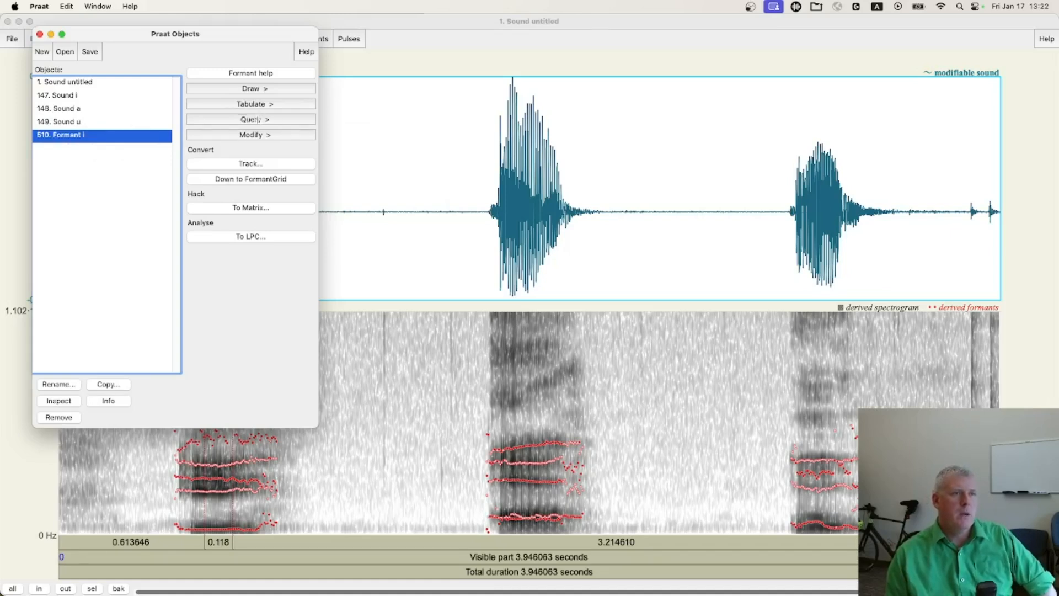
Query the mean frequency of formant 1 of Formant i in hertz over the whole time range
{"action": "left_click", "coordinate": [255, 119]}
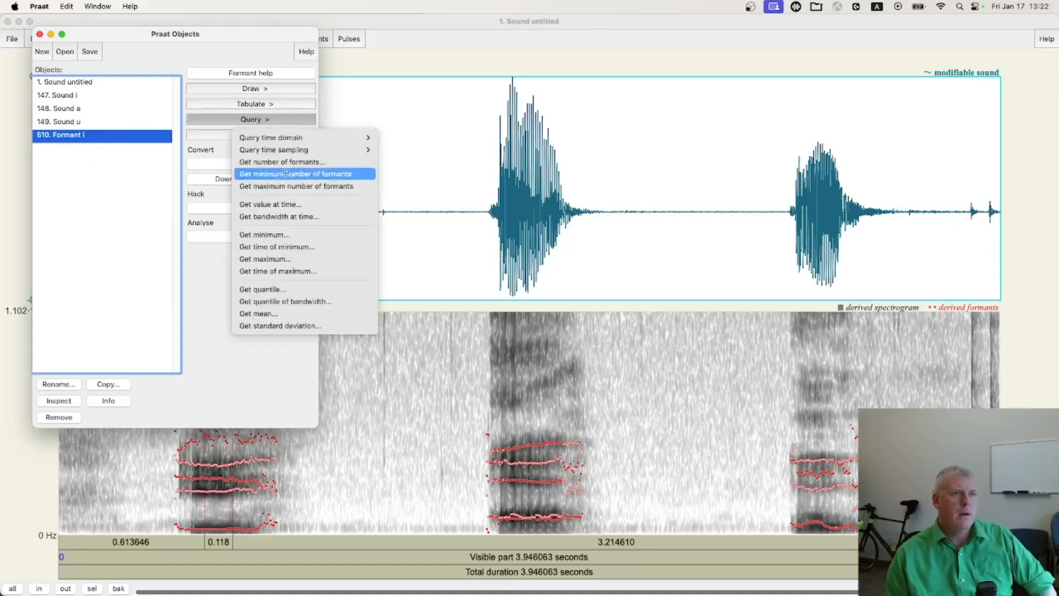
{"action": "left_click", "coordinate": [248, 313]}
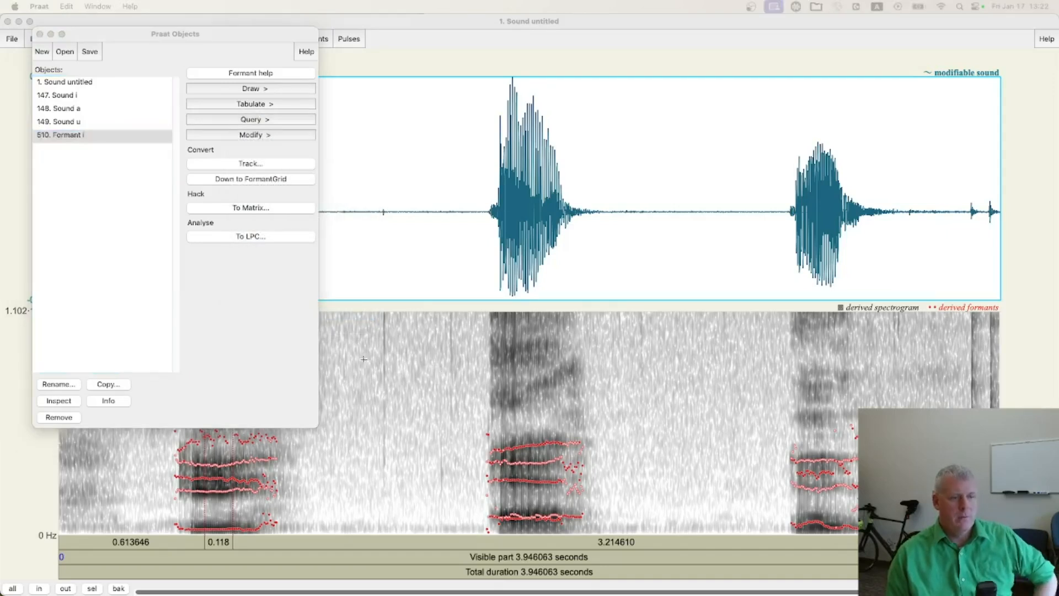
{"action": "left_click_drag", "start_coordinate": [255, 201], "coordinate": [567, 219]}
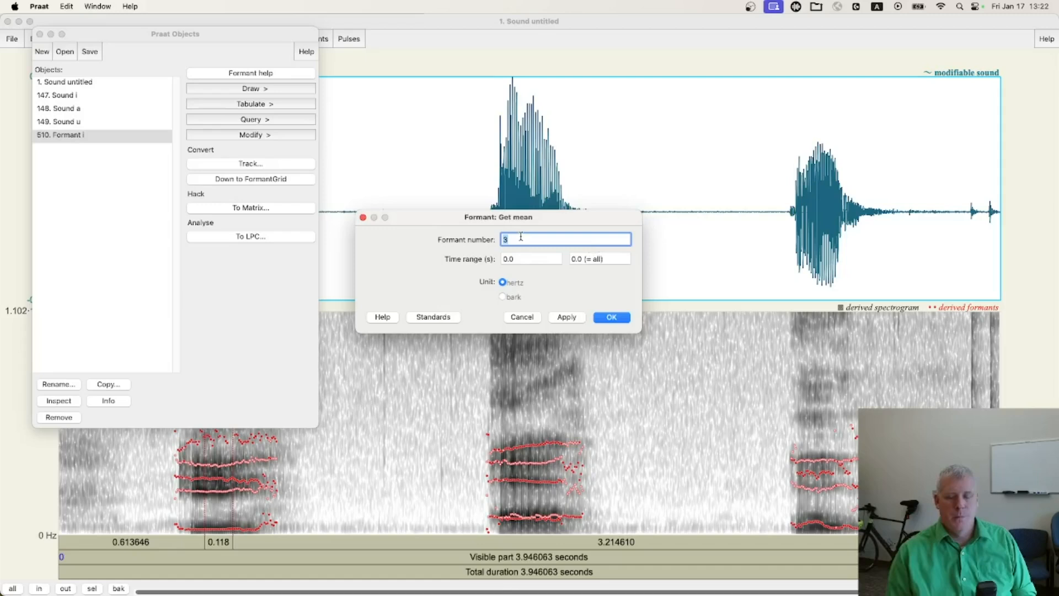
{"action": "type", "text": "1"}
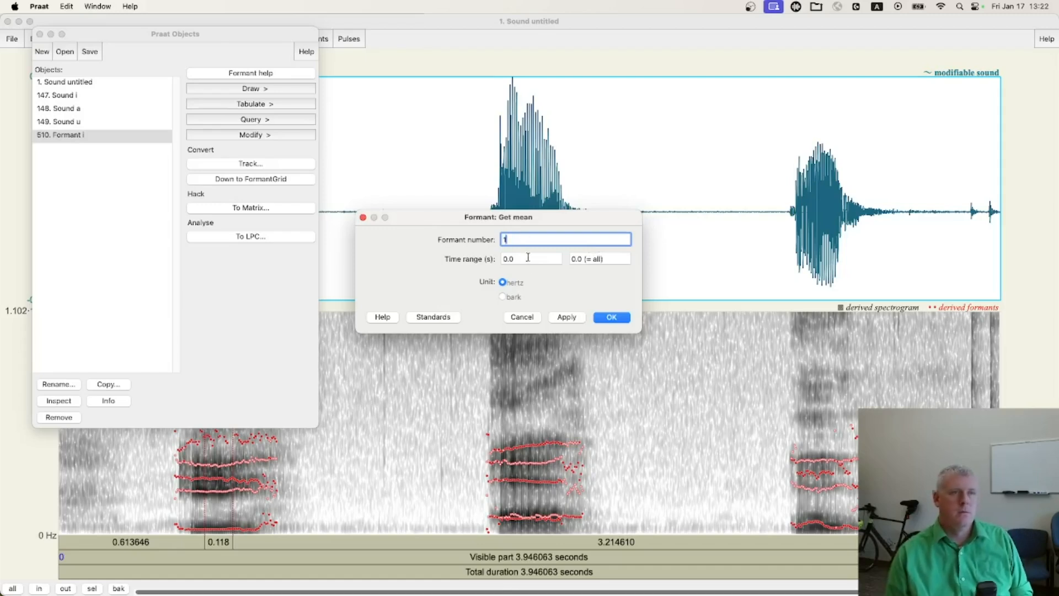
{"action": "left_click", "coordinate": [612, 317]}
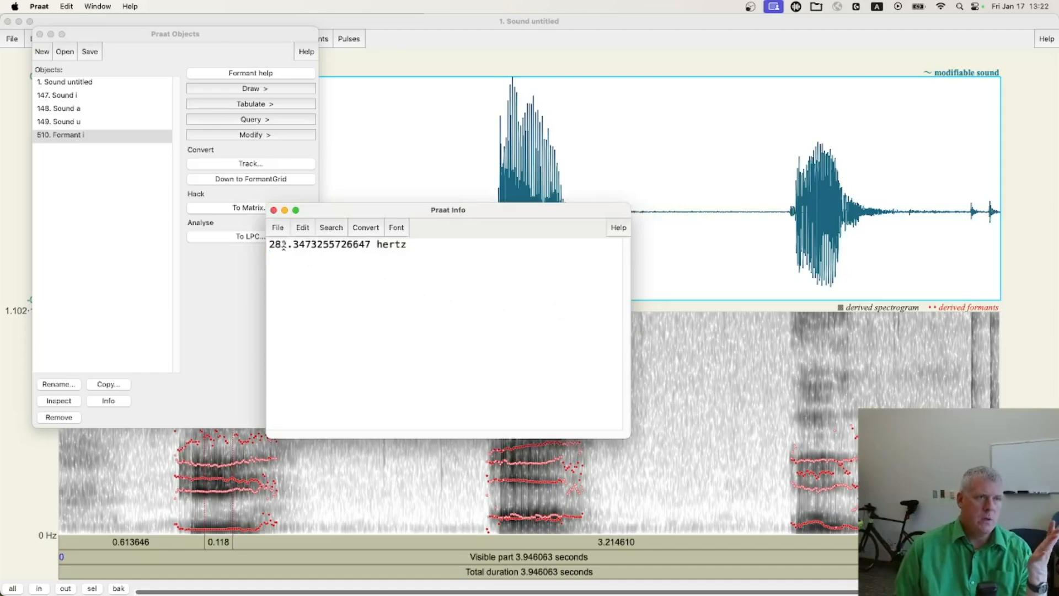
{"action": "left_click_drag", "start_coordinate": [287, 245], "coordinate": [254, 246]}
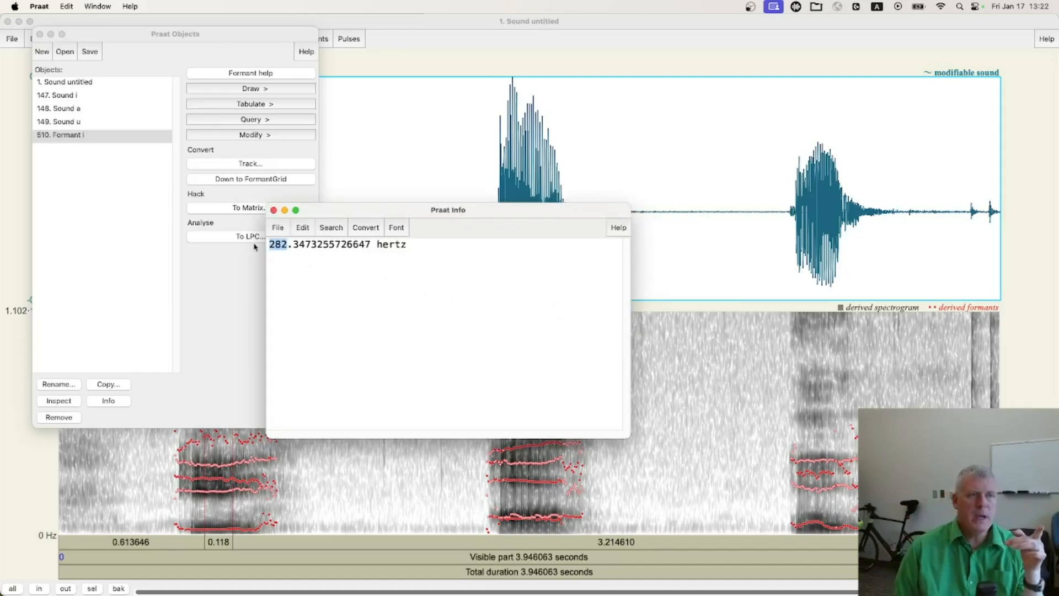
{"action": "left_click", "coordinate": [273, 210]}
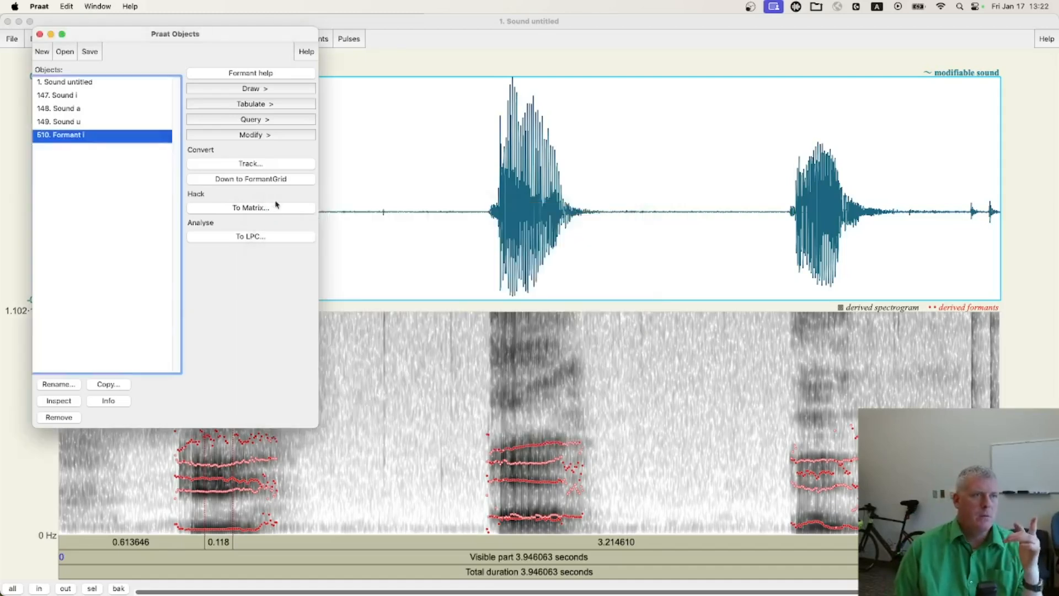
Query the mean frequency of formant 2 of Formant i in hertz over the whole time range
{"action": "left_click", "coordinate": [265, 121]}
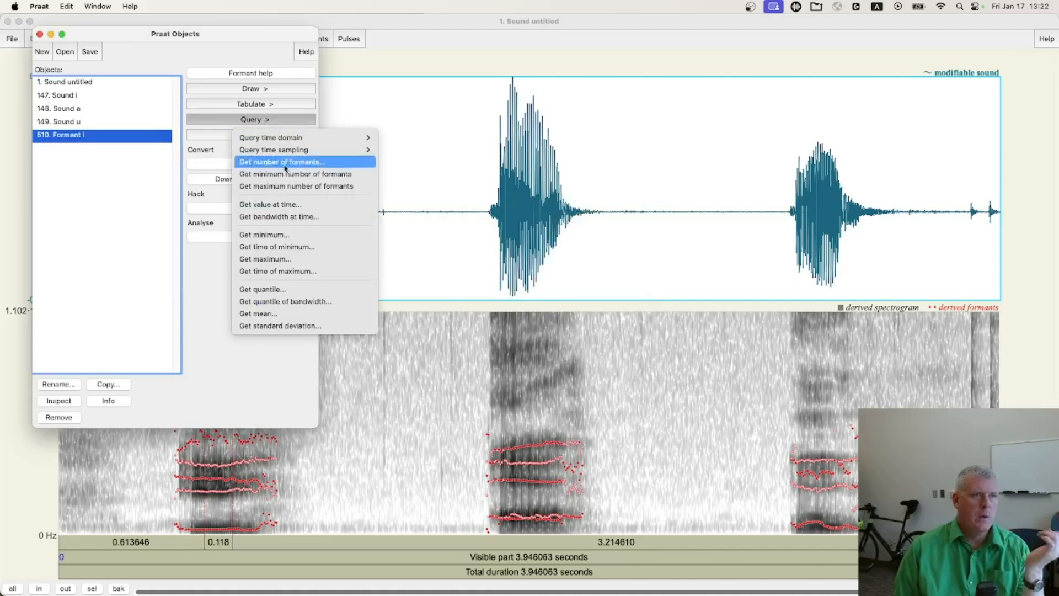
{"action": "left_click", "coordinate": [302, 313]}
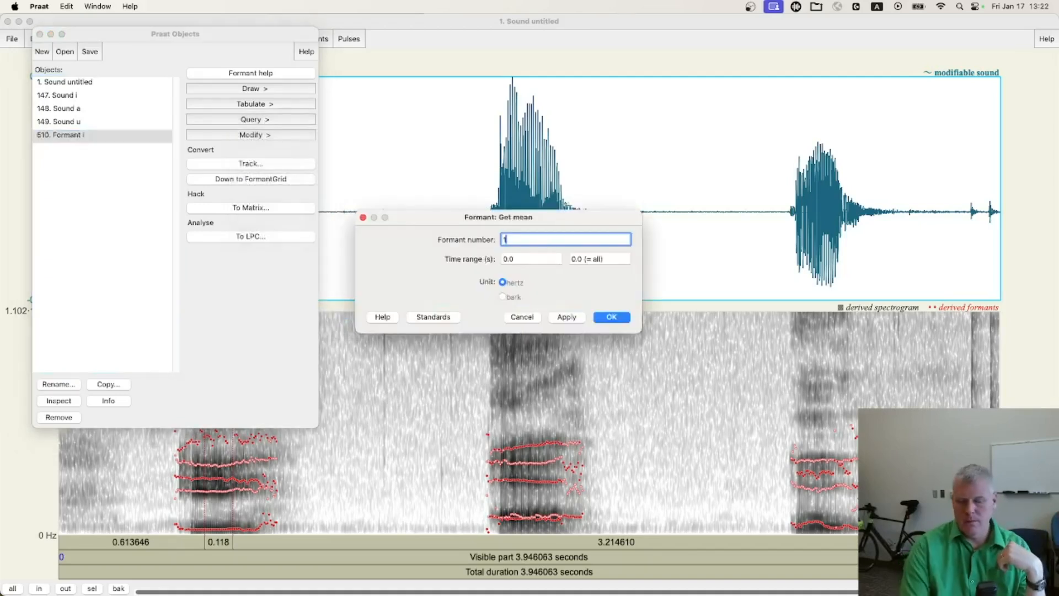
{"action": "type", "text": "2"}
{"action": "left_click", "coordinate": [613, 319]}
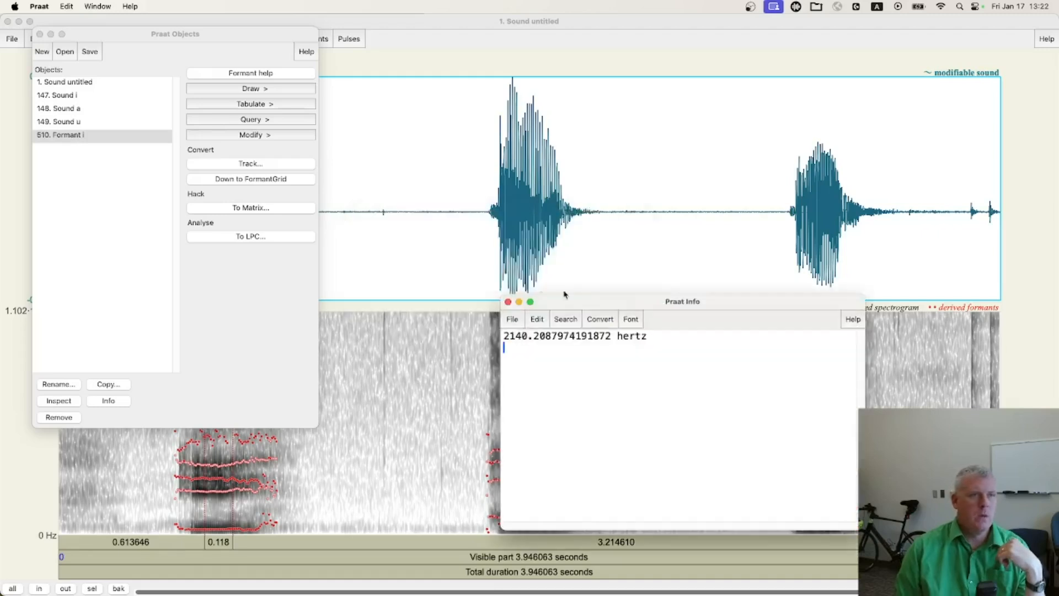
{"action": "left_click_drag", "start_coordinate": [528, 336], "coordinate": [496, 335]}
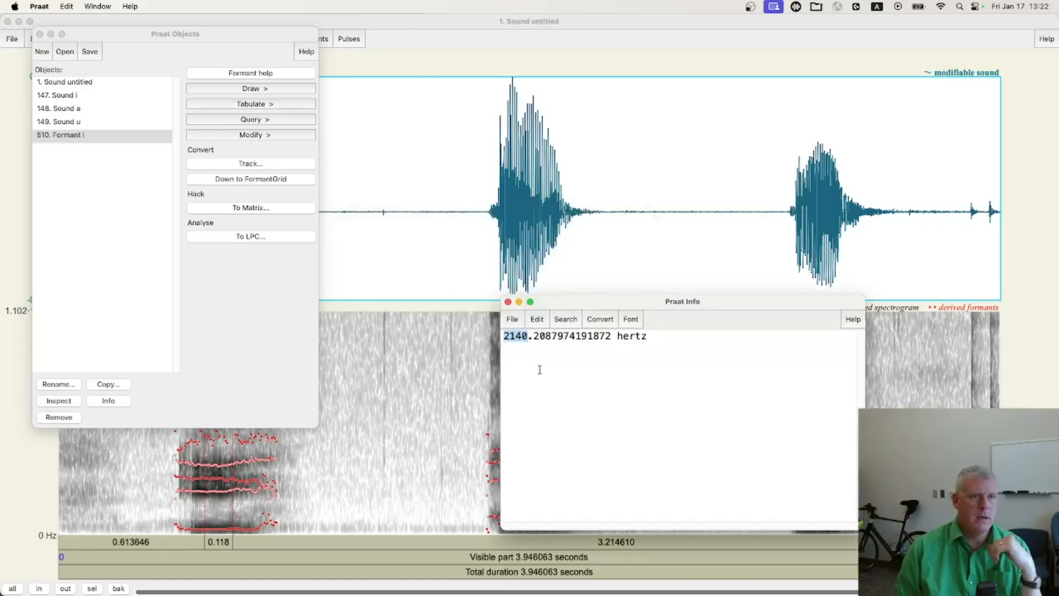
{"action": "left_click", "coordinate": [507, 301]}
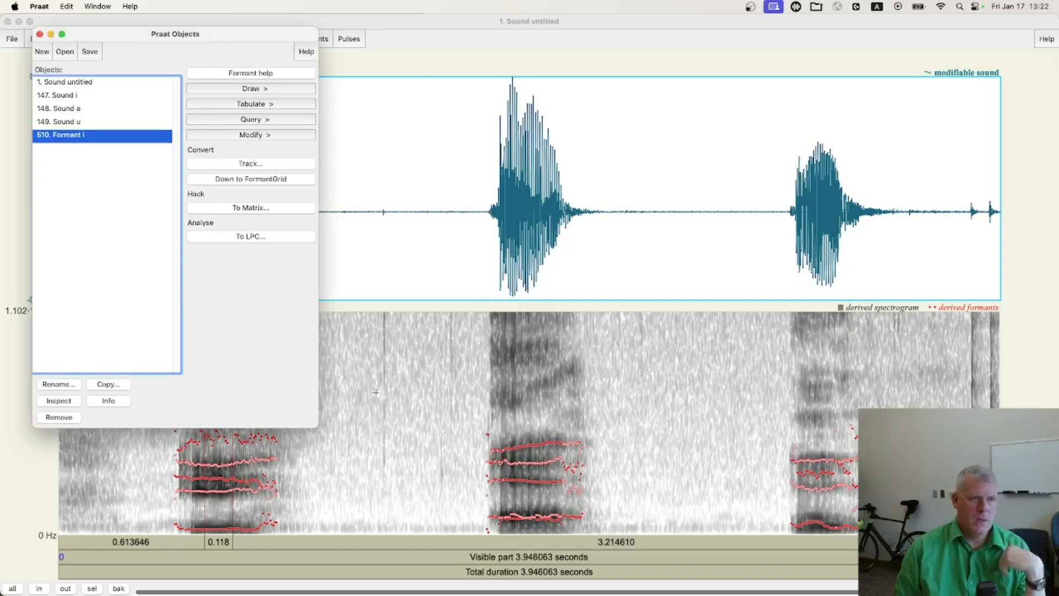
Examine the formant tracks of the first word in the untitled sound up close, and restore the view of the whole recording
{"action": "left_click", "coordinate": [262, 485]}
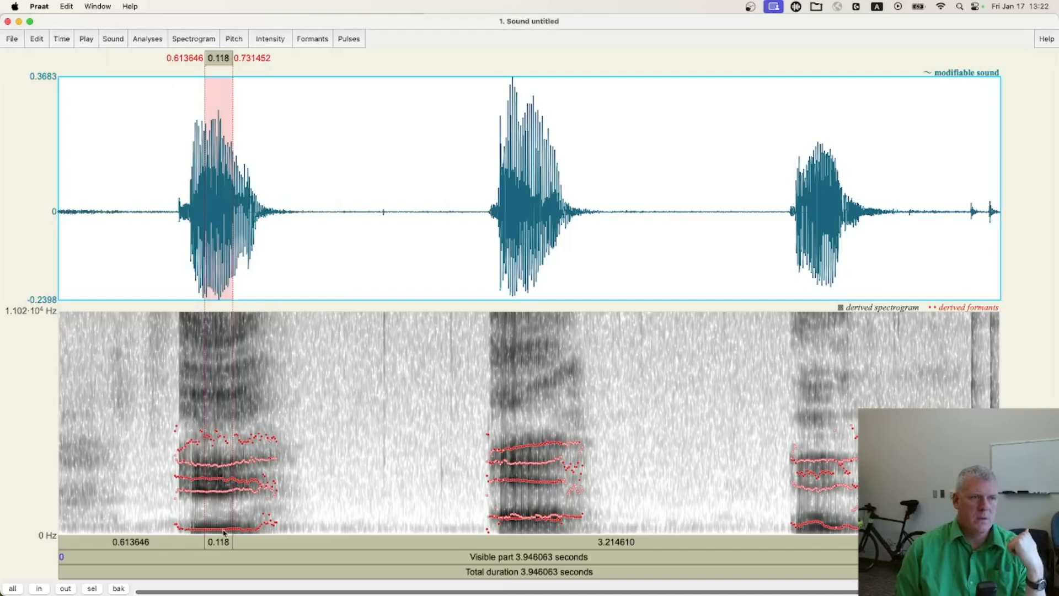
{"action": "left_click_drag", "start_coordinate": [311, 242], "coordinate": [142, 246]}
{"action": "key", "text": "super+n"}
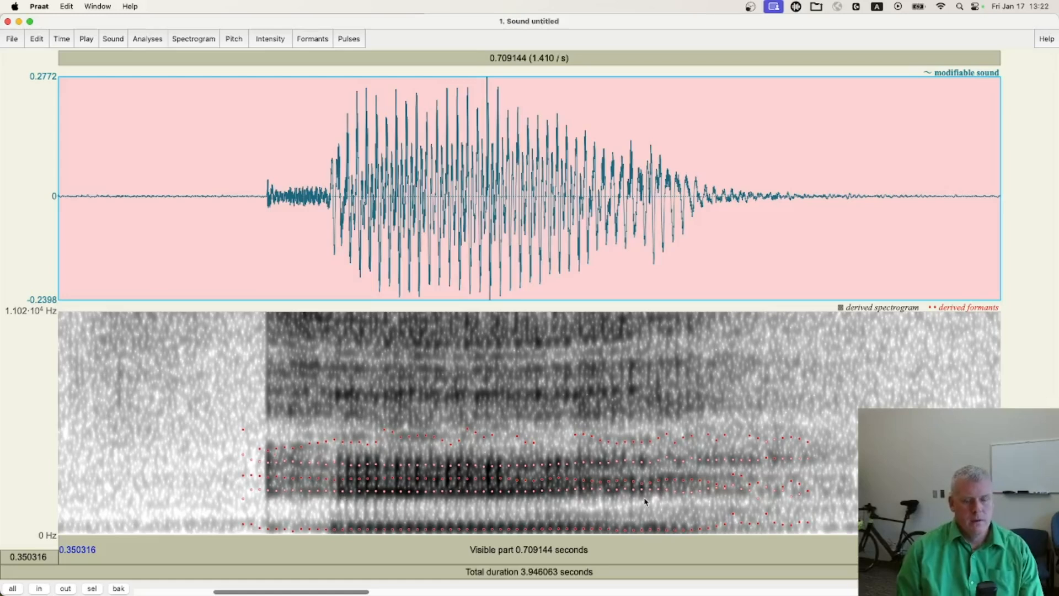
{"action": "key", "text": "super+o"}
{"action": "key", "text": "super+o"}
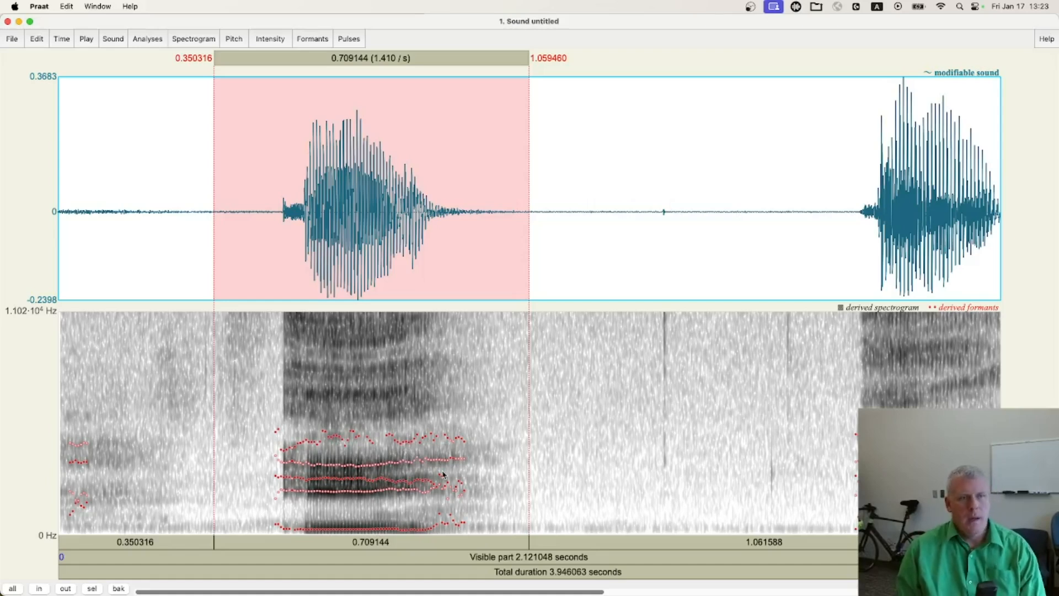
{"action": "key", "text": "super+a"}
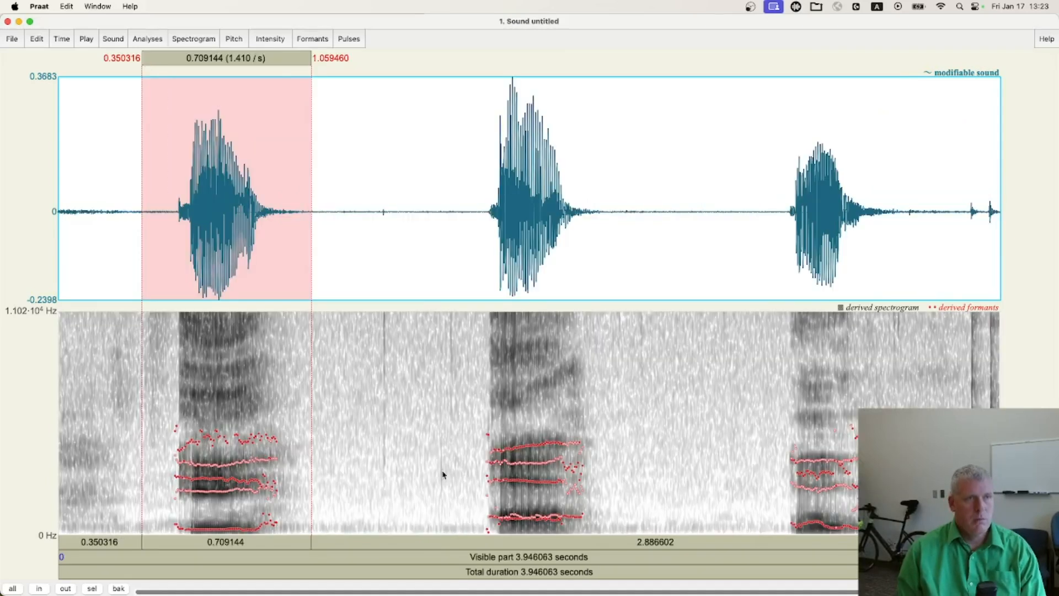
Create a Spectrum object from Sound i with the Fast option enabled
{"action": "key", "text": "super+grave"}
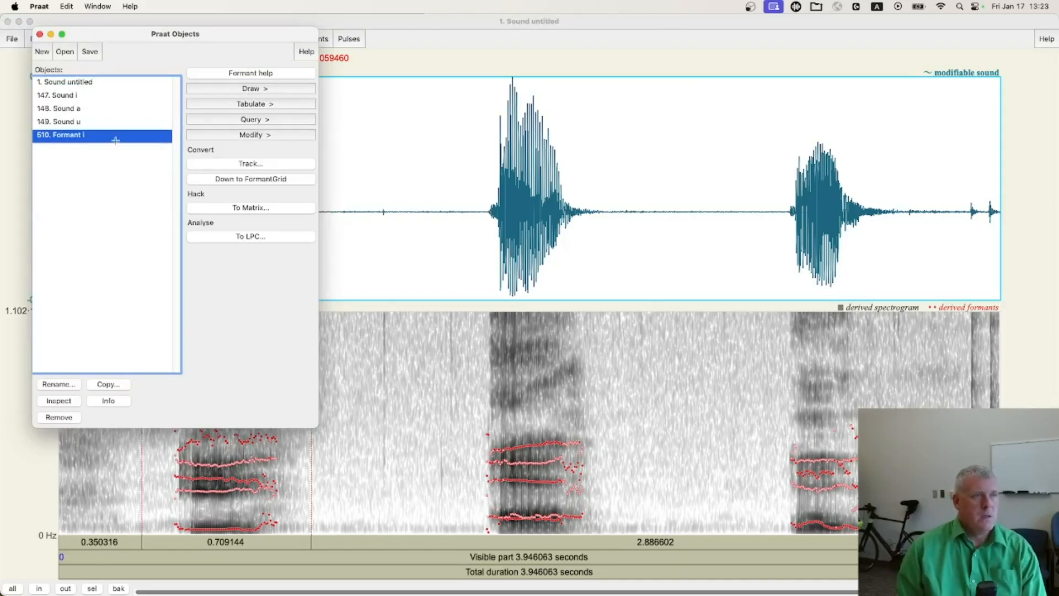
{"action": "left_click", "coordinate": [70, 94]}
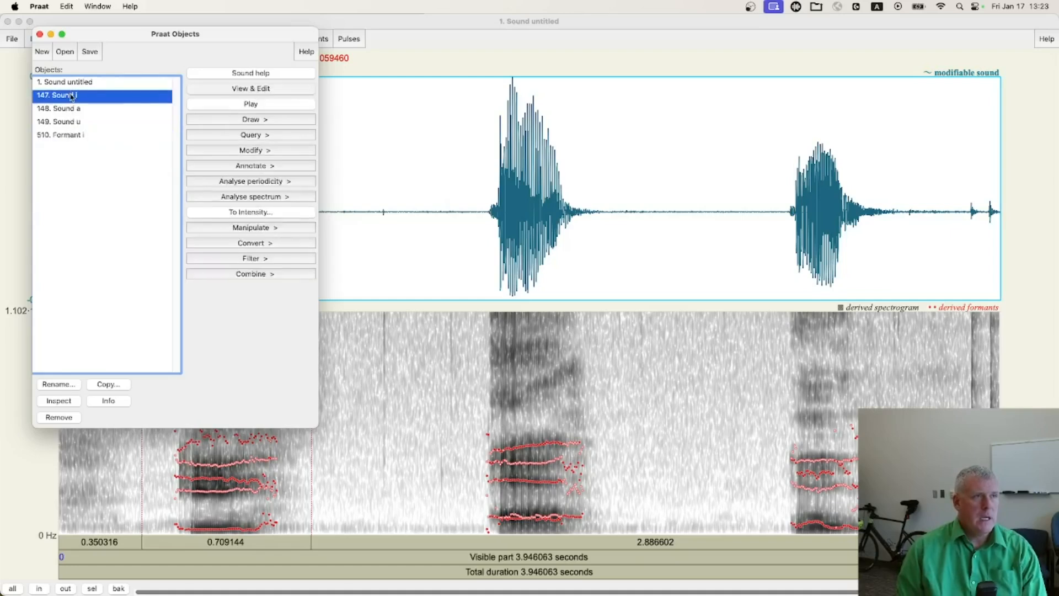
{"action": "left_click", "coordinate": [277, 198]}
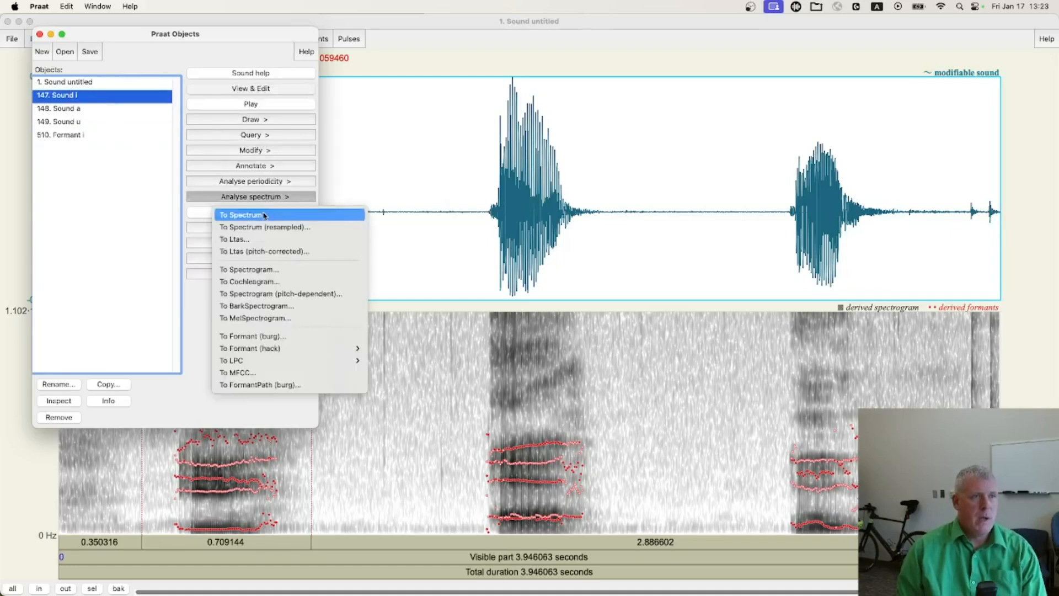
{"action": "left_click", "coordinate": [264, 215]}
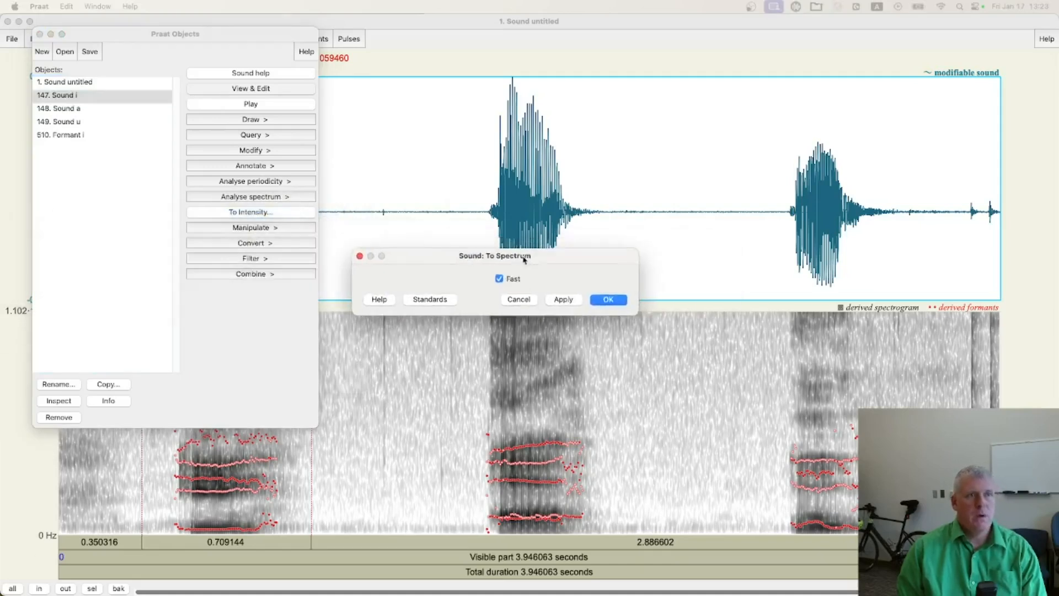
{"action": "left_click", "coordinate": [609, 300]}
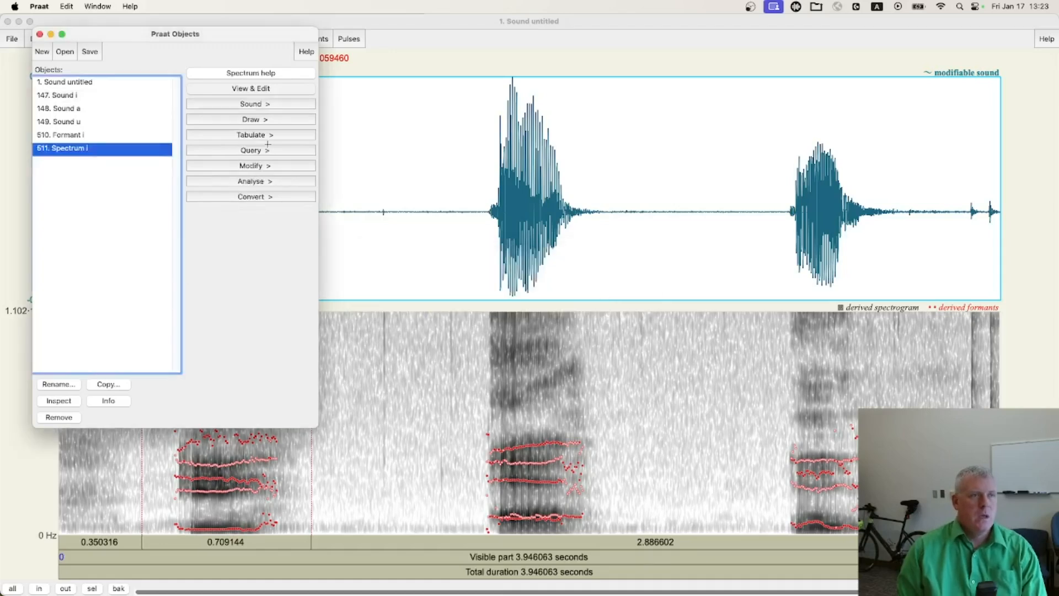
Query the sound pressure level of the maximum nearest 282 Hz in Spectrum i, and close the result
{"action": "left_click", "coordinate": [265, 151]}
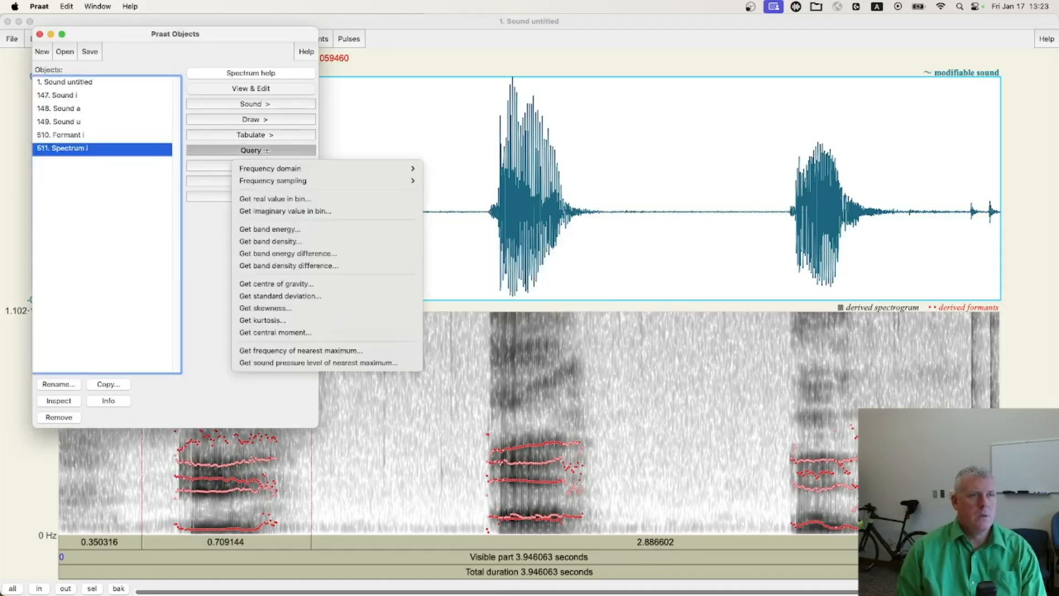
{"action": "left_click", "coordinate": [378, 363]}
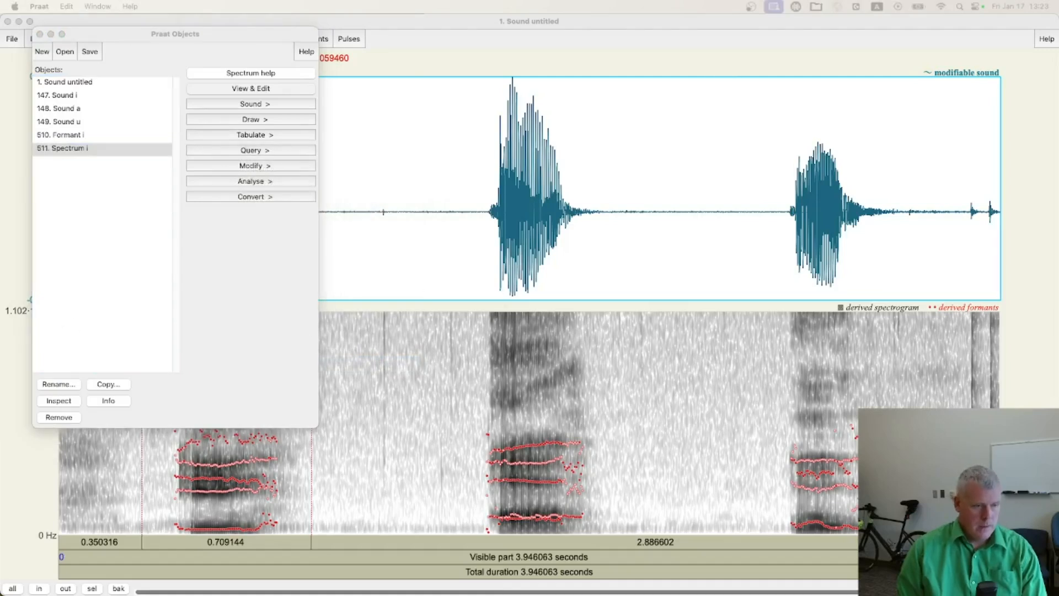
{"action": "left_click_drag", "start_coordinate": [360, 208], "coordinate": [549, 199]}
{"action": "left_click_drag", "start_coordinate": [629, 220], "coordinate": [578, 211]}
{"action": "type", "text": "282"}
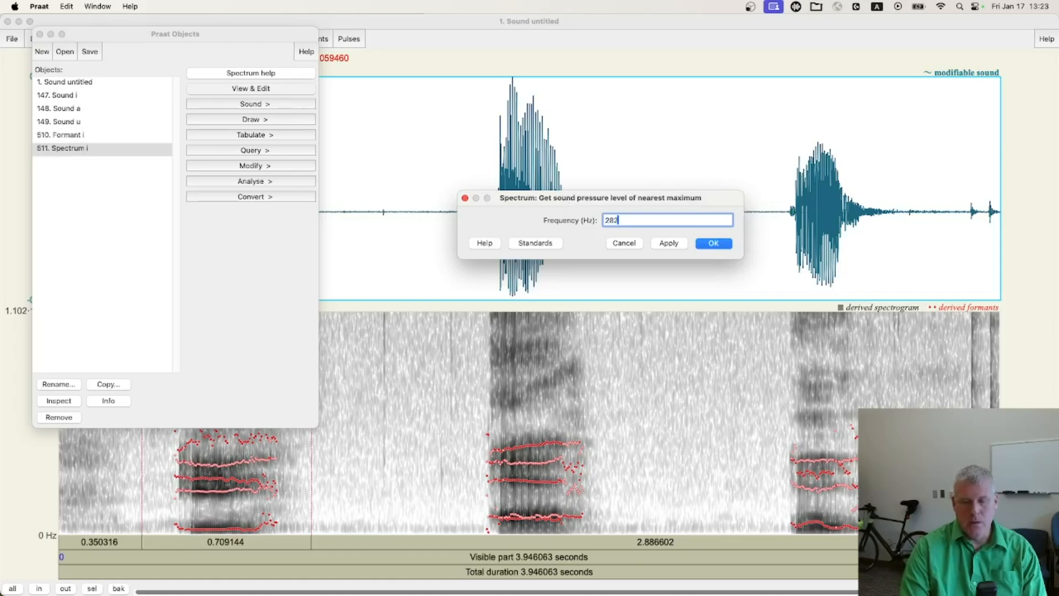
{"action": "key", "text": "Return"}
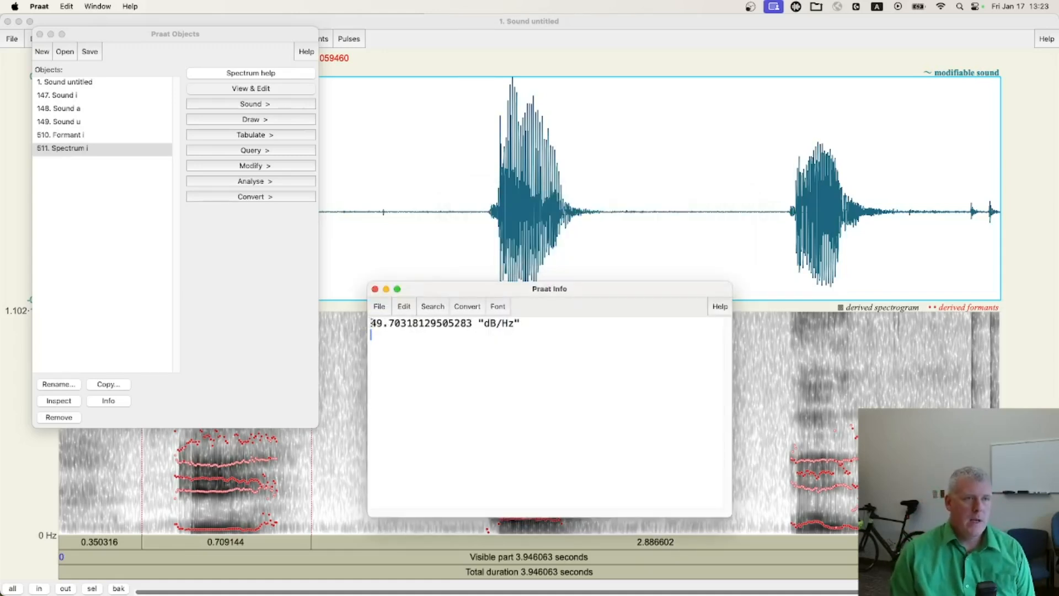
{"action": "left_click_drag", "start_coordinate": [371, 323], "coordinate": [436, 324]}
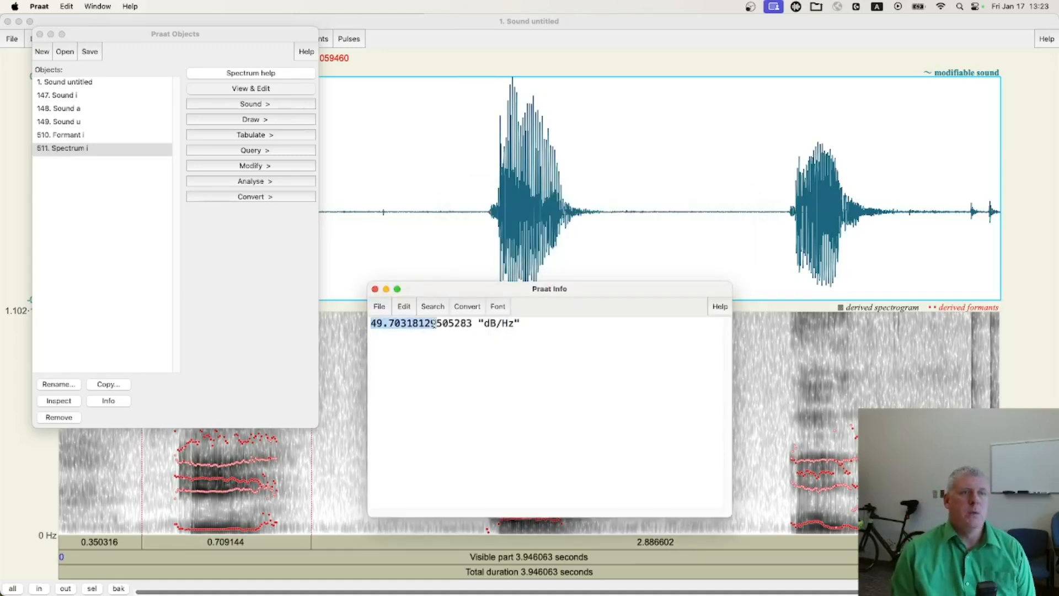
{"action": "left_click", "coordinate": [375, 289]}
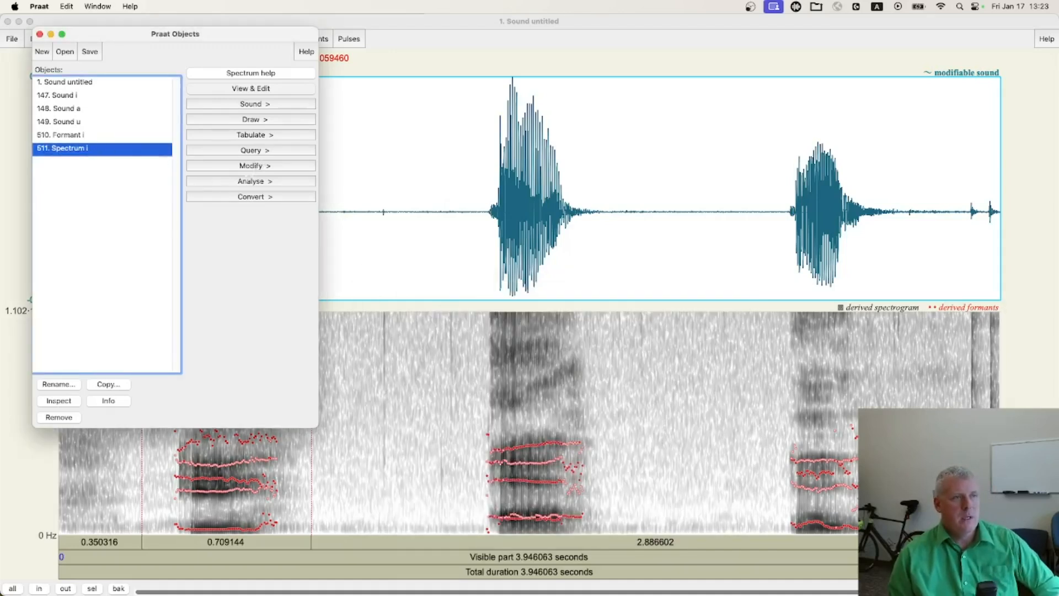
Query the sound pressure level of the maximum nearest 2140 Hz in Spectrum i, and close the result
{"action": "left_click", "coordinate": [257, 150]}
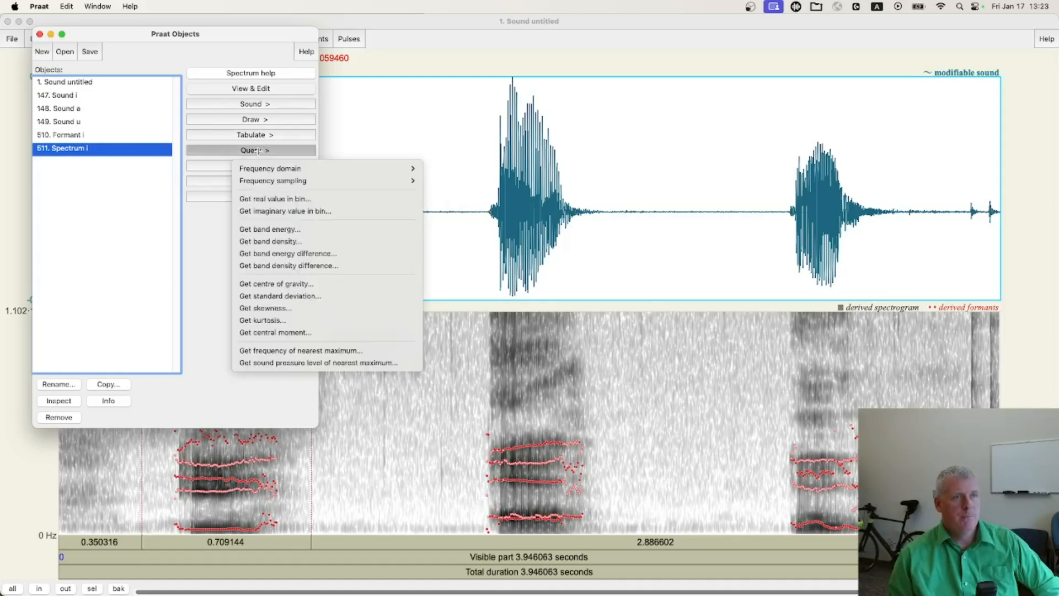
{"action": "left_click", "coordinate": [330, 363]}
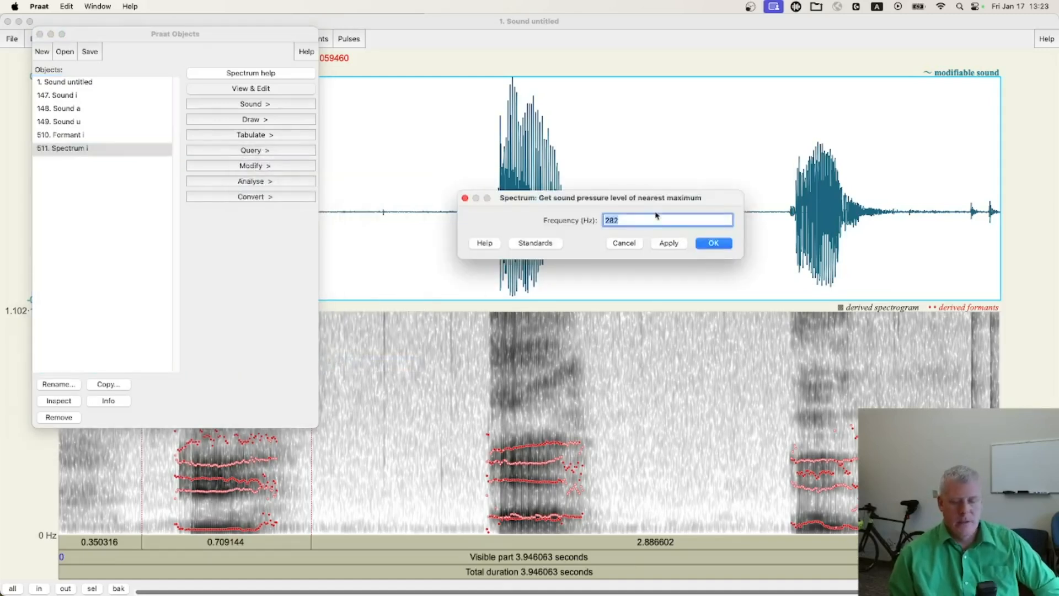
{"action": "type", "text": "2140"}
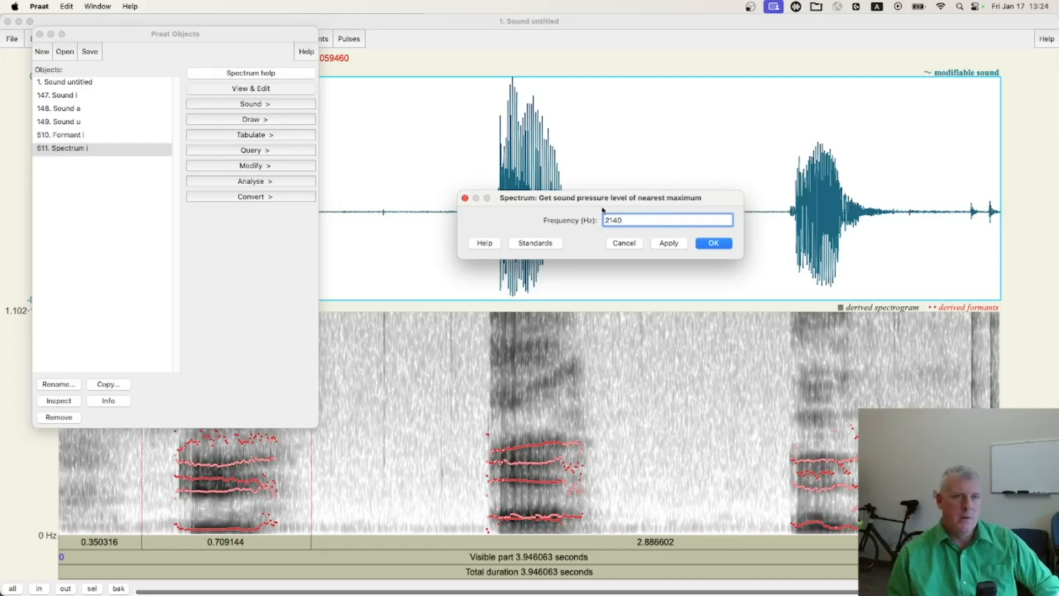
{"action": "left_click", "coordinate": [715, 243]}
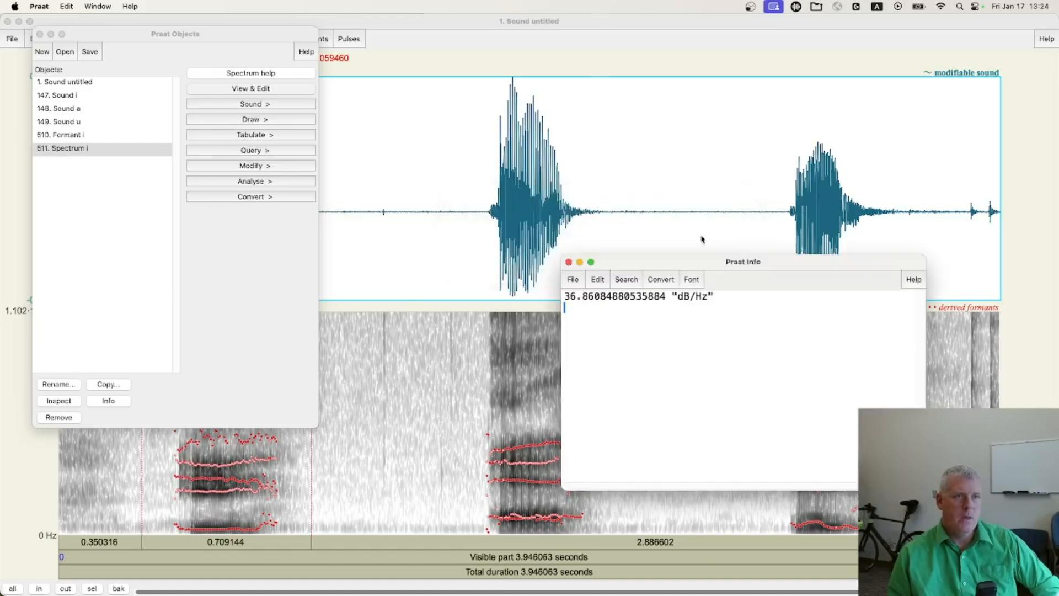
{"action": "left_click_drag", "start_coordinate": [565, 296], "coordinate": [594, 298]}
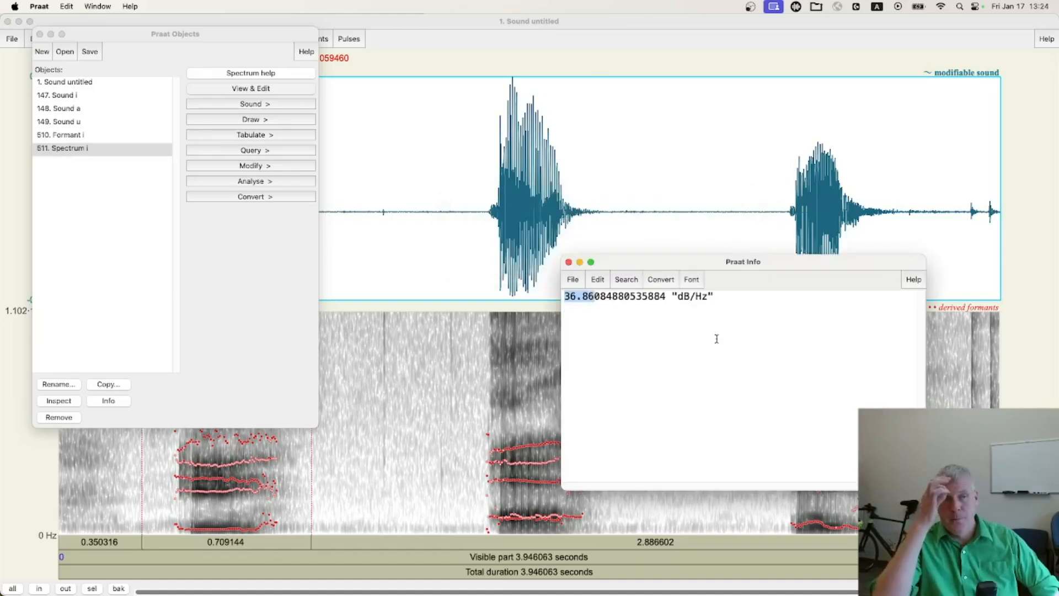
{"action": "left_click", "coordinate": [569, 262]}
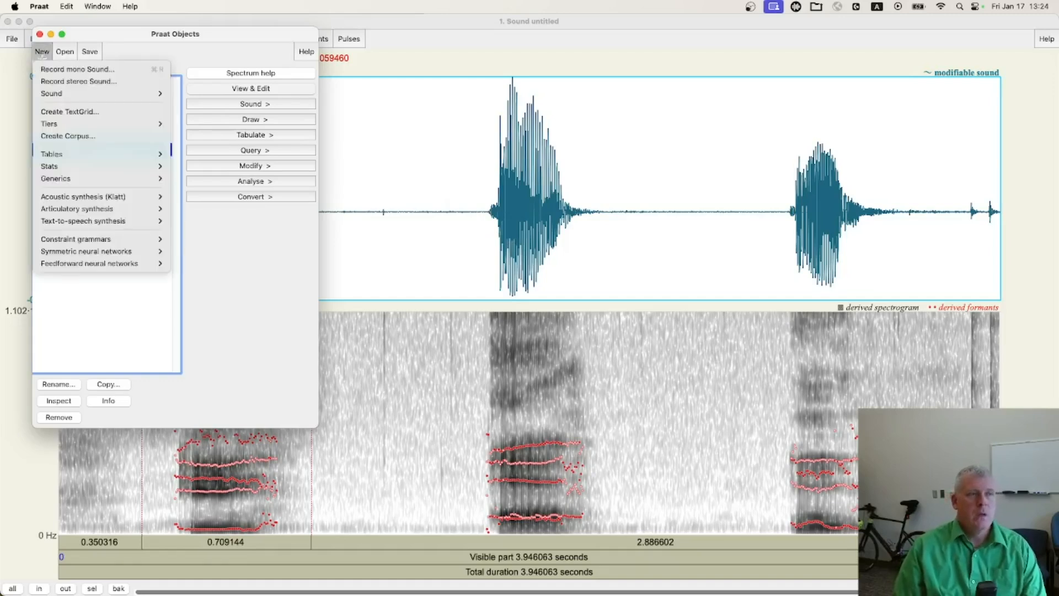
Start a new pure-tone sound named demo, keeping the tone frequency at 282 Hz
{"action": "mouse_move", "coordinate": [83, 95]}
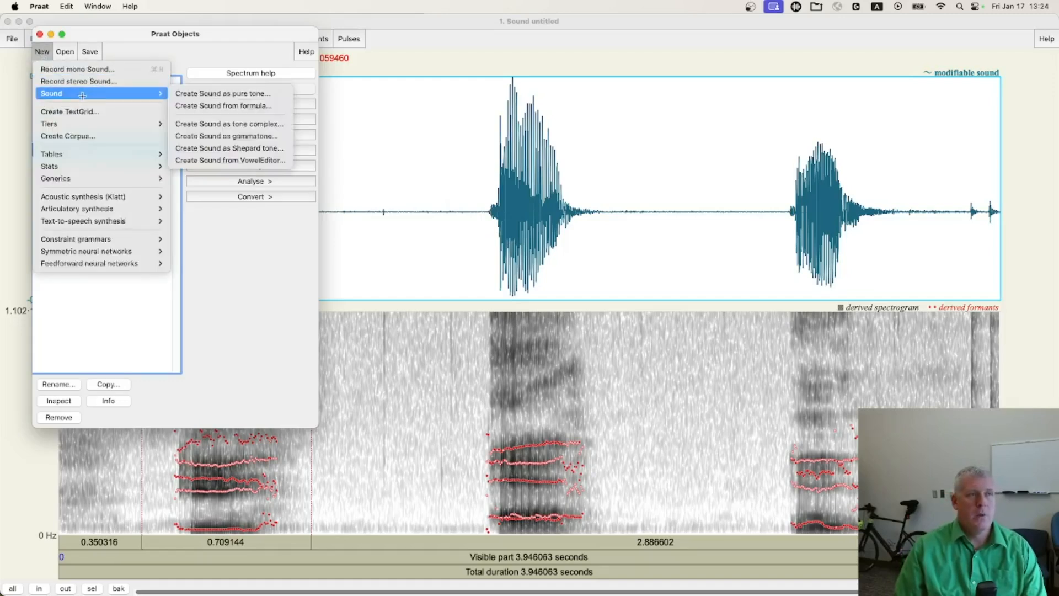
{"action": "left_click", "coordinate": [228, 95]}
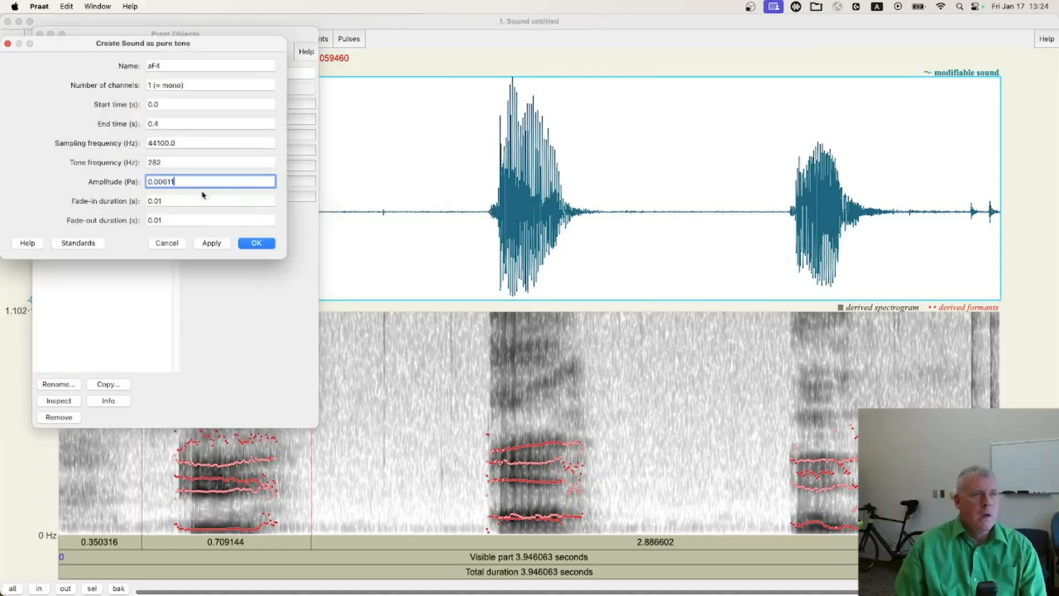
{"action": "double_click", "coordinate": [168, 162]}
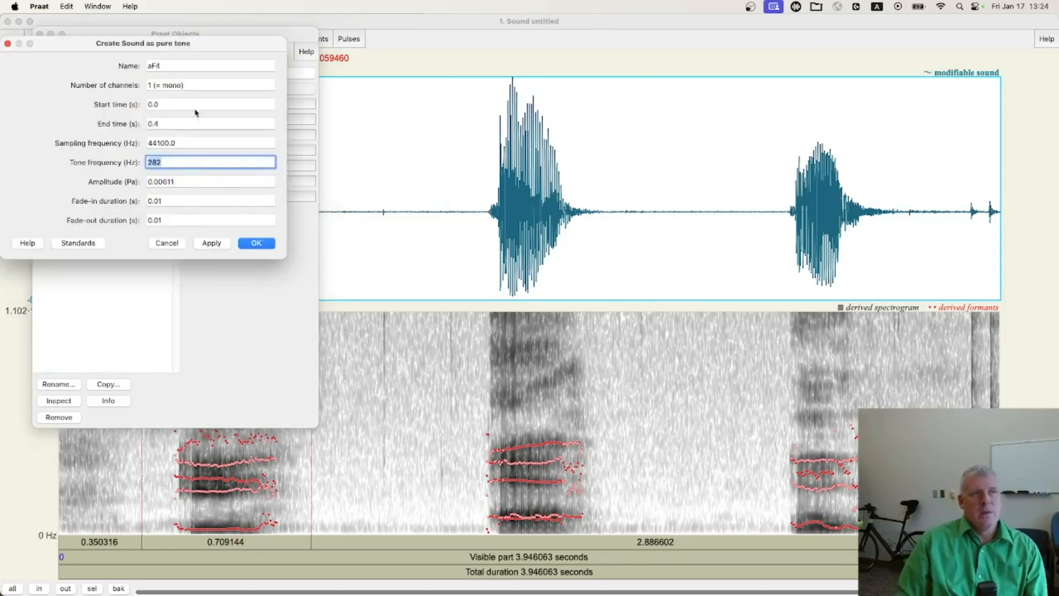
{"action": "double_click", "coordinate": [175, 67]}
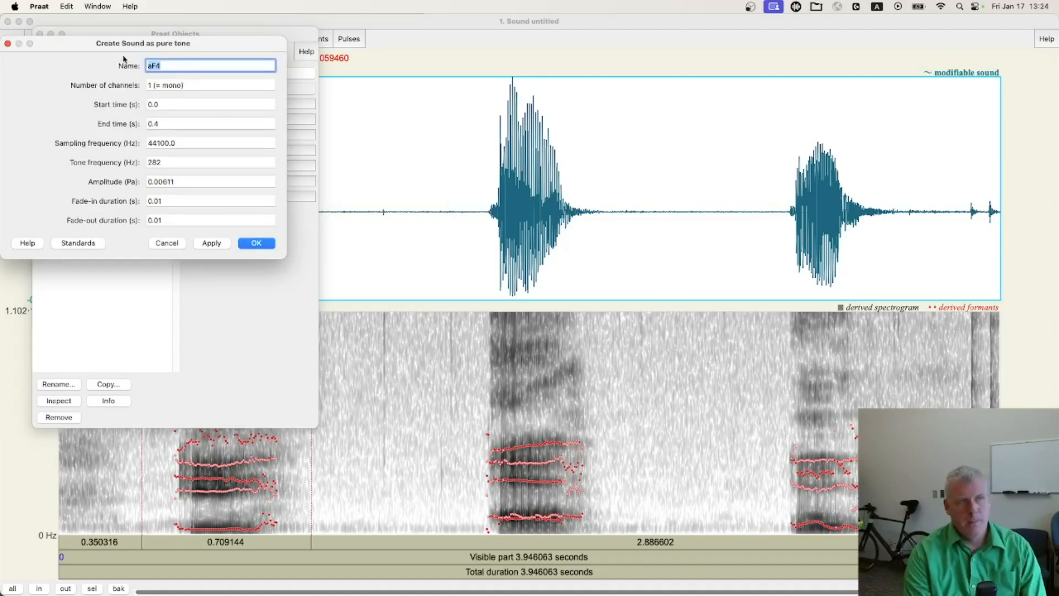
{"action": "type", "text": "demo"}
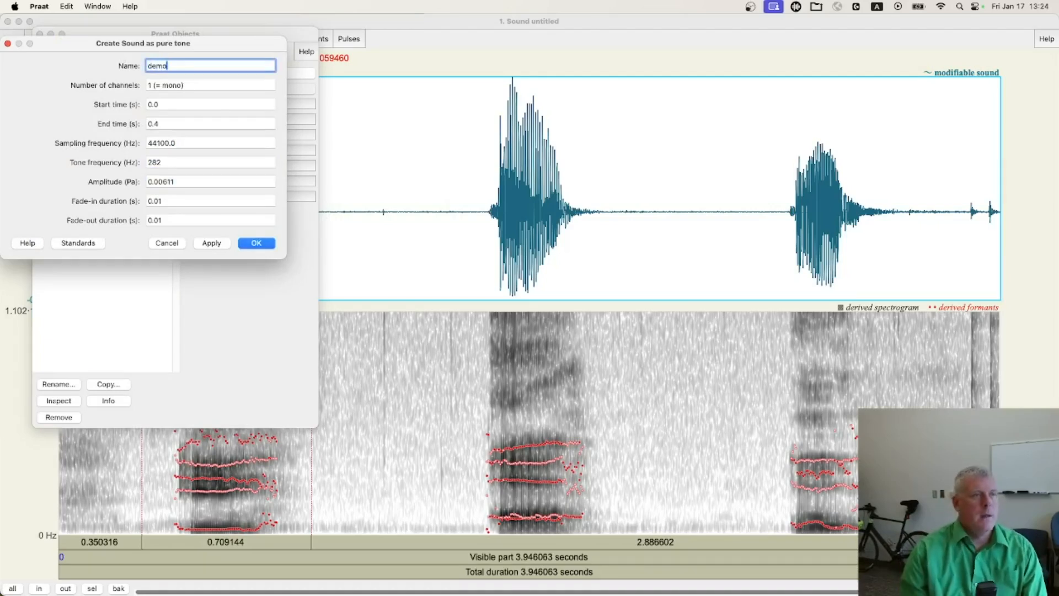
{"action": "left_click", "coordinate": [186, 165]}
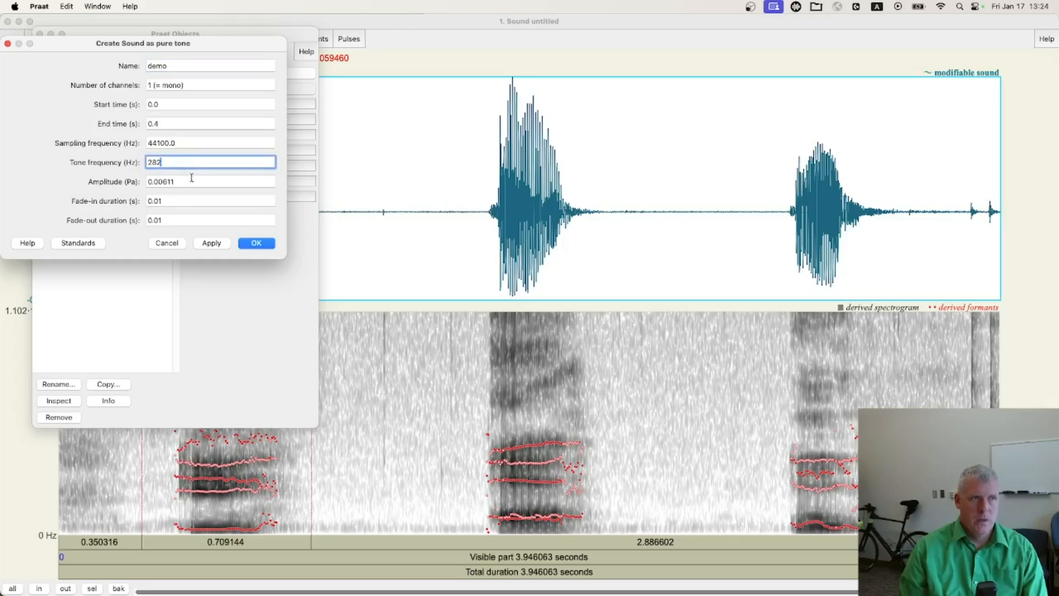
{"action": "double_click", "coordinate": [180, 181]}
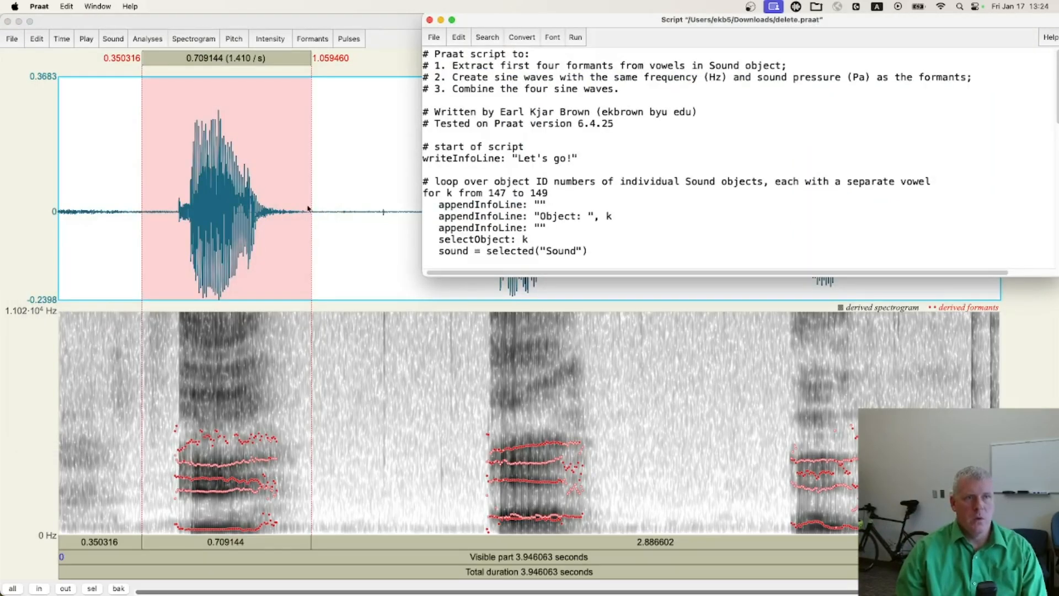
Examine the line in the delete.praat script that converts decibels to pascals, including its reference pressure and exponent
{"action": "scroll", "coordinate": [686, 187], "scroll_direction": "down", "scroll_amount": 10}
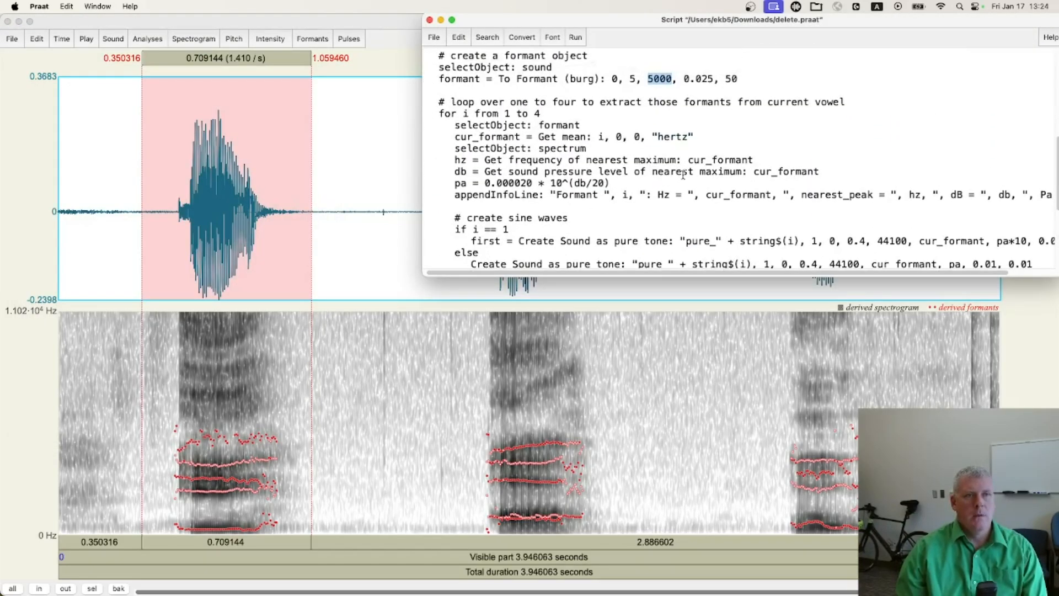
{"action": "triple_click", "coordinate": [509, 183]}
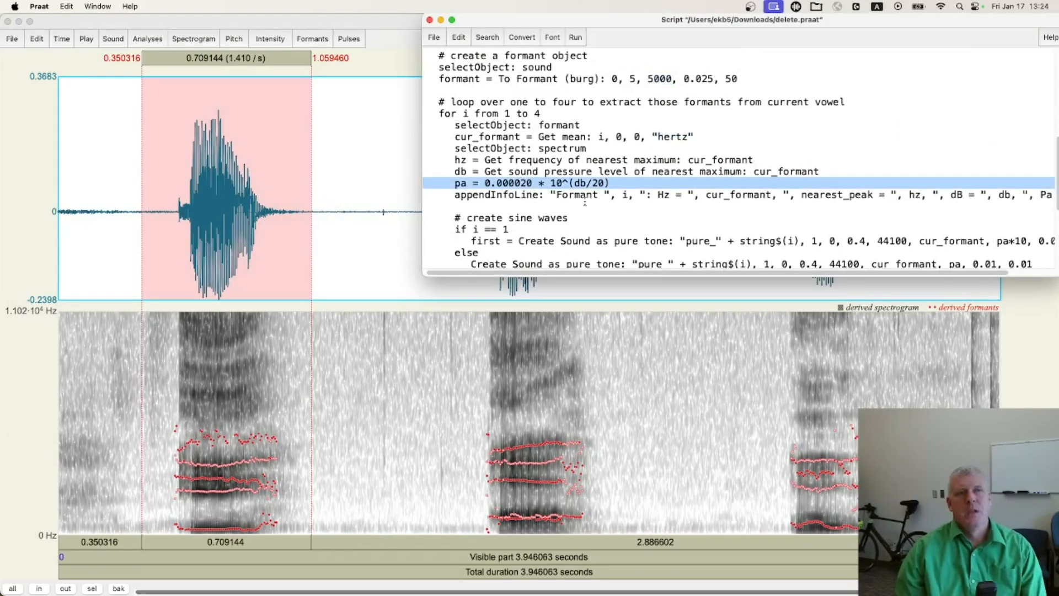
{"action": "left_click", "coordinate": [513, 183]}
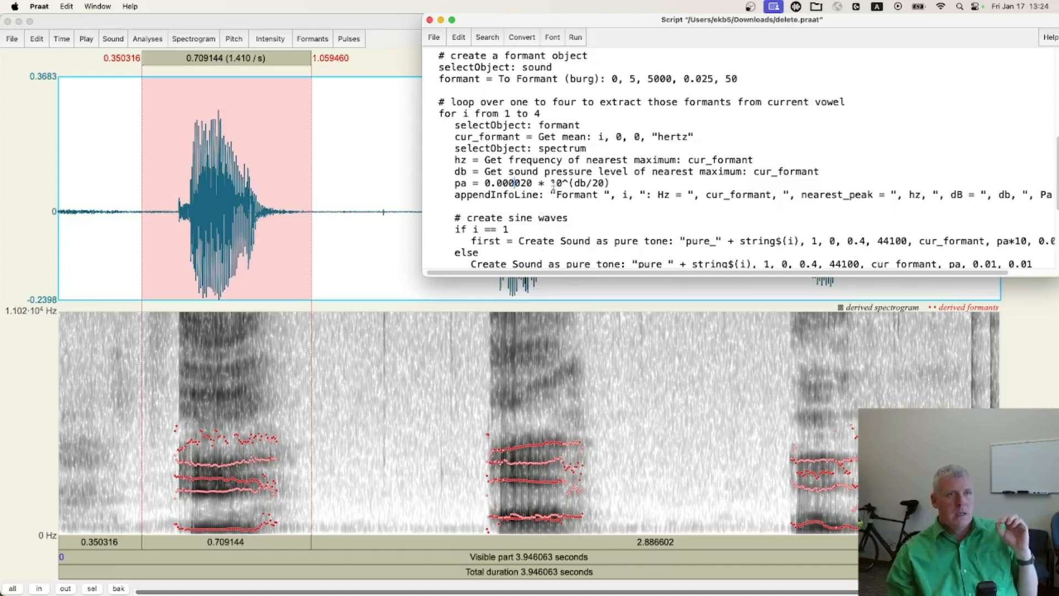
{"action": "double_click", "coordinate": [582, 183]}
{"action": "left_click", "coordinate": [592, 185]}
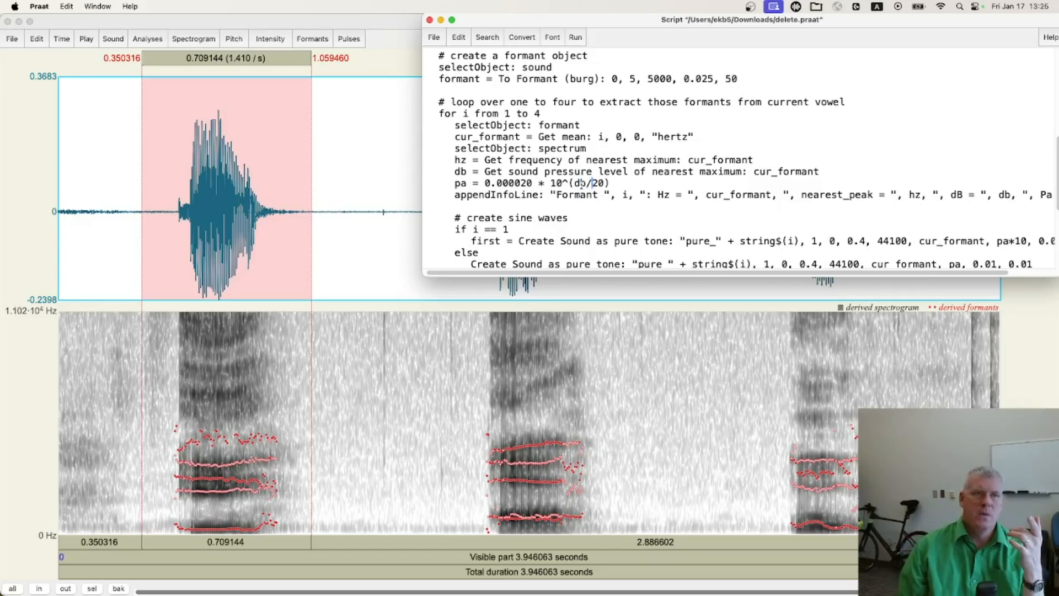
{"action": "left_click_drag", "start_coordinate": [574, 182], "coordinate": [604, 183]}
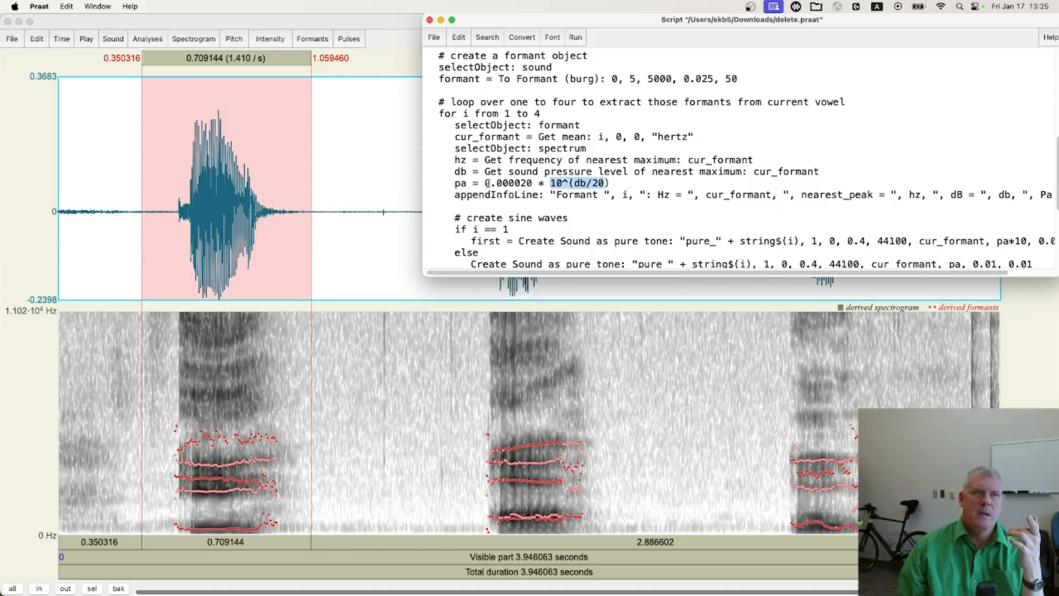
{"action": "left_click_drag", "start_coordinate": [497, 183], "coordinate": [533, 183]}
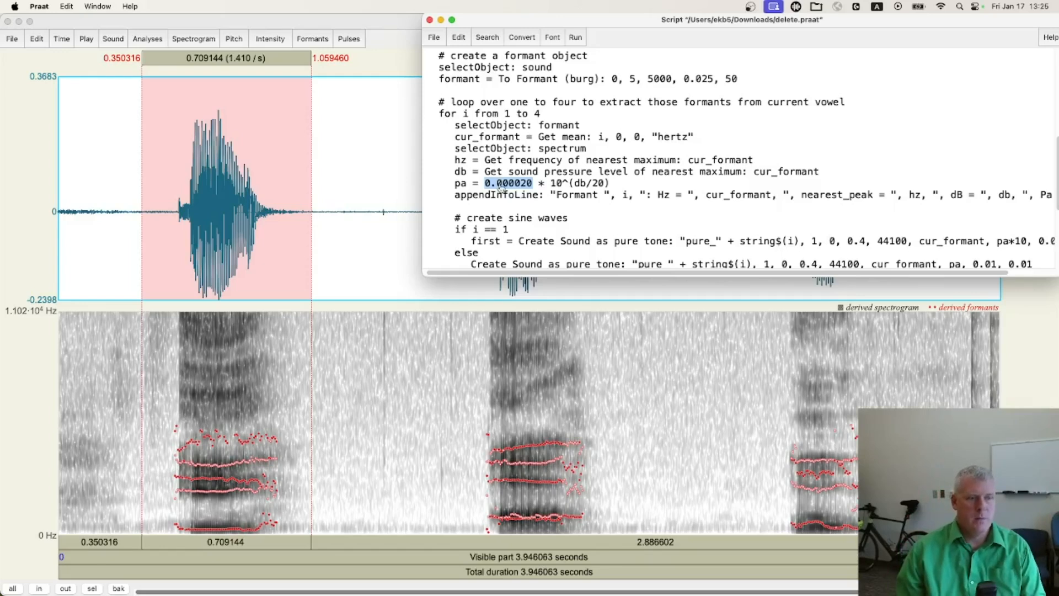
Create the 0.4-second demo tone with an amplitude of 0.00611 Pa, and open it in the sound editor
{"action": "key", "text": "super+grave"}
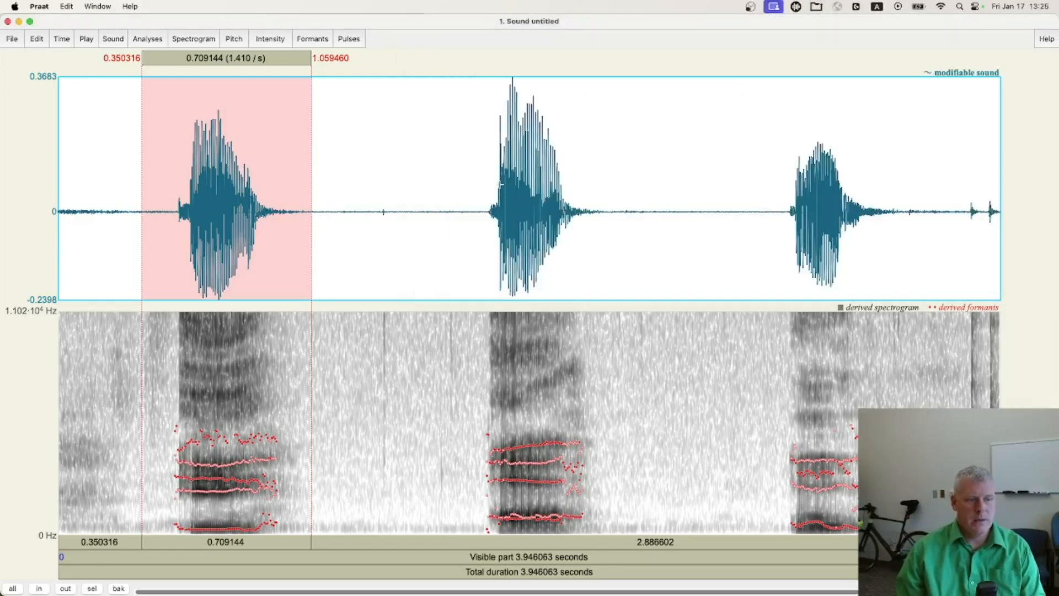
{"action": "key", "text": "super+grave"}
{"action": "key", "text": "super+grave"}
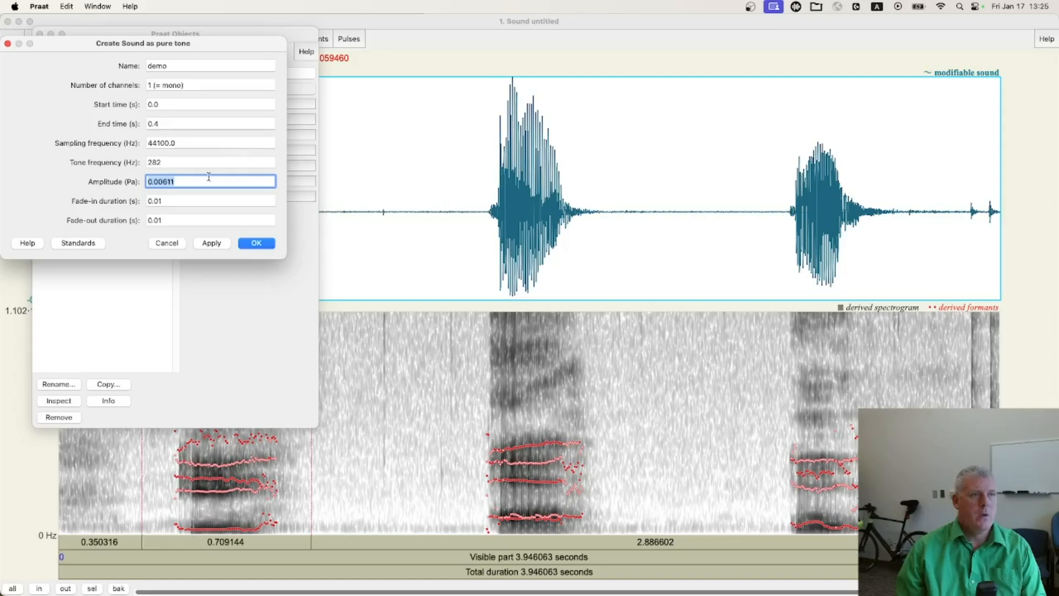
{"action": "left_click", "coordinate": [185, 183]}
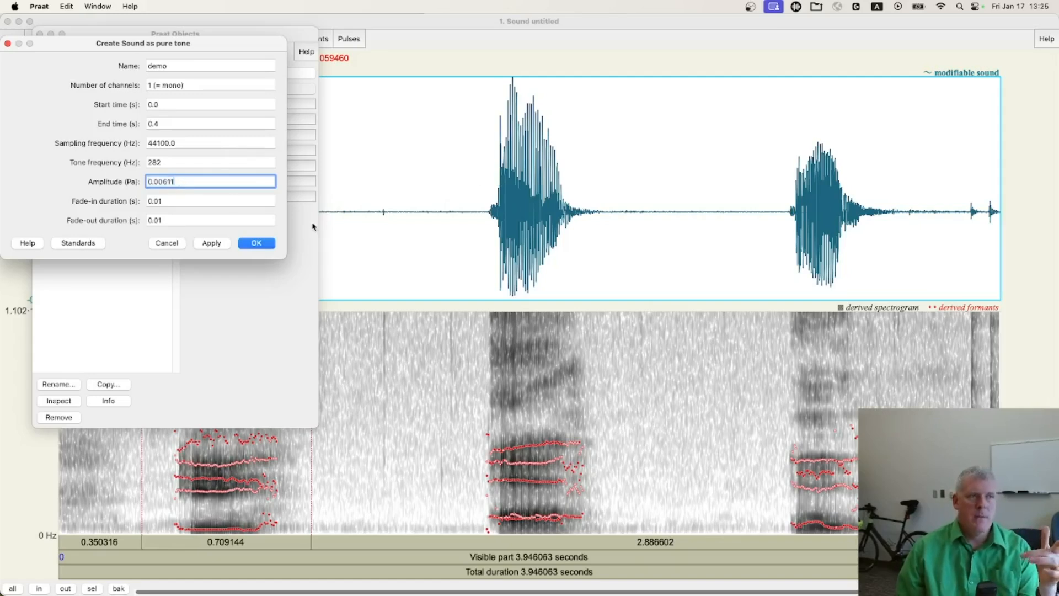
{"action": "left_click", "coordinate": [257, 243]}
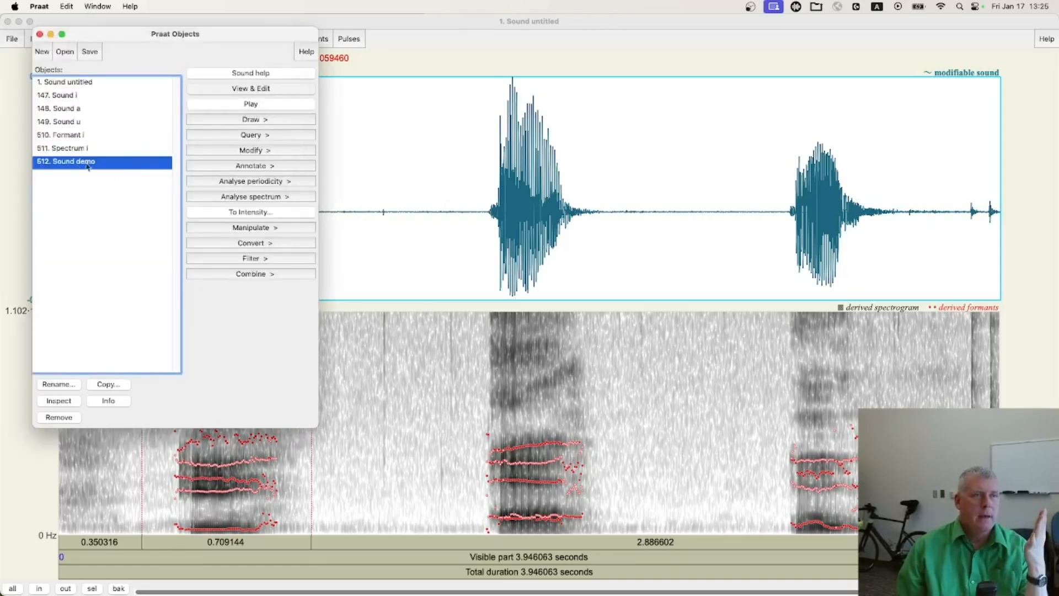
{"action": "left_click", "coordinate": [262, 90]}
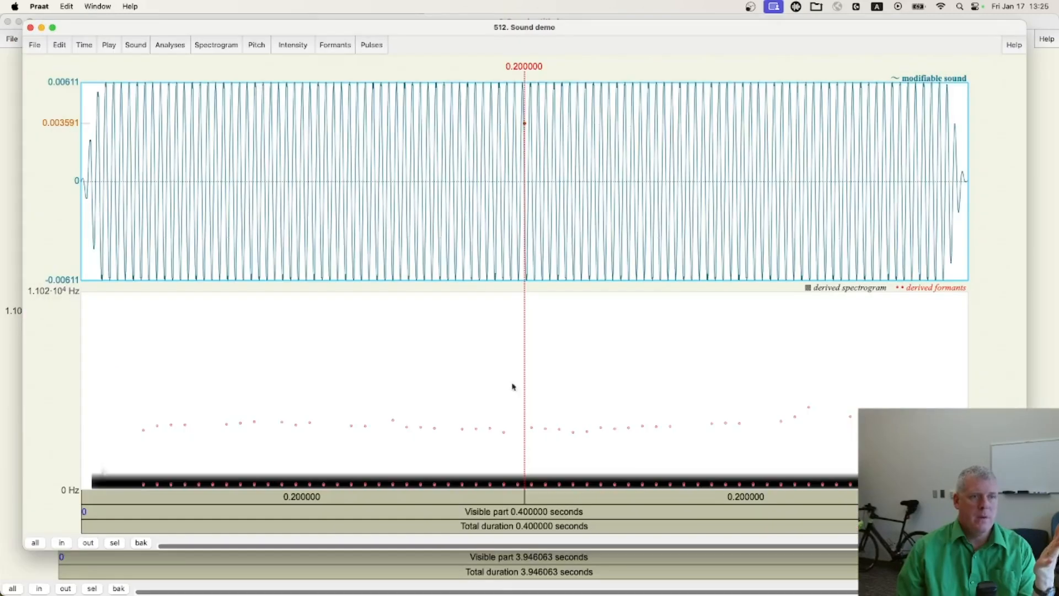
Play the demo tone, zoom in on about 0.042 seconds of it, inspect about five sine cycles, and close the sound editor
{"action": "left_click", "coordinate": [507, 513]}
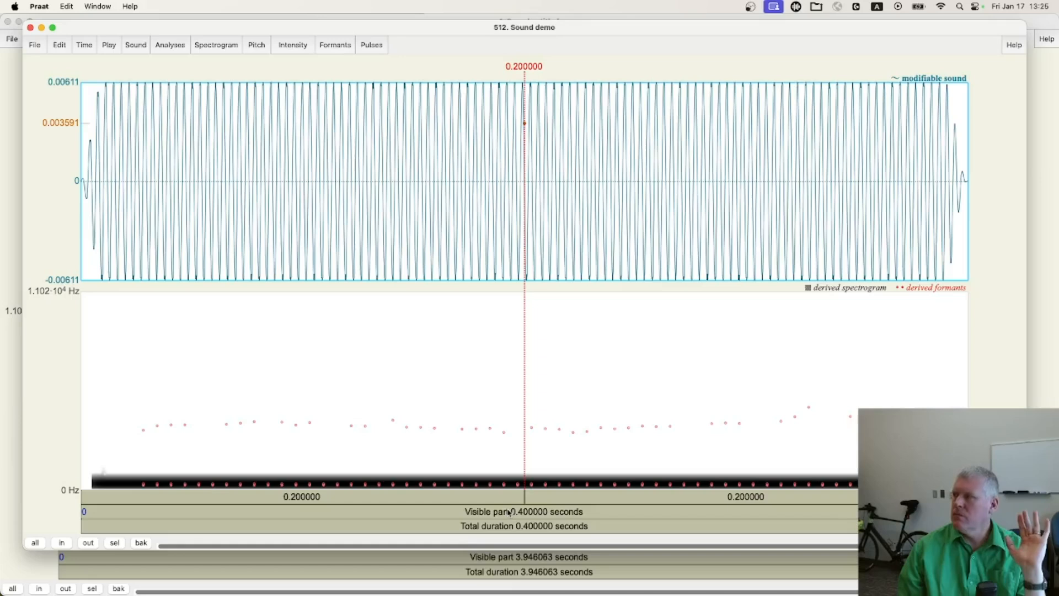
{"action": "left_click", "coordinate": [508, 512]}
{"action": "left_click", "coordinate": [508, 512]}
{"action": "left_click_drag", "start_coordinate": [405, 202], "coordinate": [497, 203]}
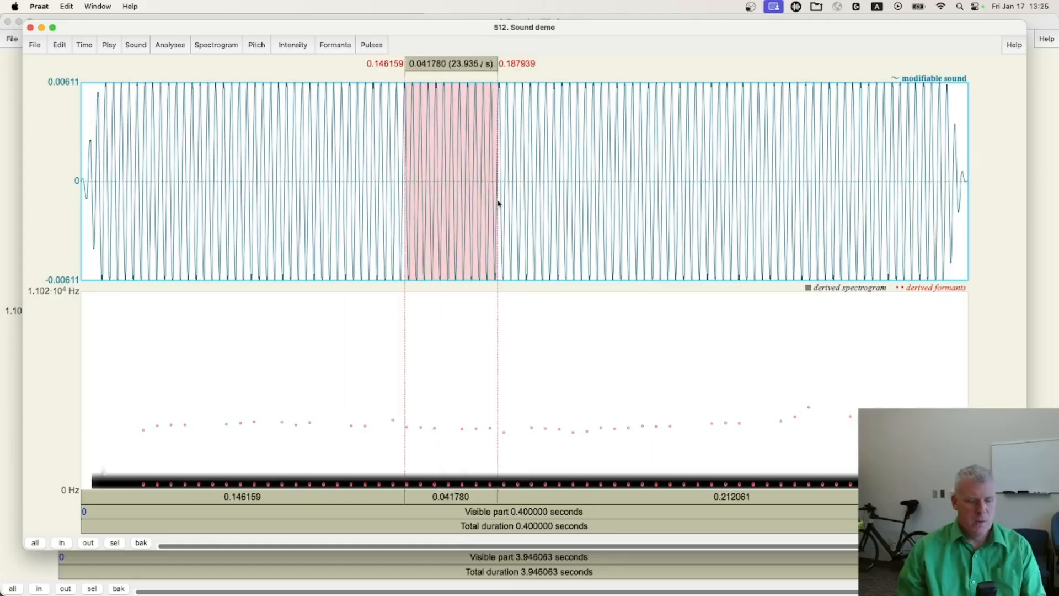
{"action": "key", "text": "super+n"}
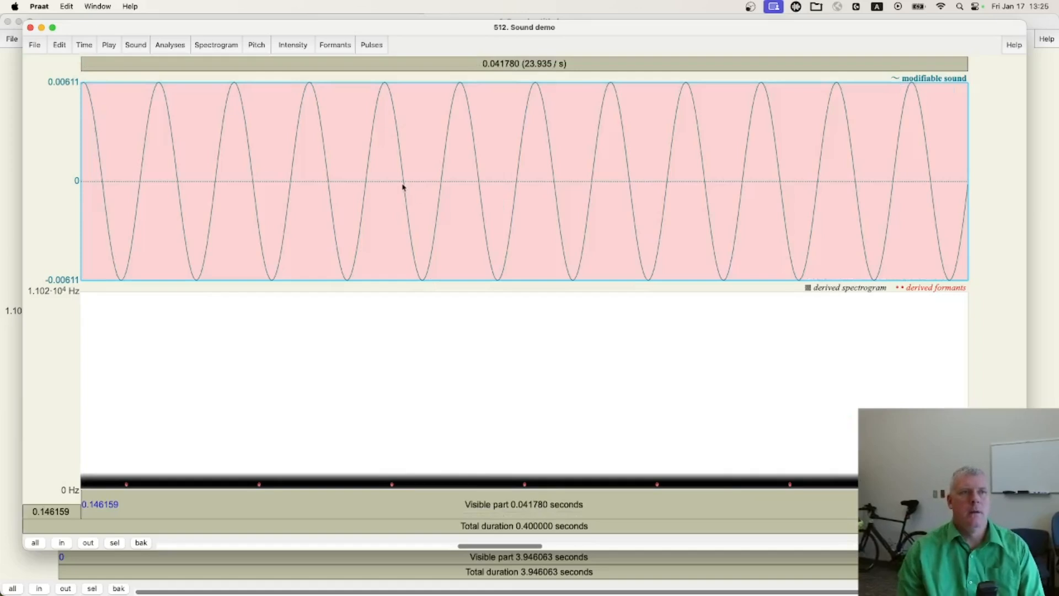
{"action": "left_click_drag", "start_coordinate": [351, 199], "coordinate": [718, 212]}
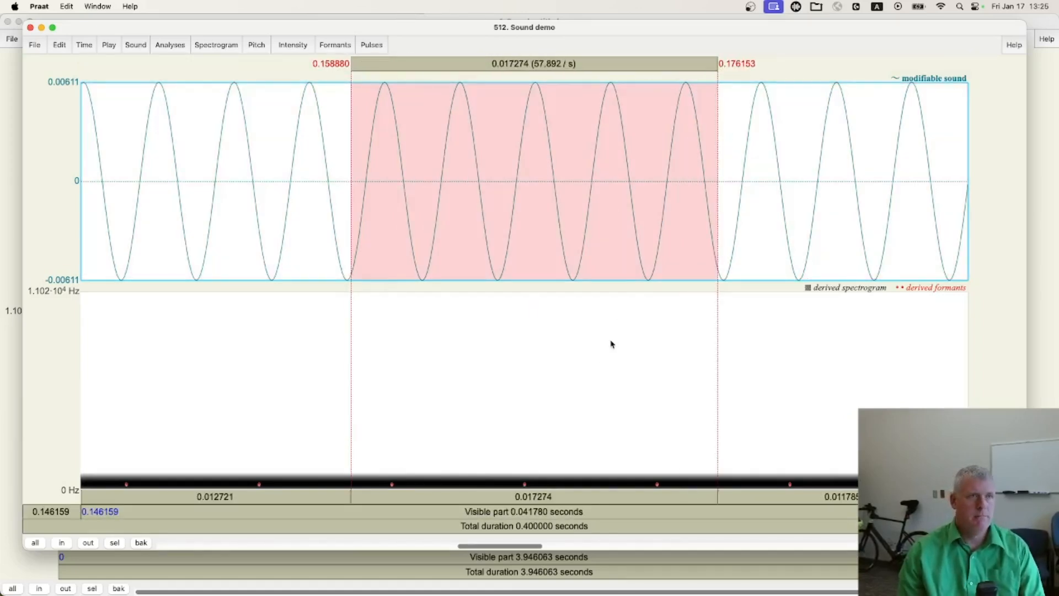
{"action": "key", "text": "super+w"}
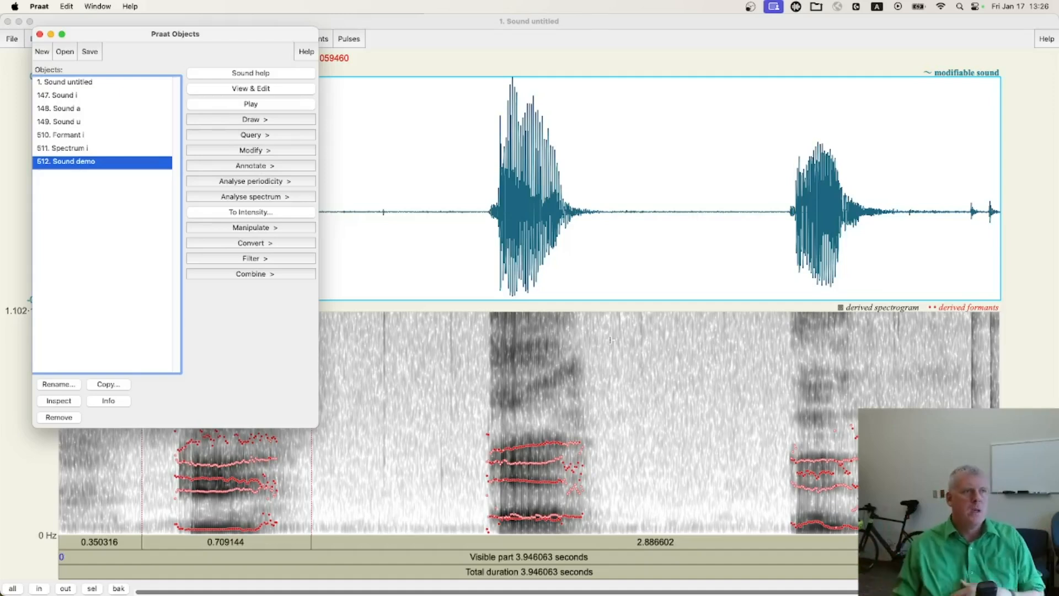
Remove Formant i, Spectrum i and Sound demo from the object list
{"action": "left_click", "coordinate": [70, 136], "text": "shift"}
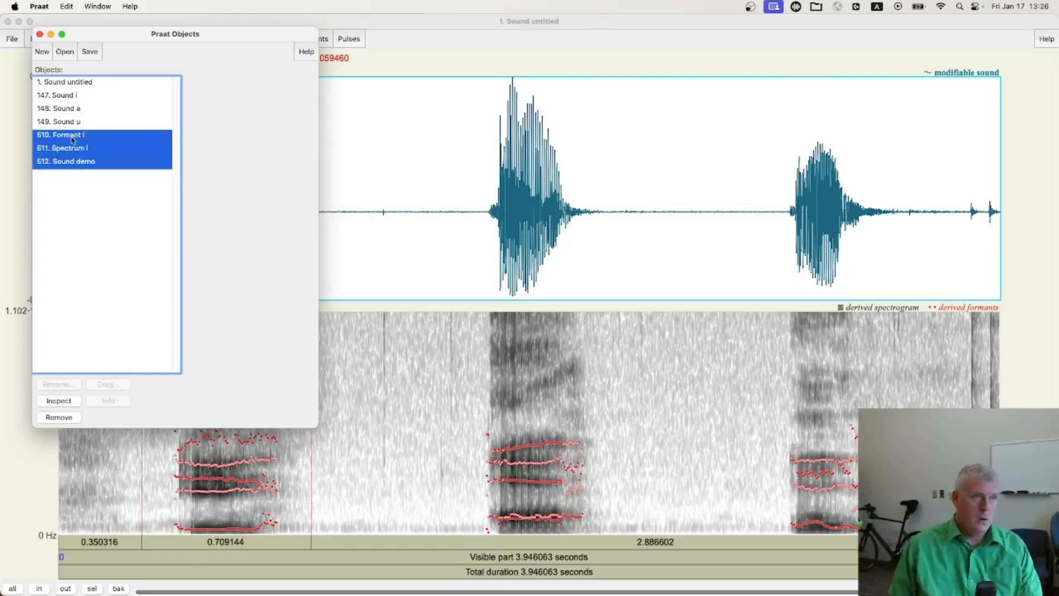
{"action": "left_click", "coordinate": [60, 418]}
{"action": "key", "text": "super+grave"}
{"action": "key", "text": "super+grave"}
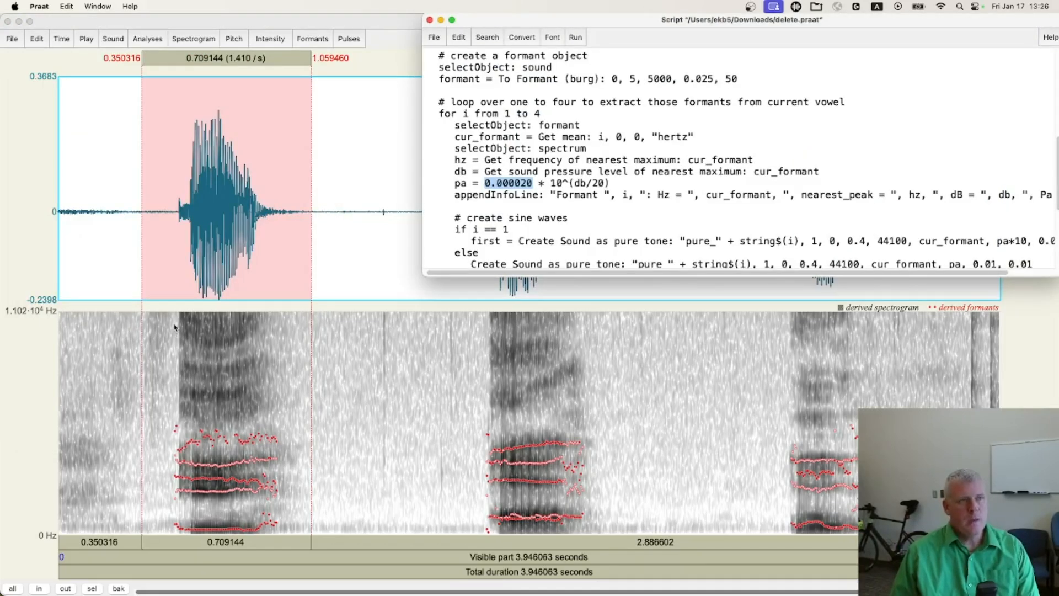
{"action": "key", "text": "super+grave"}
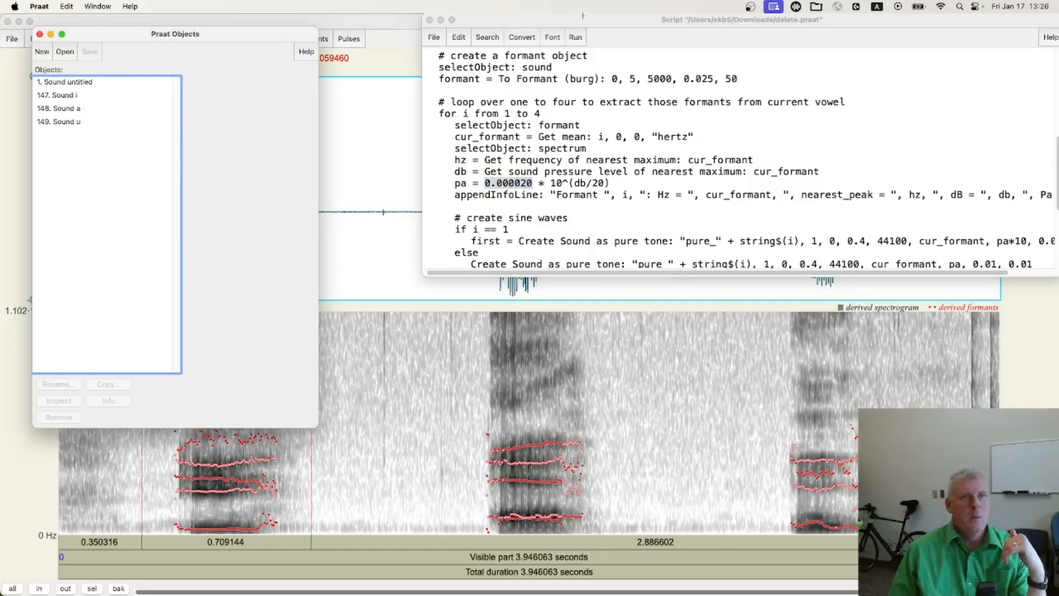
Enlarge the delete.praat script window and read the three purposes listed in its header comments
{"action": "left_click", "coordinate": [575, 30]}
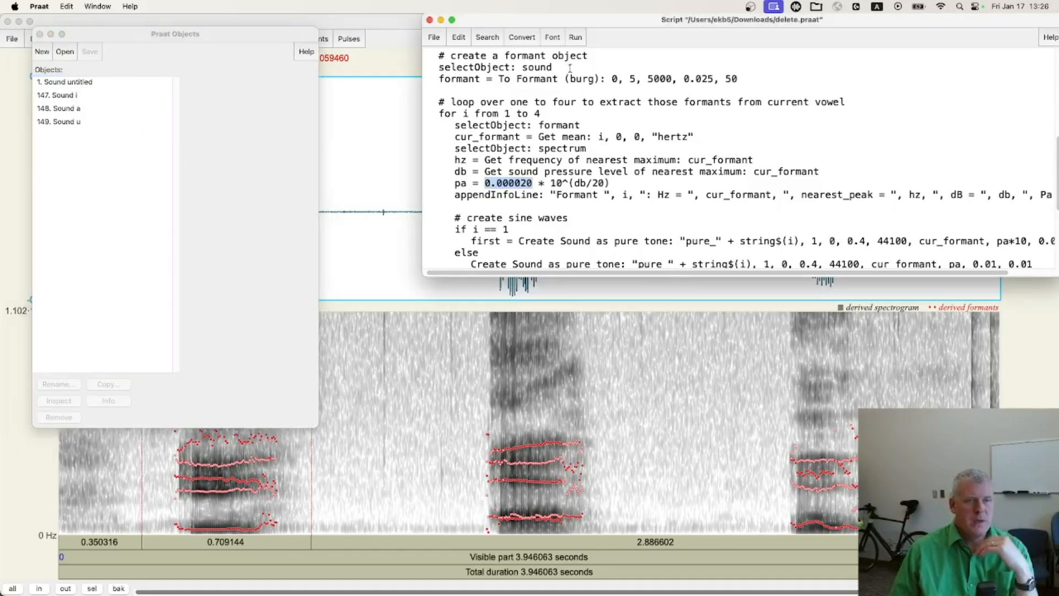
{"action": "left_click", "coordinate": [571, 102]}
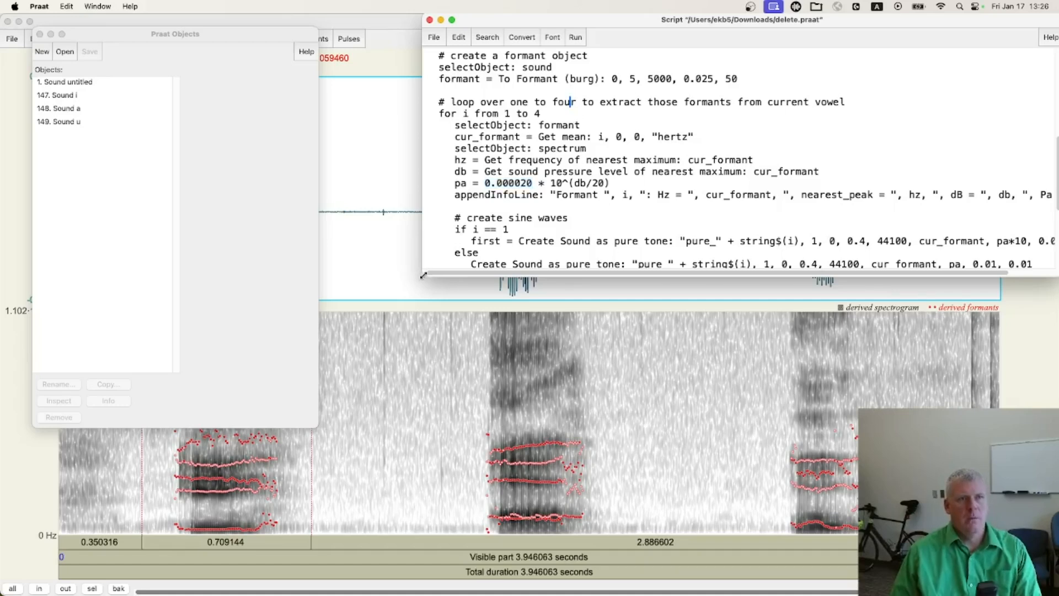
{"action": "left_click_drag", "start_coordinate": [423, 276], "coordinate": [398, 298]}
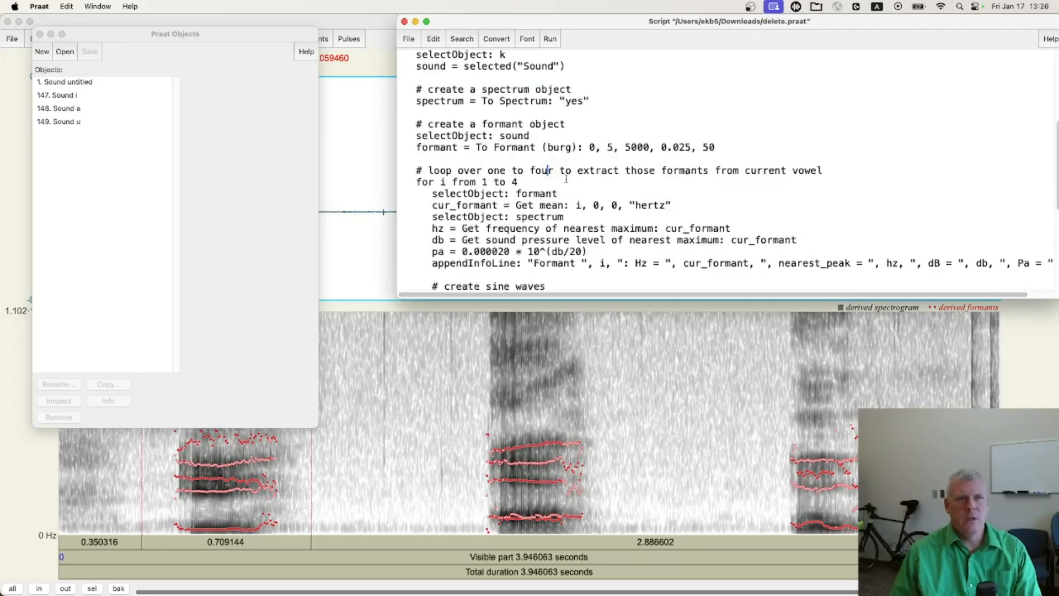
{"action": "scroll", "coordinate": [534, 175], "scroll_direction": "up", "scroll_amount": 8}
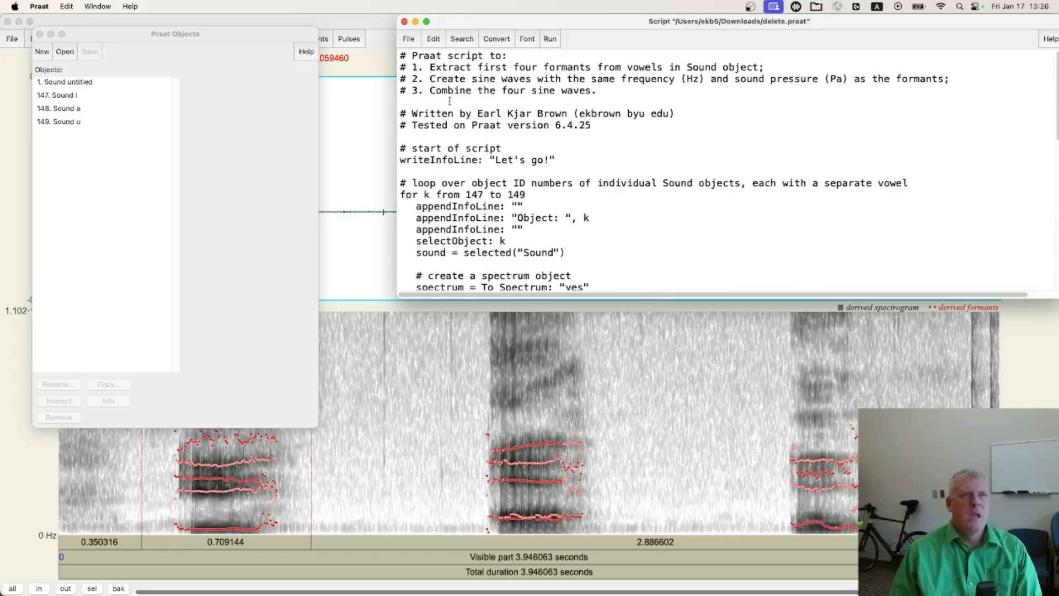
{"action": "triple_click", "coordinate": [444, 67]}
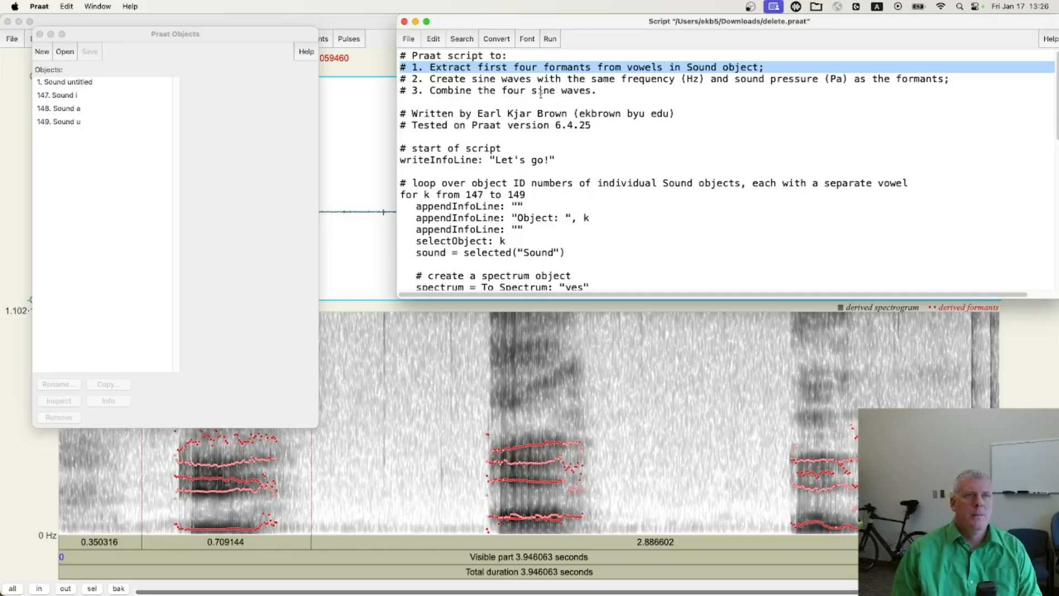
{"action": "triple_click", "coordinate": [485, 79]}
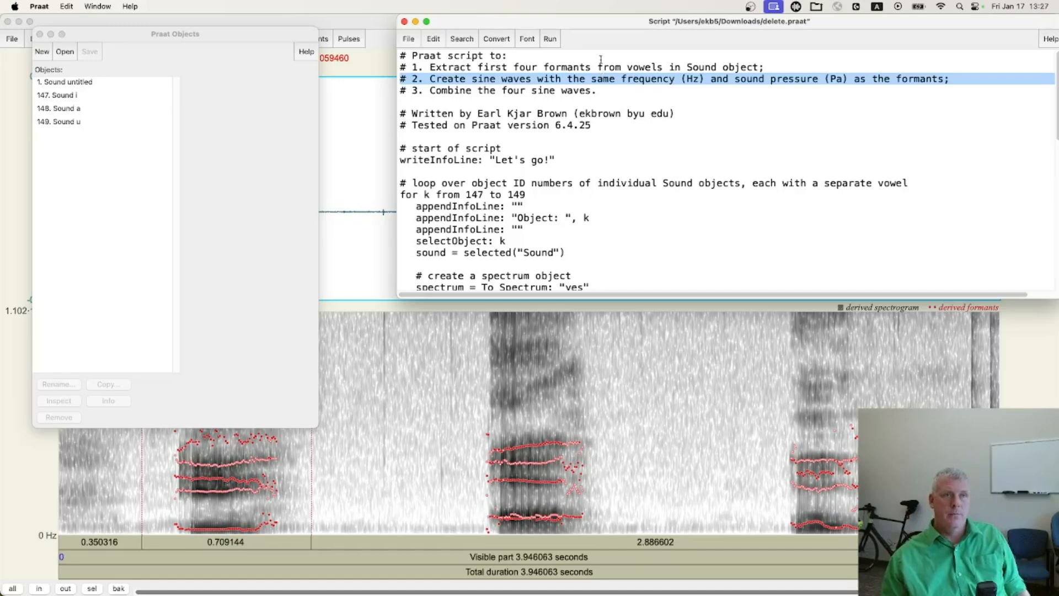
{"action": "triple_click", "coordinate": [518, 90]}
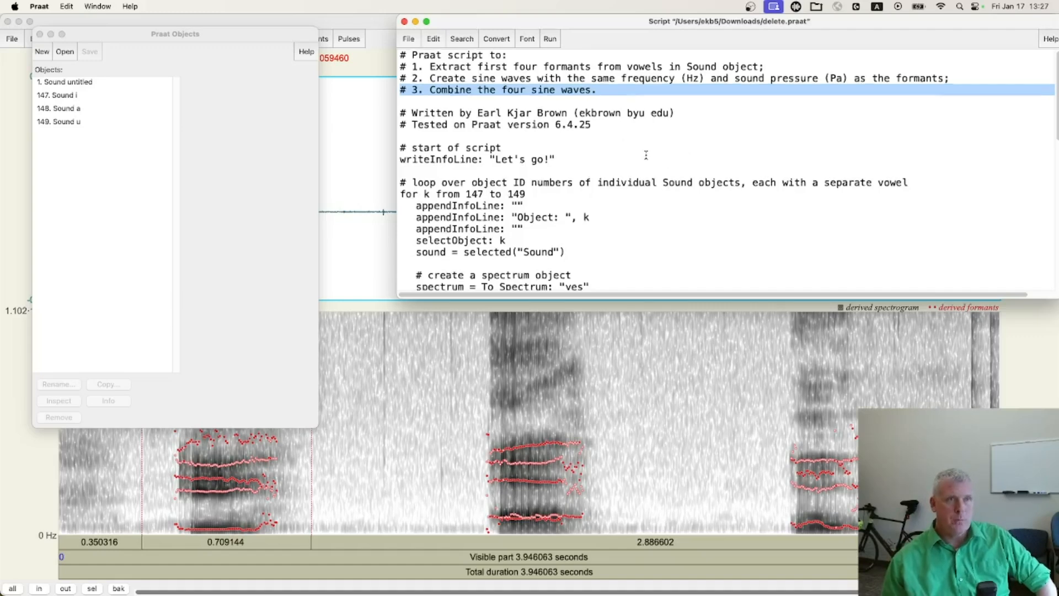
View the full recording in Sound untitled, and close its editor
{"action": "scroll", "coordinate": [646, 156], "scroll_direction": "down", "scroll_amount": 3}
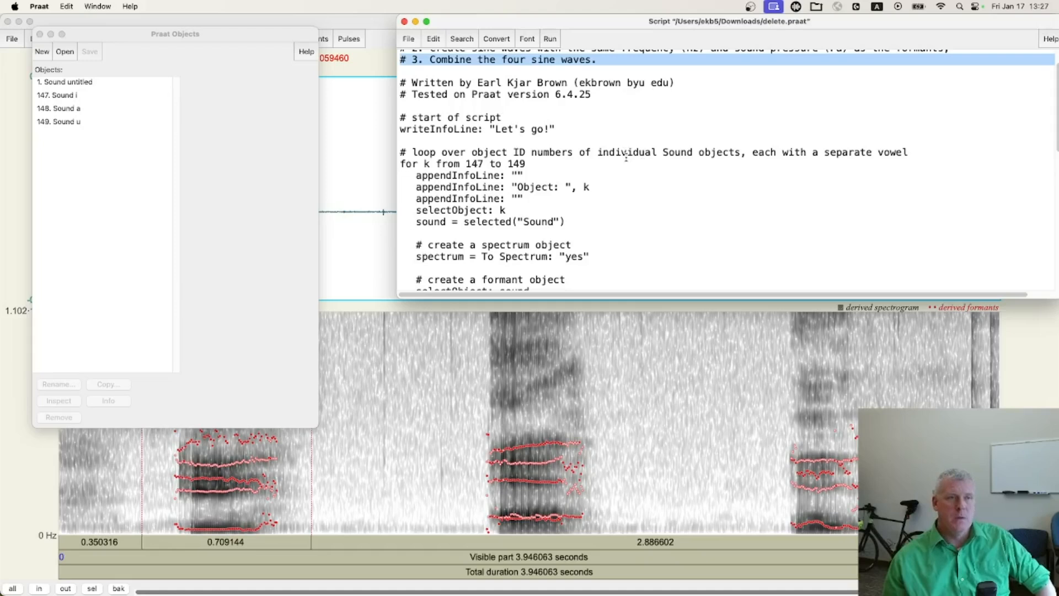
{"action": "scroll", "coordinate": [624, 155], "scroll_direction": "down", "scroll_amount": 1}
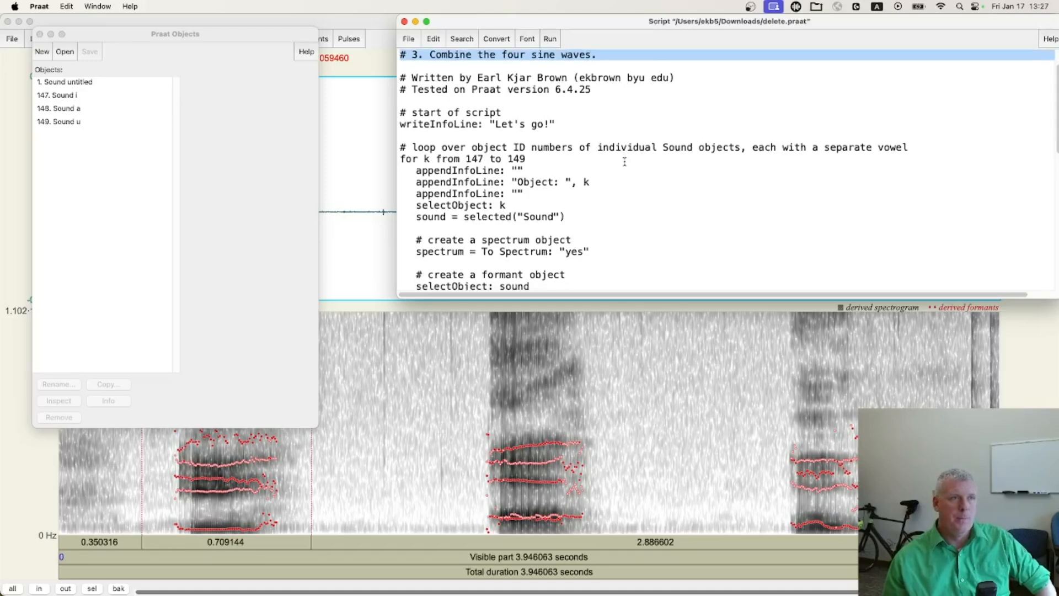
{"action": "left_click", "coordinate": [104, 32]}
{"action": "left_click", "coordinate": [86, 83]}
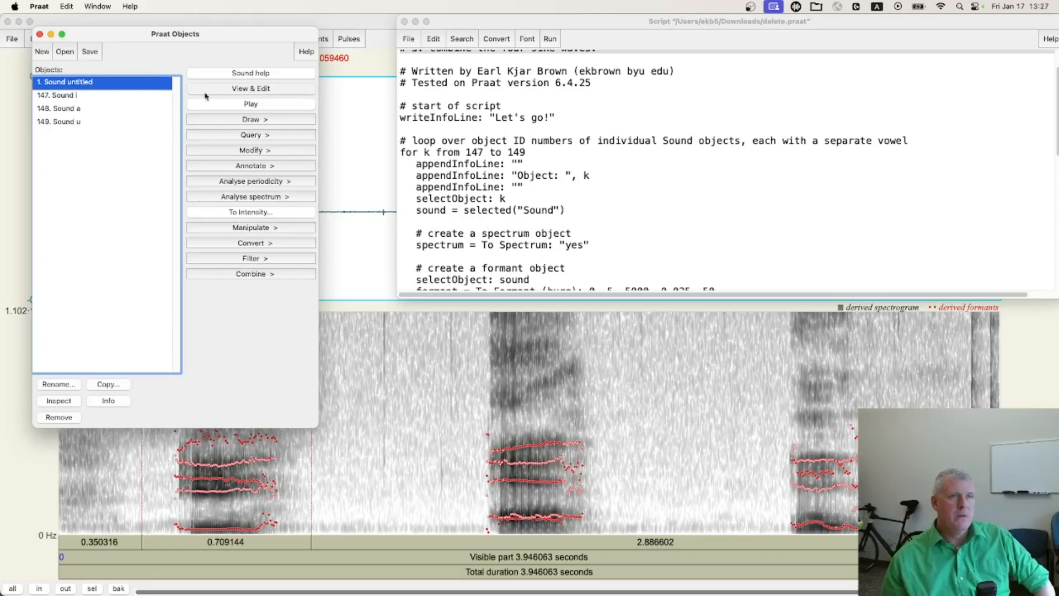
{"action": "left_click", "coordinate": [247, 90]}
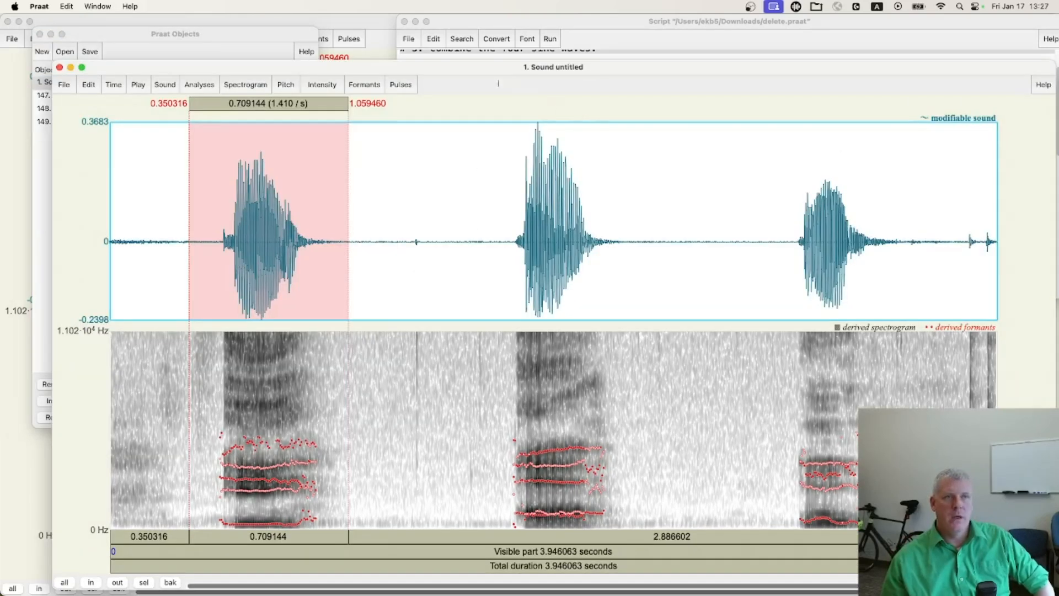
{"action": "left_click", "coordinate": [60, 67]}
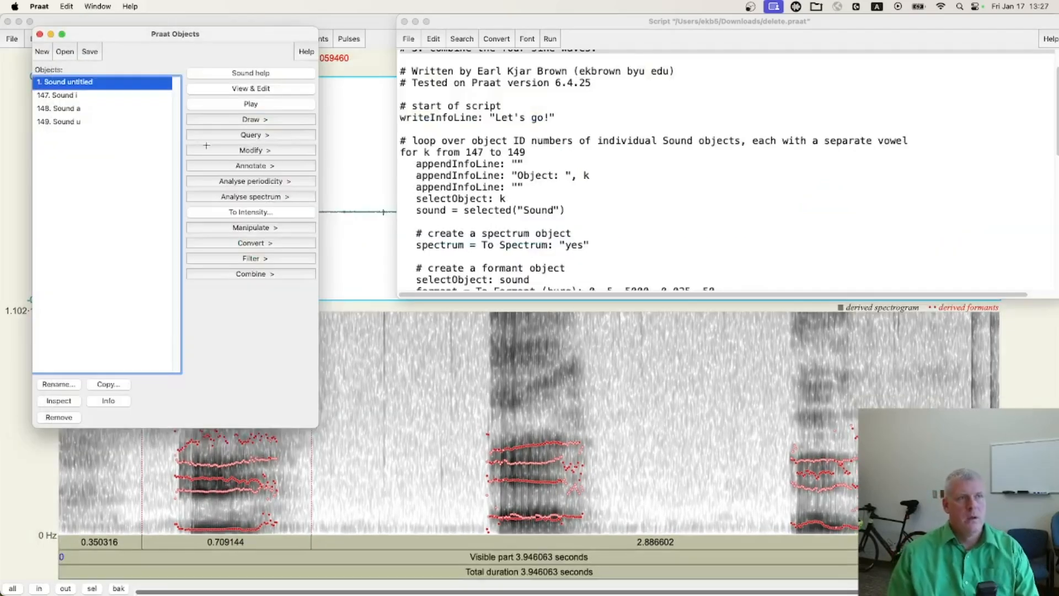
View the extracted vowel Sound i, and compare the IDs of the three vowel objects with the script's loop range 147 to 149
{"action": "left_click", "coordinate": [74, 95]}
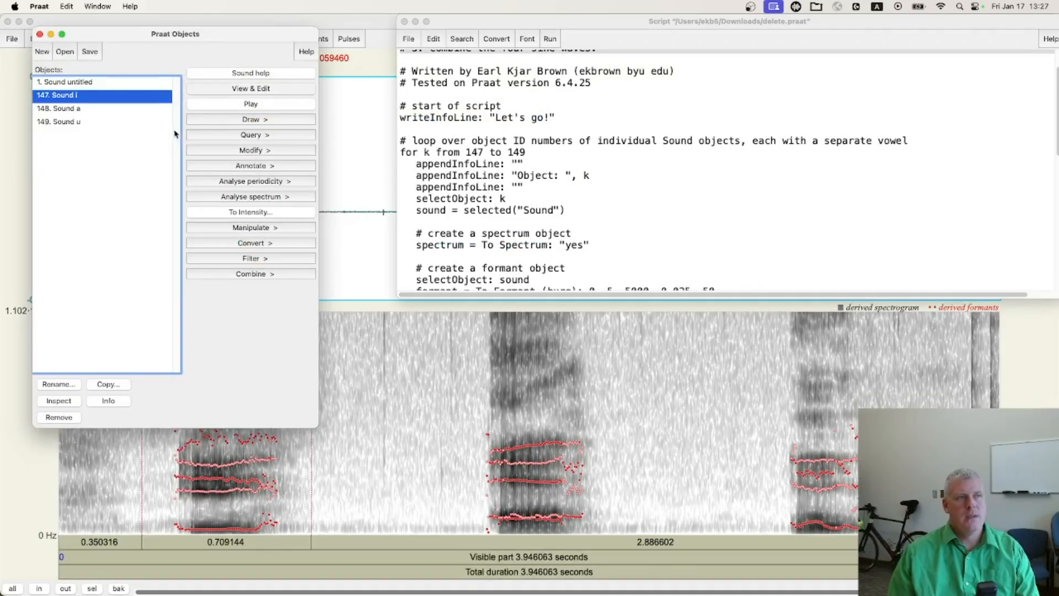
{"action": "left_click", "coordinate": [260, 87]}
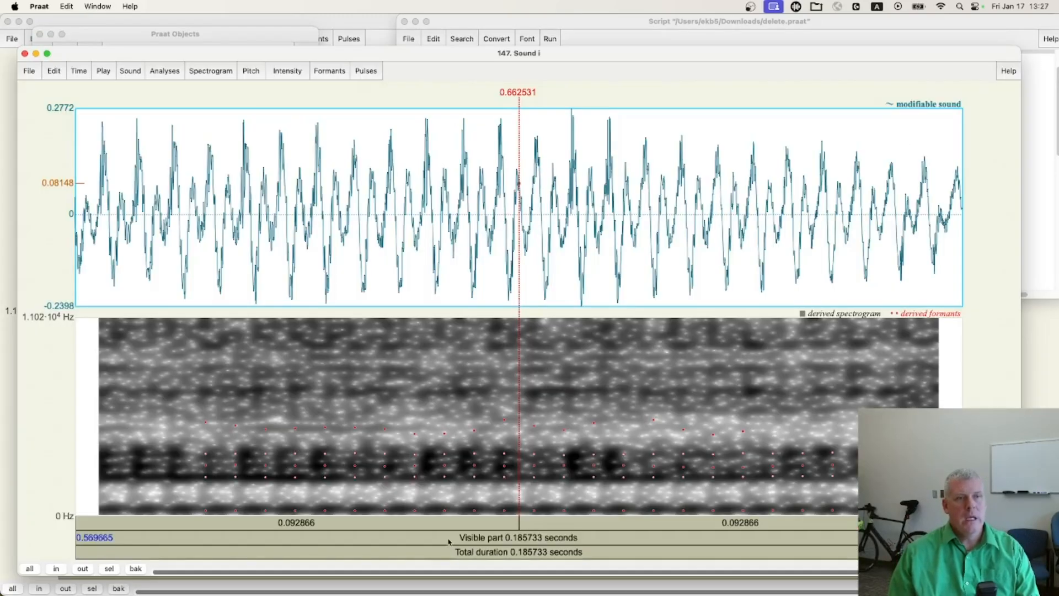
{"action": "key", "text": "super+w"}
{"action": "left_click", "coordinate": [76, 110]}
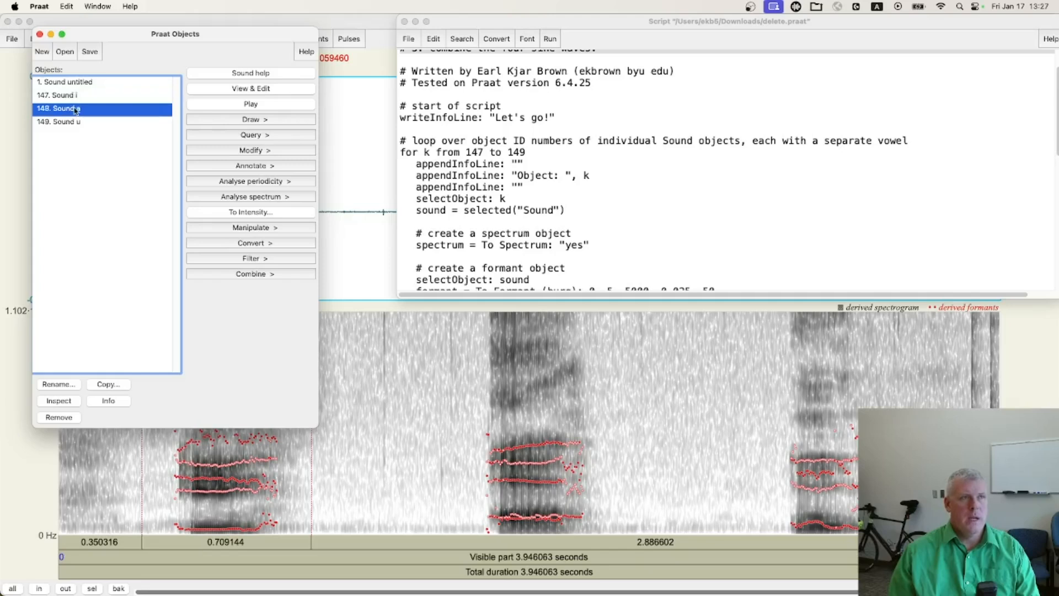
{"action": "left_click", "coordinate": [71, 127]}
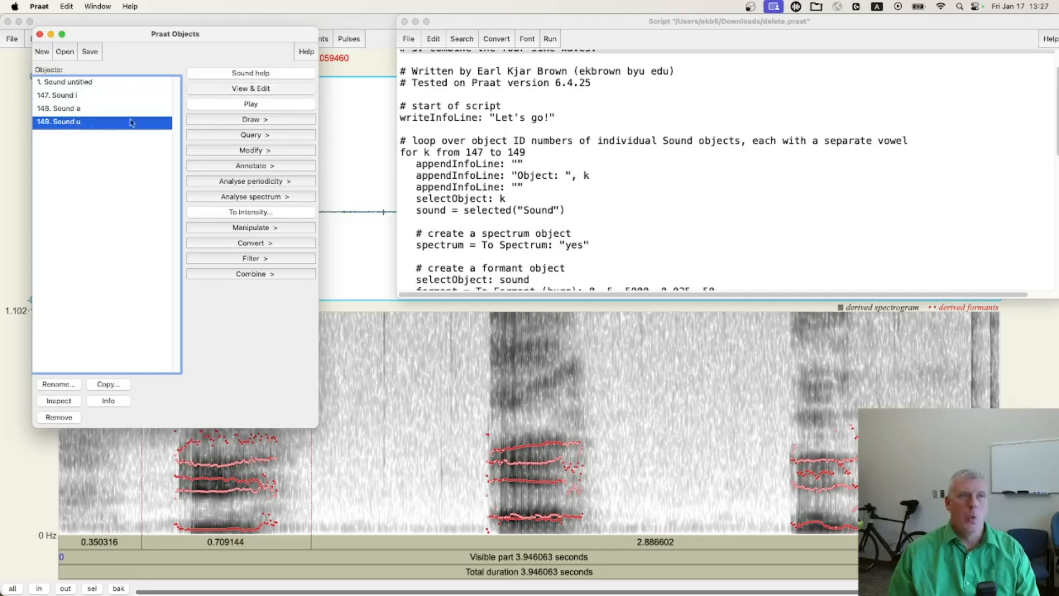
{"action": "left_click", "coordinate": [479, 152]}
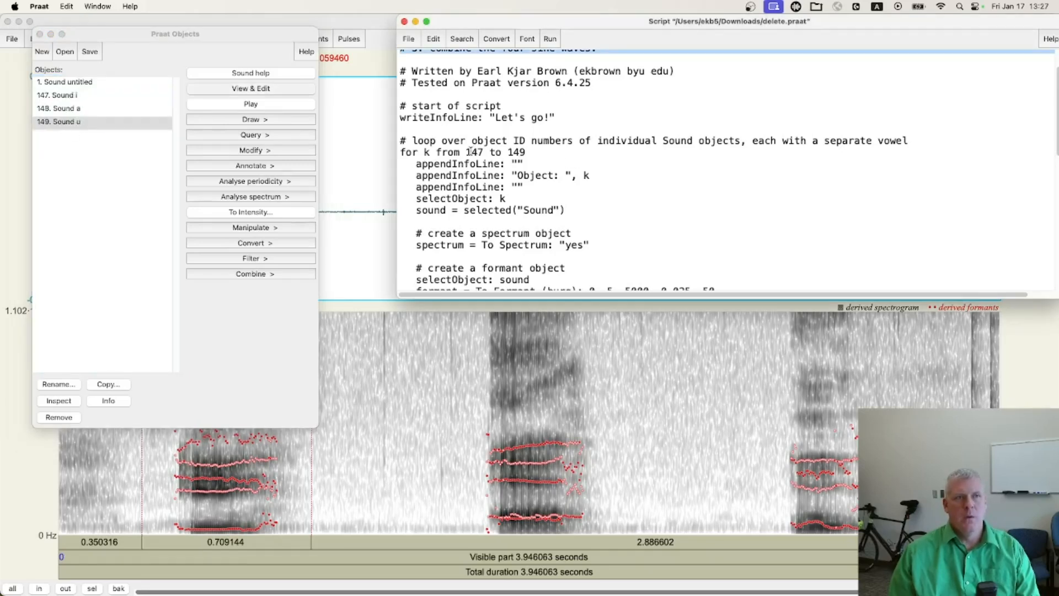
{"action": "left_click_drag", "start_coordinate": [466, 152], "coordinate": [529, 152]}
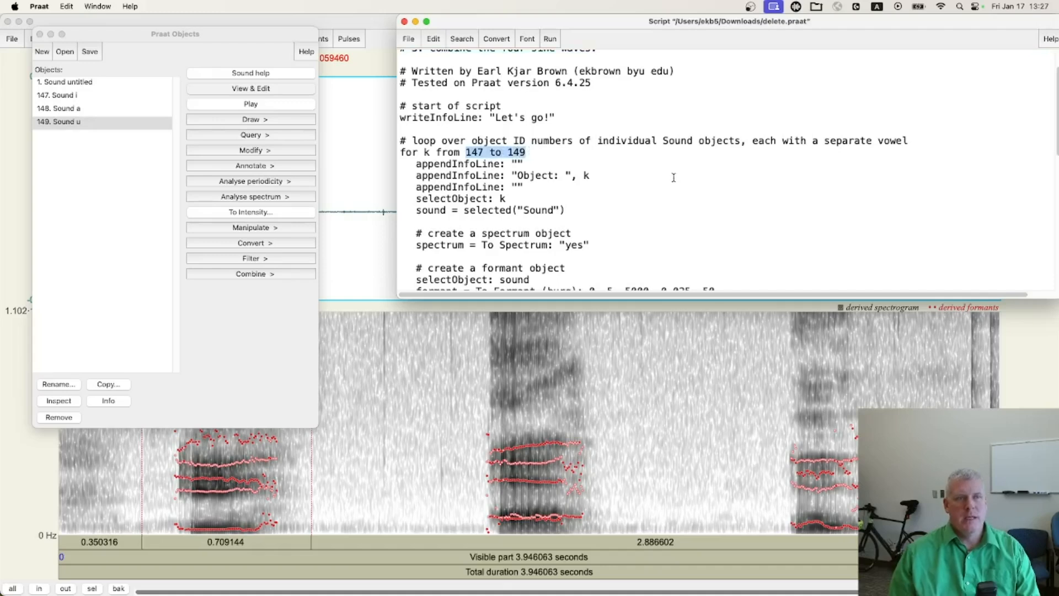
Examine the script lines that create the spectrum and formant objects, and the formant loop's range from 1 to 4
{"action": "scroll", "coordinate": [671, 176], "scroll_direction": "down", "scroll_amount": 5}
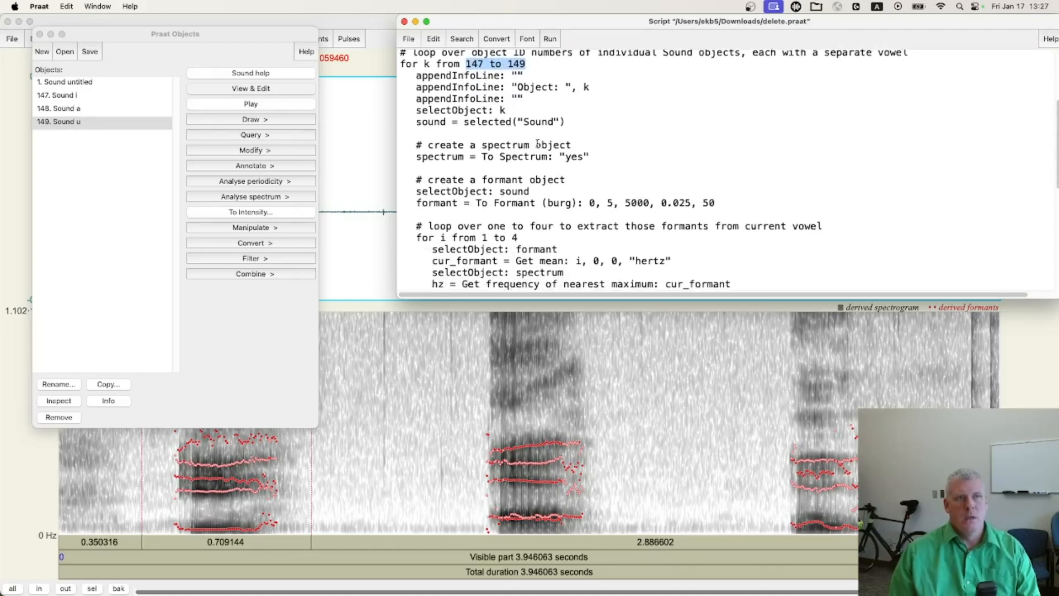
{"action": "triple_click", "coordinate": [518, 155]}
{"action": "triple_click", "coordinate": [481, 203]}
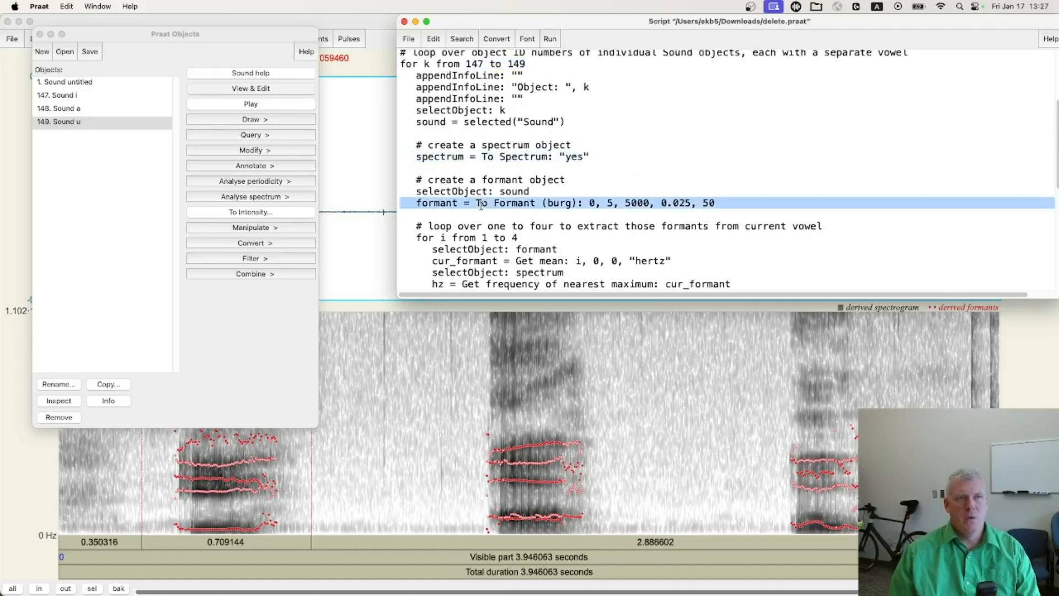
{"action": "scroll", "coordinate": [651, 180], "scroll_direction": "down", "scroll_amount": 4}
{"action": "left_click_drag", "start_coordinate": [480, 174], "coordinate": [519, 174]}
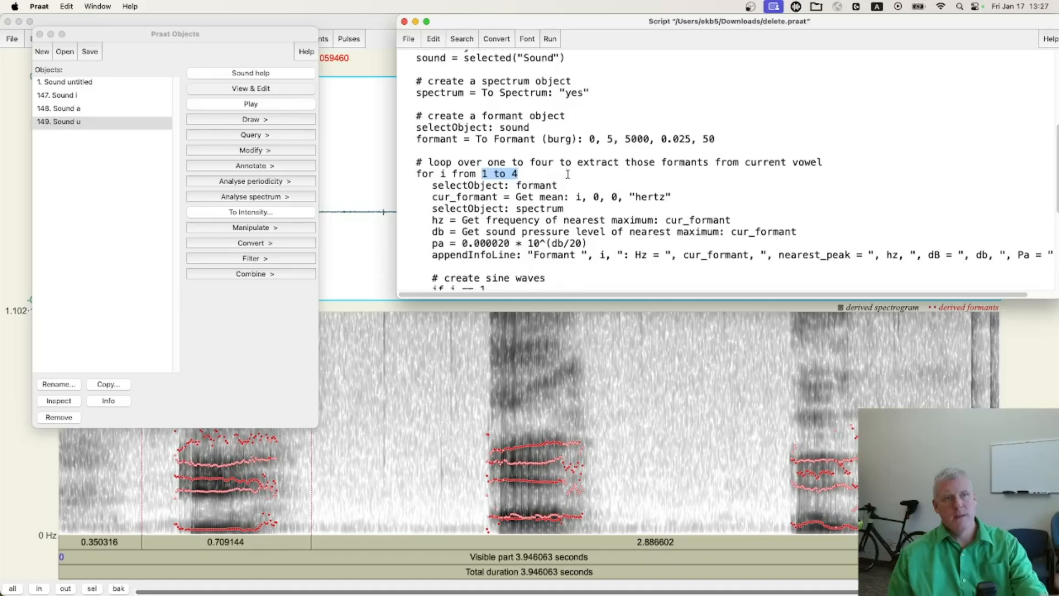
Examine the loop lines that get each formant's mean frequency, nearest spectral peak and sound pressure level, convert it to pascals, and print the values
{"action": "scroll", "coordinate": [489, 176], "scroll_direction": "down", "scroll_amount": 1}
{"action": "triple_click", "coordinate": [488, 181]}
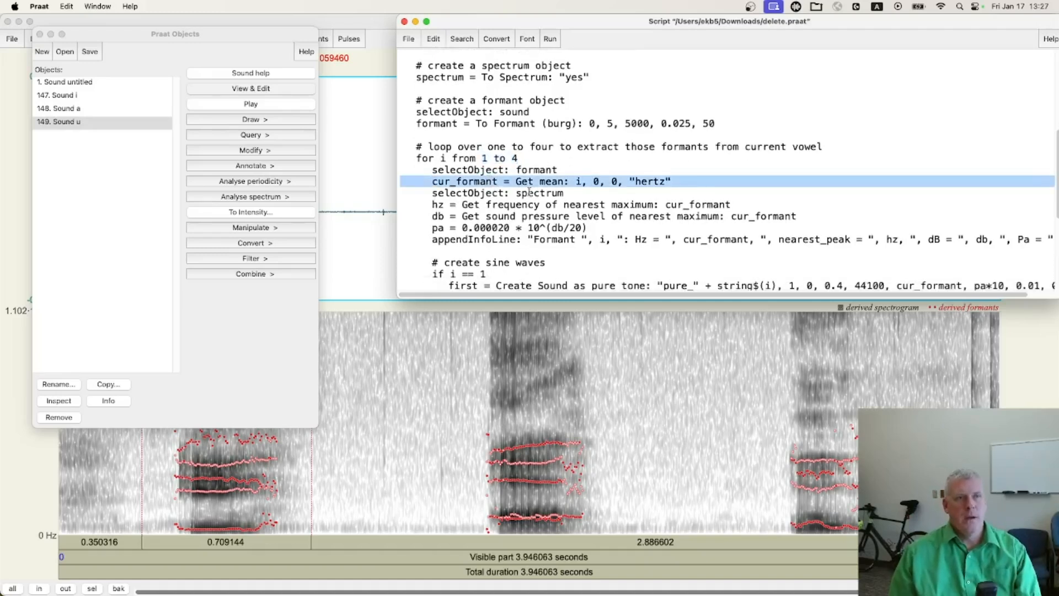
{"action": "triple_click", "coordinate": [502, 169]}
{"action": "triple_click", "coordinate": [500, 193]}
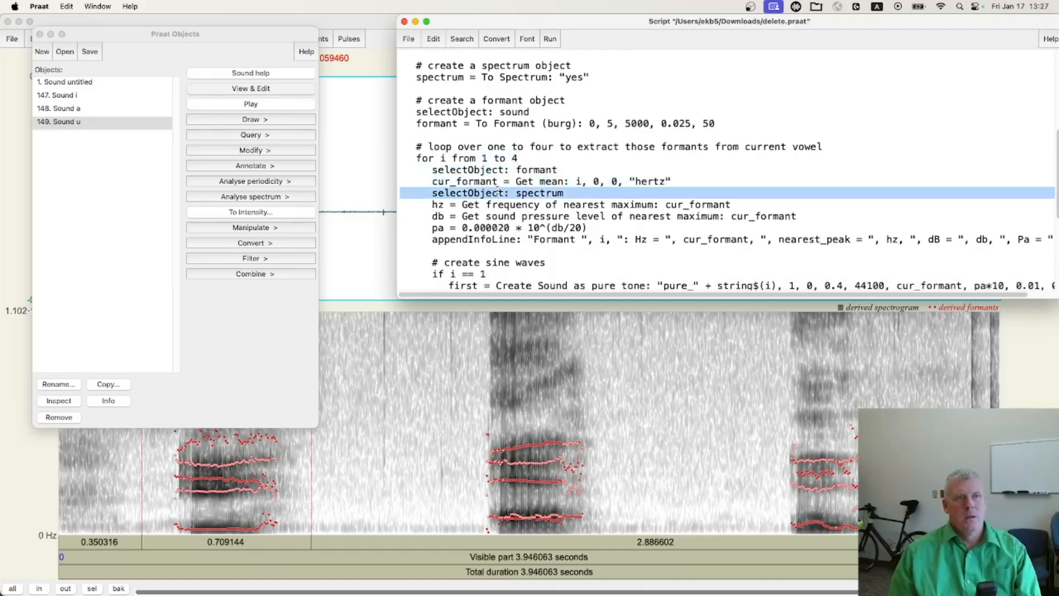
{"action": "triple_click", "coordinate": [507, 204]}
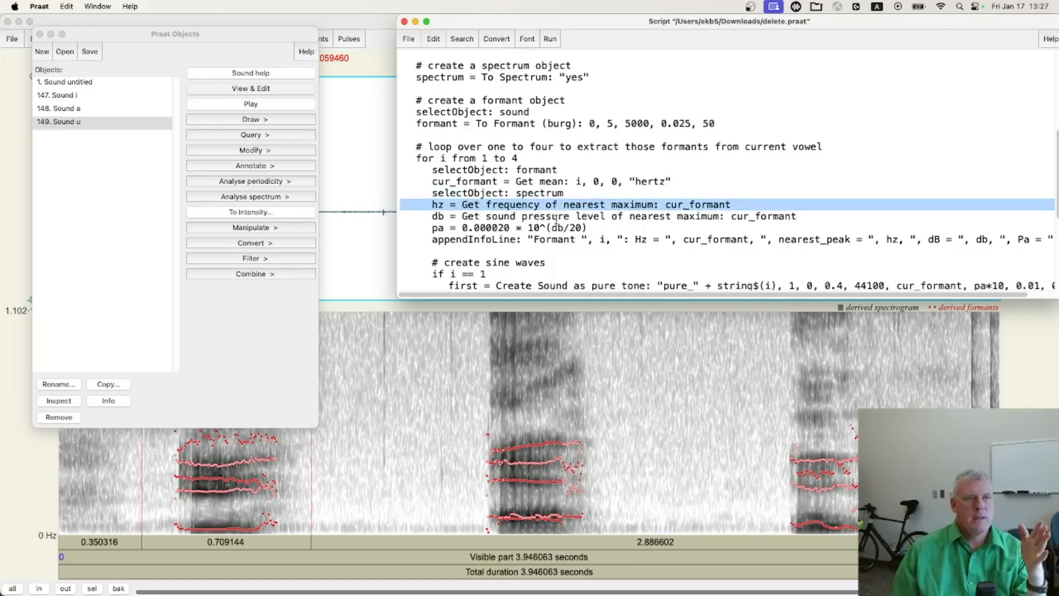
{"action": "triple_click", "coordinate": [538, 216]}
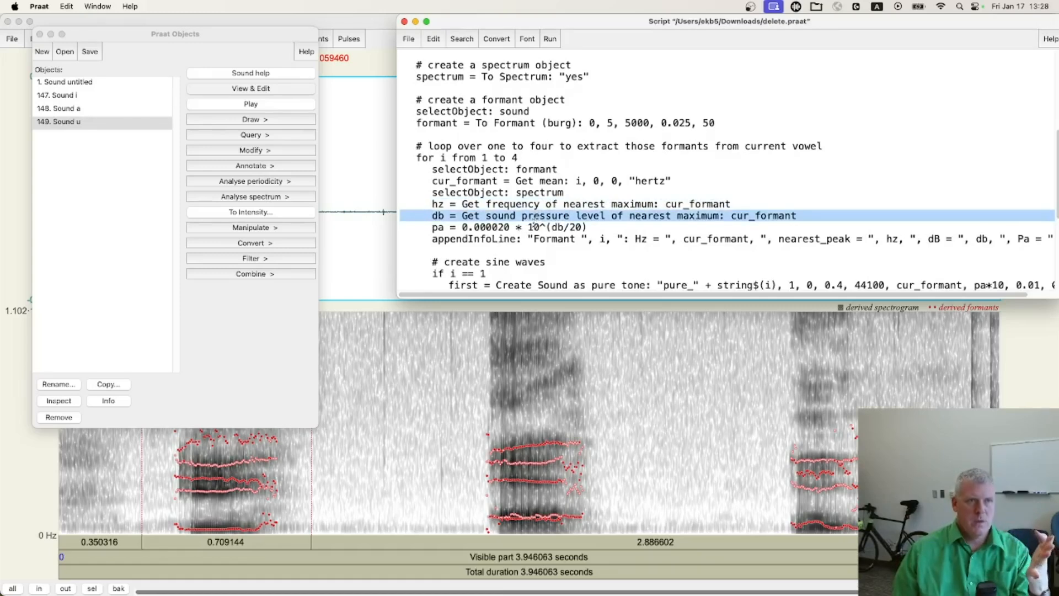
{"action": "triple_click", "coordinate": [534, 227]}
{"action": "triple_click", "coordinate": [528, 239]}
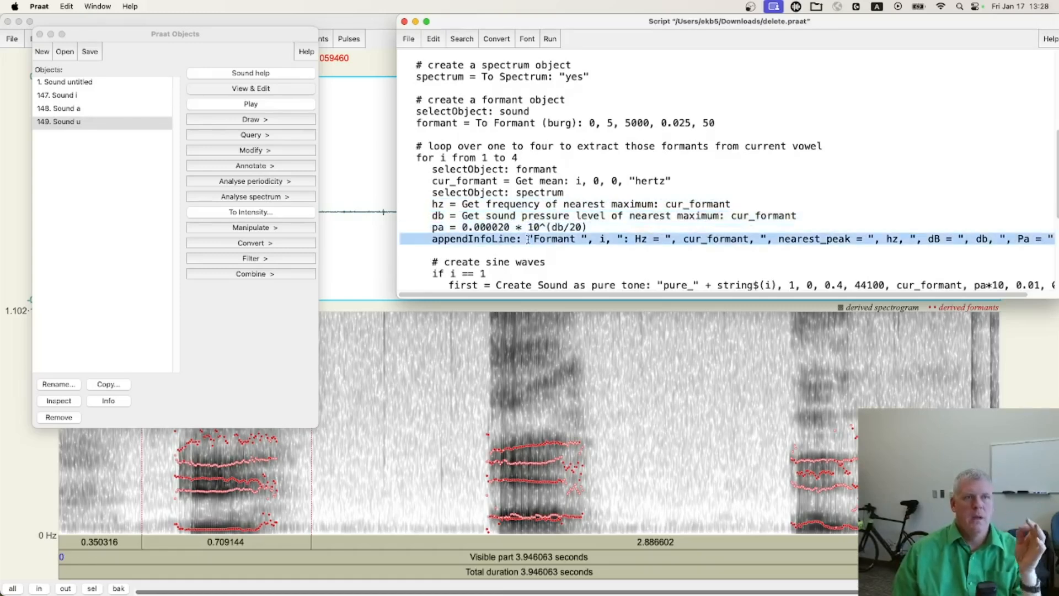
Examine the script's pure-tone creation lines, and change the amplitude in the else branch to pa*10
{"action": "scroll", "coordinate": [528, 239], "scroll_direction": "down", "scroll_amount": 3}
{"action": "triple_click", "coordinate": [508, 215]}
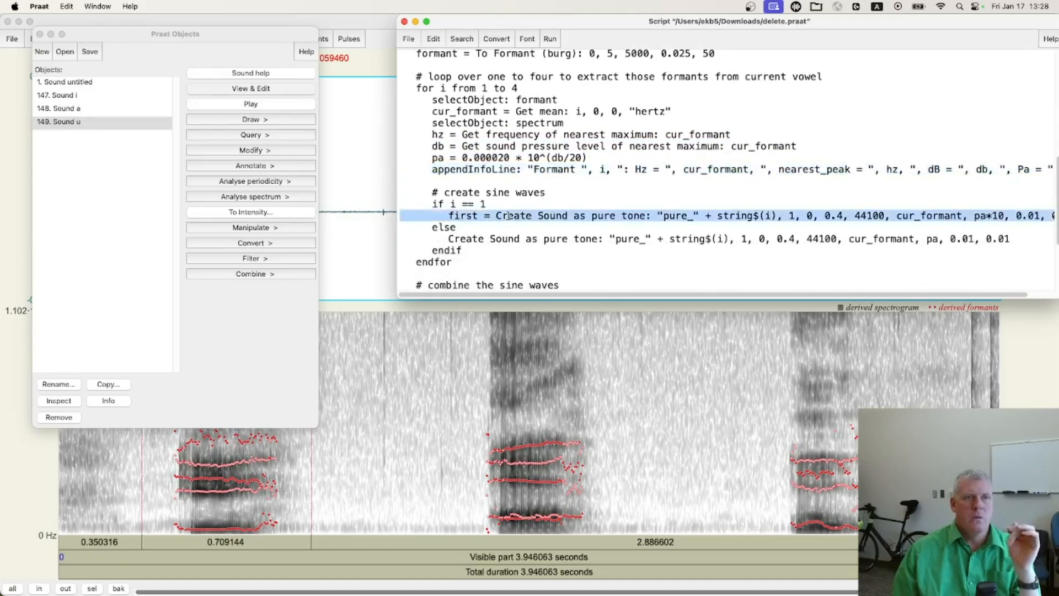
{"action": "double_click", "coordinate": [517, 240]}
{"action": "triple_click", "coordinate": [517, 240]}
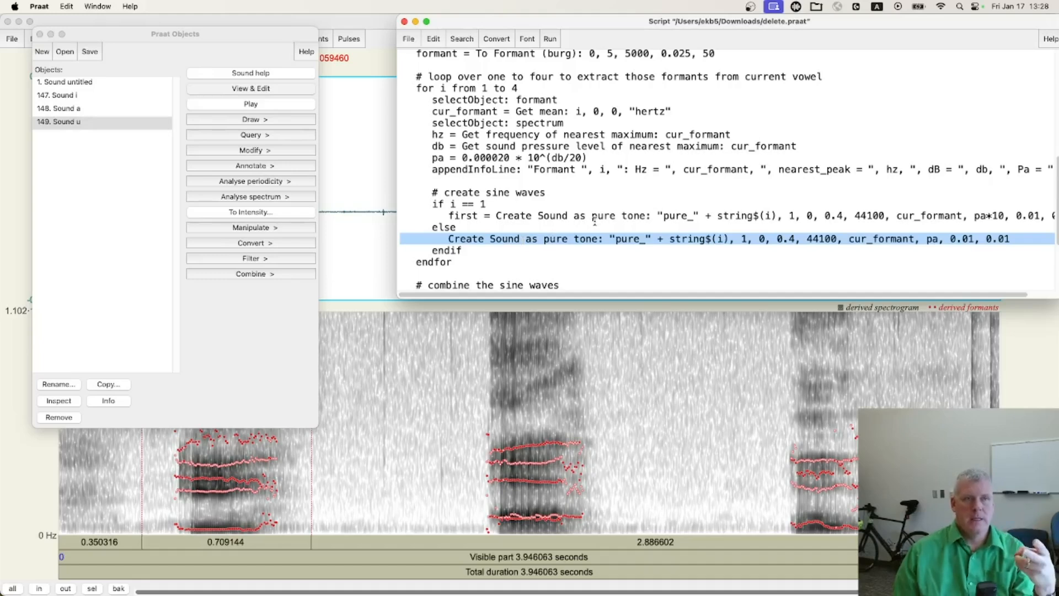
{"action": "left_click", "coordinate": [937, 239]}
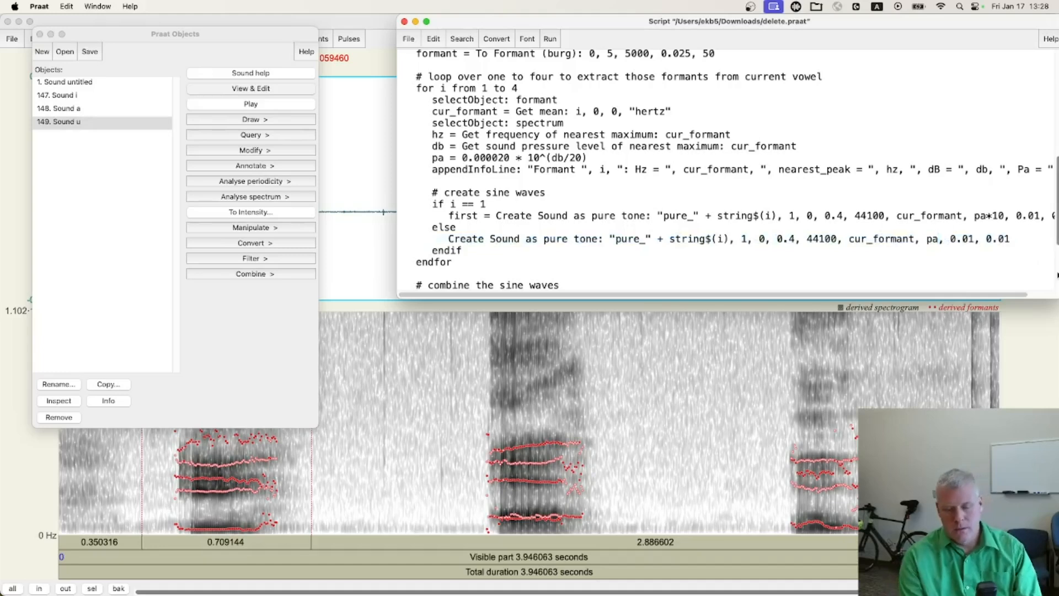
{"action": "type", "text": "*10"}
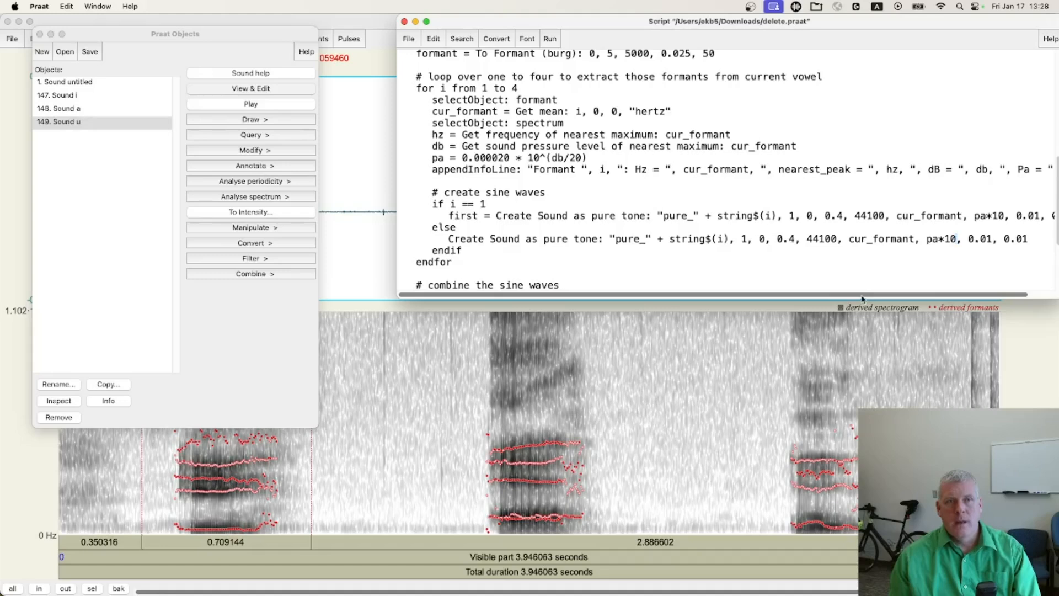
Examine the remaining arguments of the first pure-tone line and the block that combines the four sine waves to stereo
{"action": "double_click", "coordinate": [857, 216]}
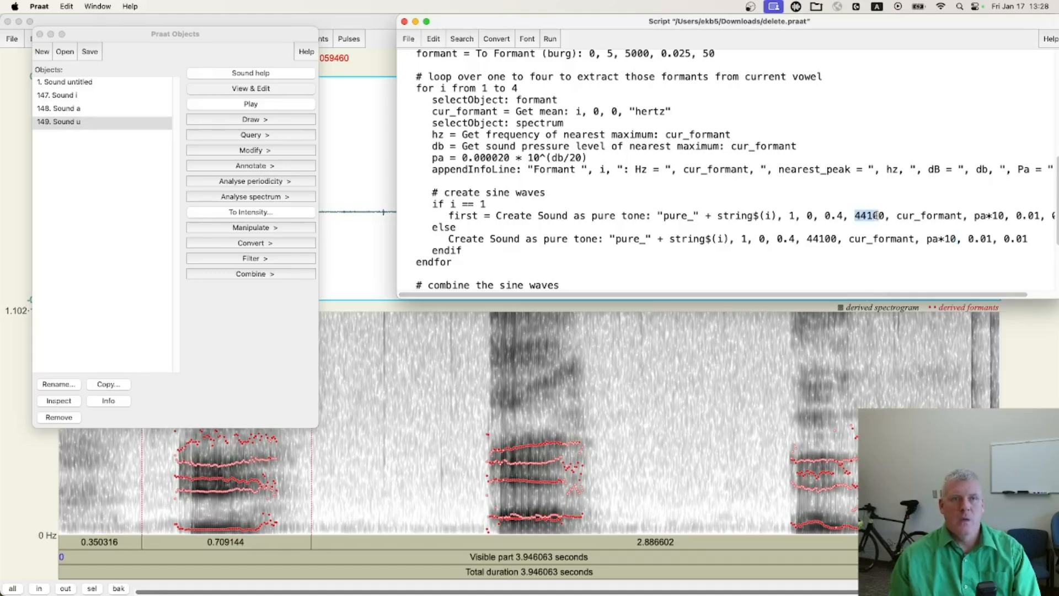
{"action": "scroll", "coordinate": [914, 298], "scroll_direction": "right", "scroll_amount": 2}
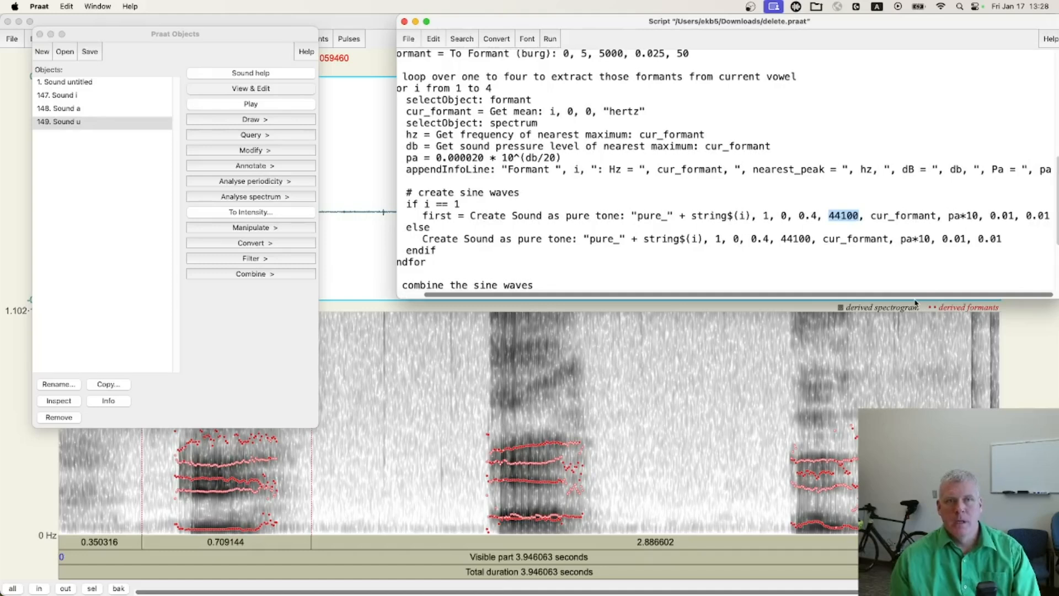
{"action": "scroll", "coordinate": [914, 298], "scroll_direction": "left", "scroll_amount": 2}
{"action": "scroll", "coordinate": [726, 213], "scroll_direction": "down", "scroll_amount": 5}
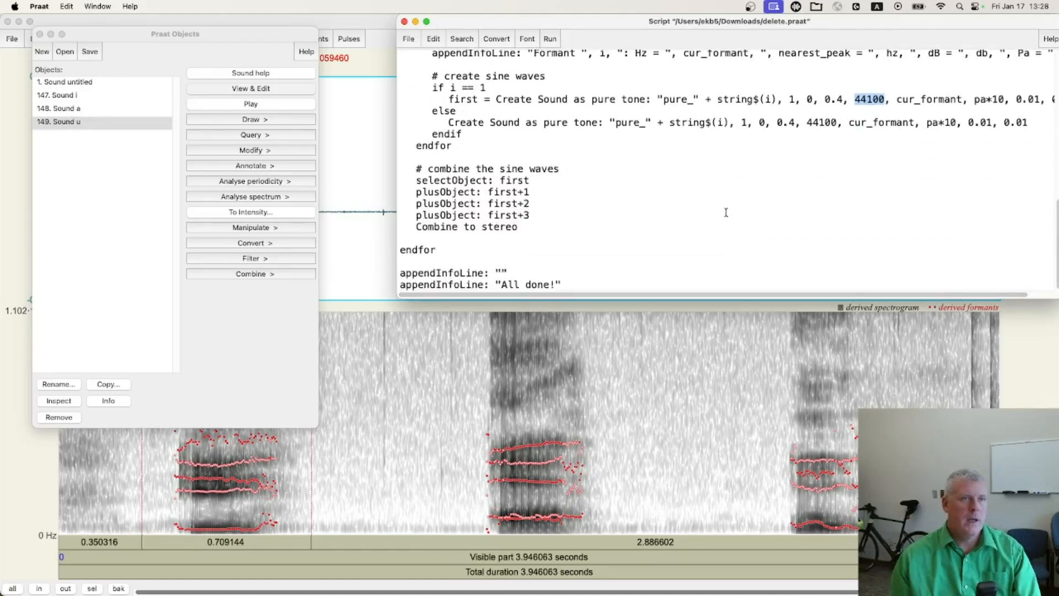
{"action": "left_click_drag", "start_coordinate": [521, 226], "coordinate": [402, 184]}
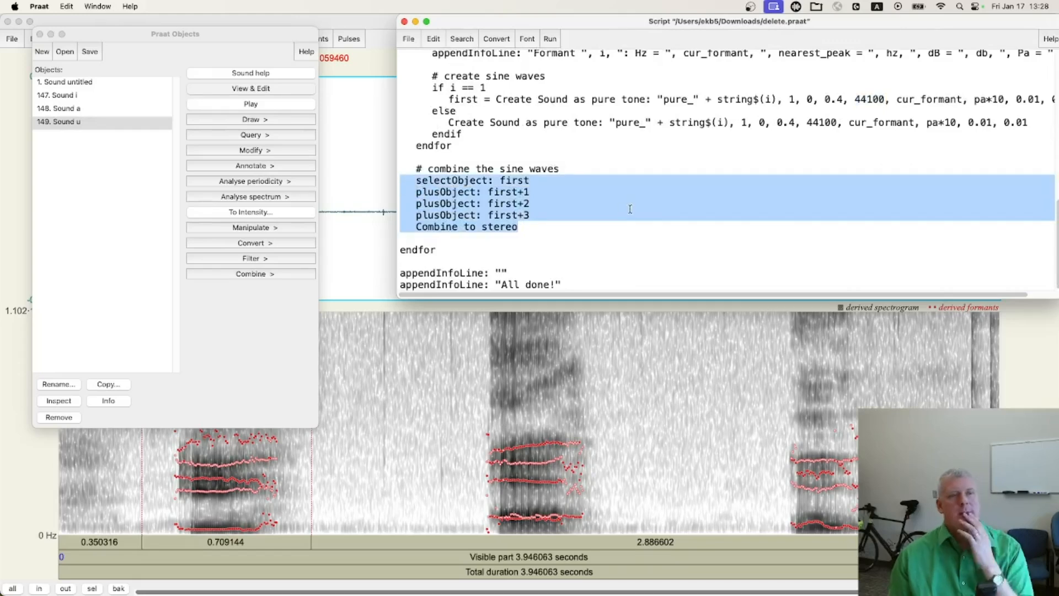
Run the script, and move and enlarge the Praat Info window to show the formant results of all three vowels
{"action": "left_click", "coordinate": [504, 101]}
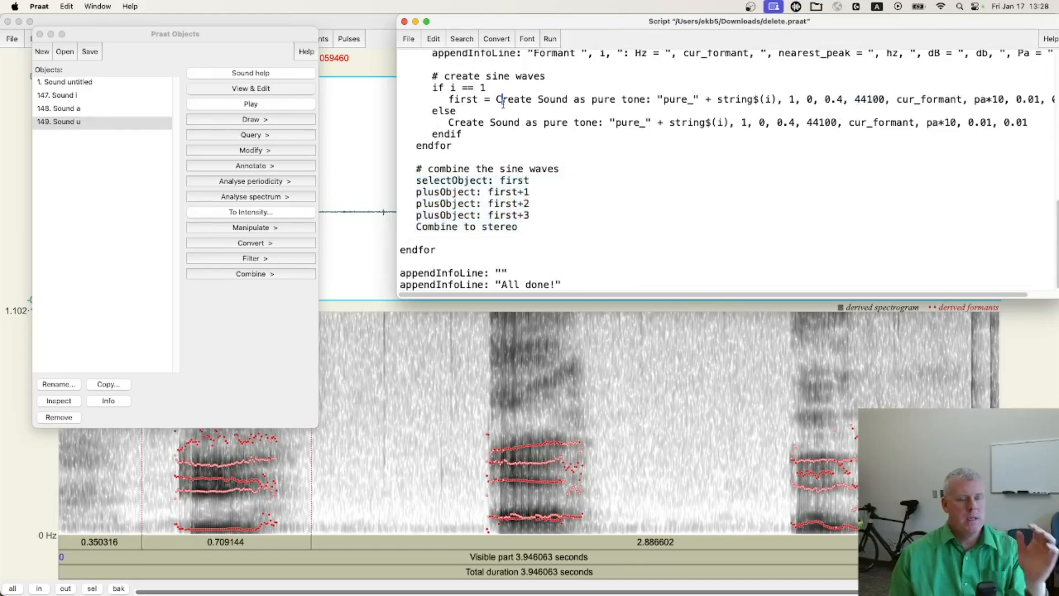
{"action": "key", "text": "super+r"}
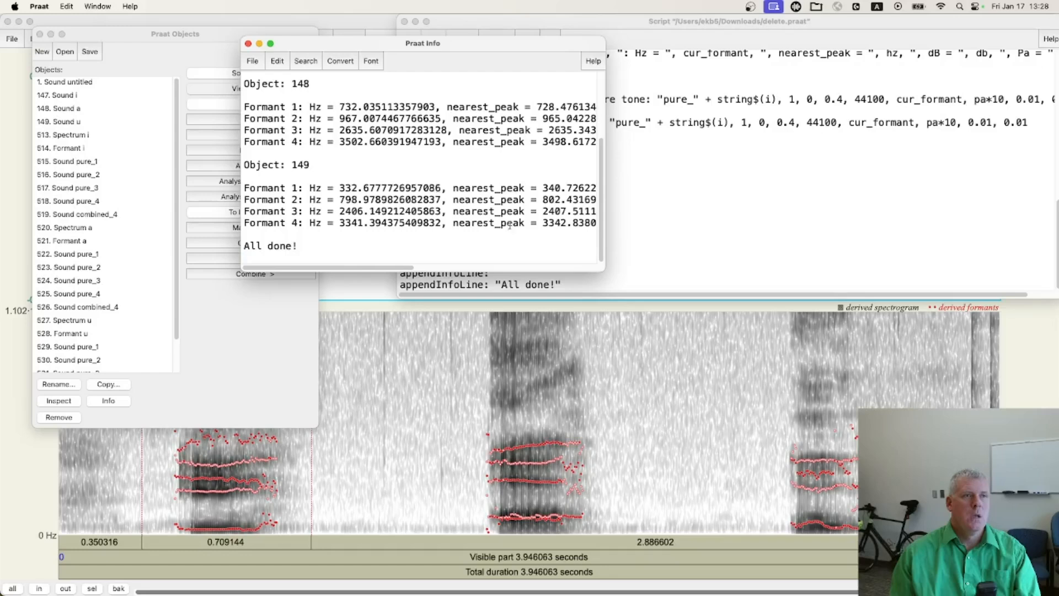
{"action": "left_click_drag", "start_coordinate": [378, 36], "coordinate": [461, 277]}
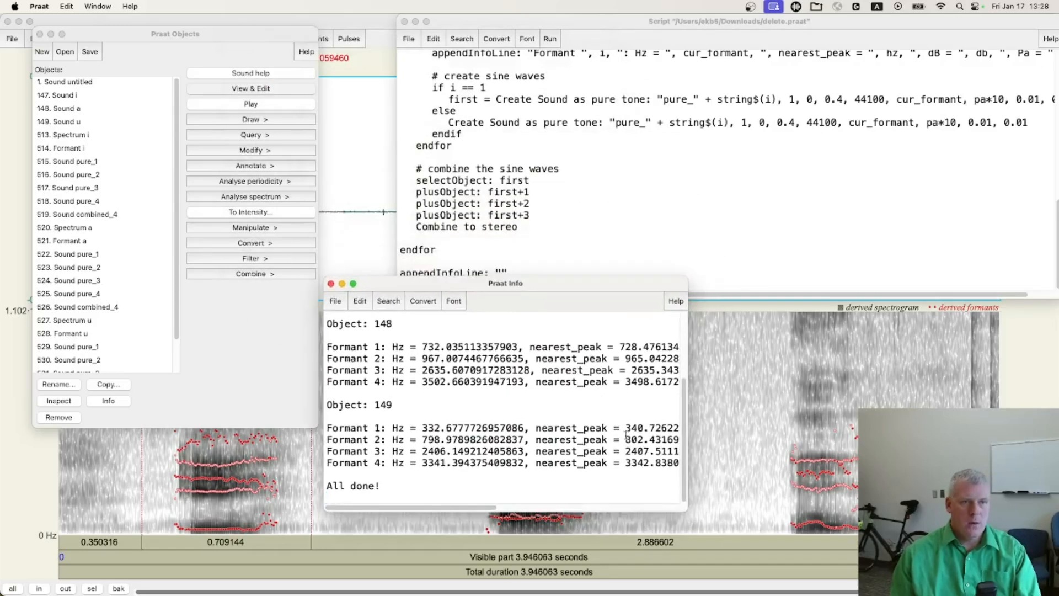
{"action": "left_click_drag", "start_coordinate": [683, 510], "coordinate": [1029, 592]}
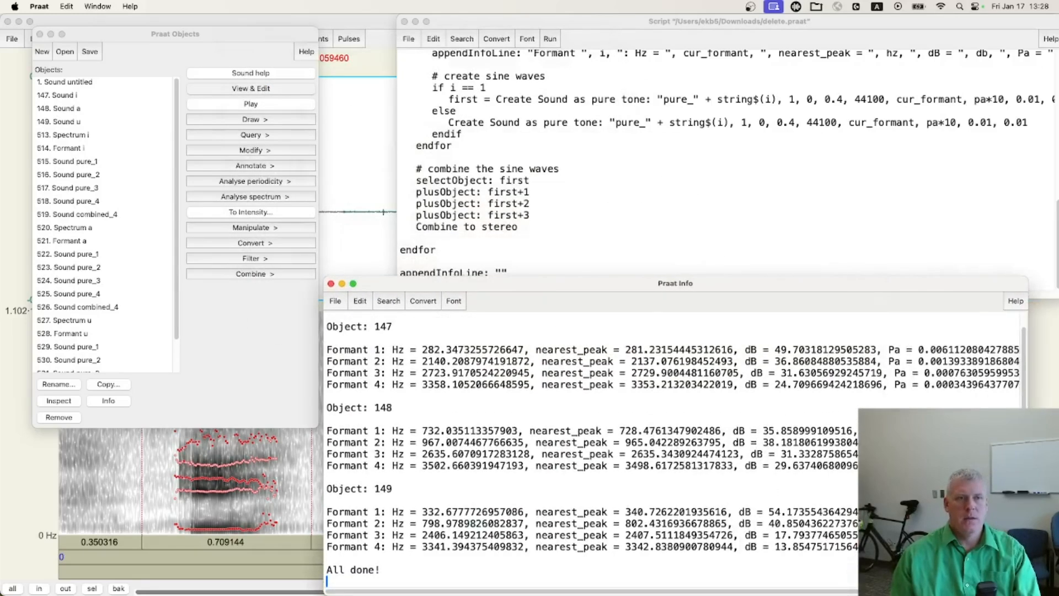
{"action": "scroll", "coordinate": [552, 386], "scroll_direction": "up", "scroll_amount": 1}
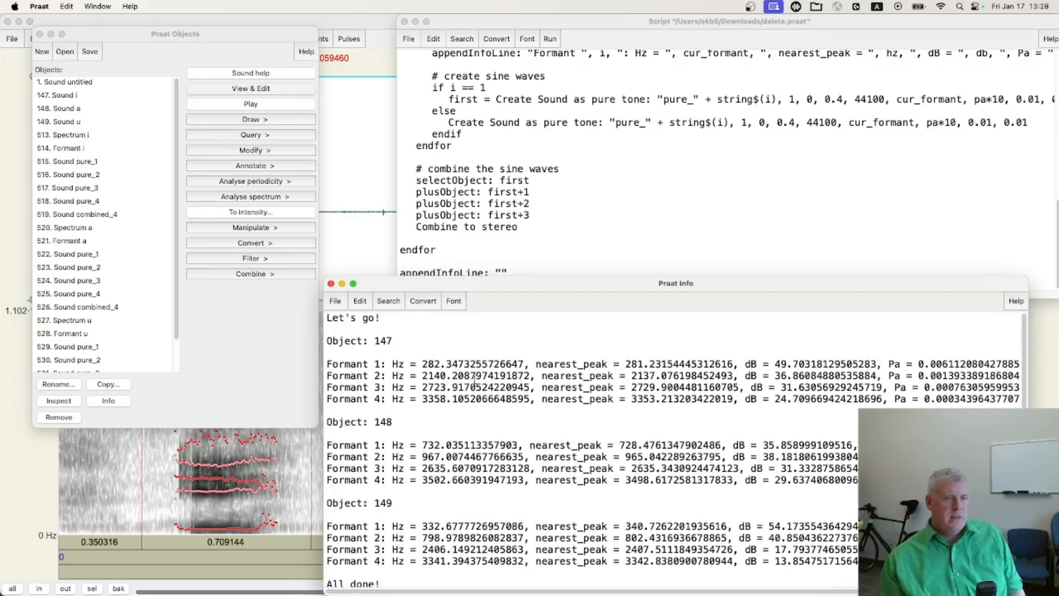
Examine the frequency, decibel and pascal values listed for the formants of object 147, focusing on Formants 1 and 2
{"action": "left_click_drag", "start_coordinate": [422, 363], "coordinate": [440, 363]}
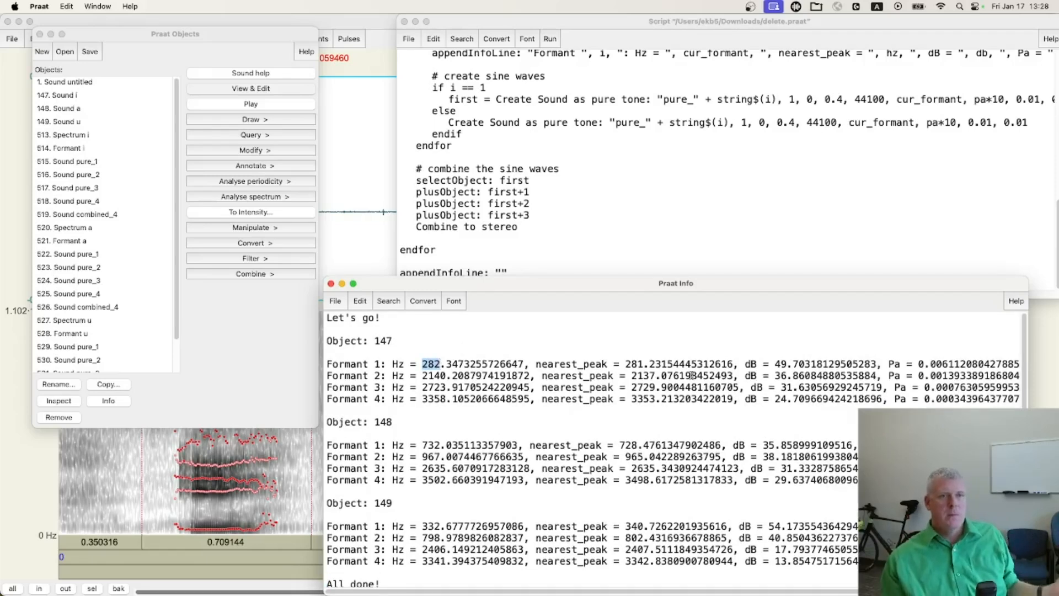
{"action": "left_click_drag", "start_coordinate": [775, 364], "coordinate": [800, 364]}
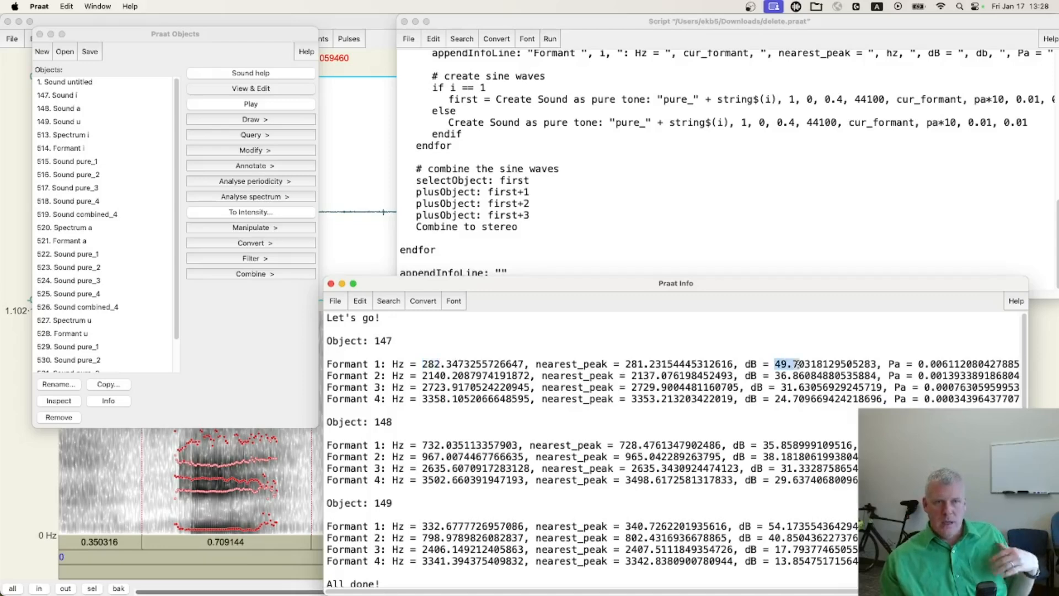
{"action": "left_click_drag", "start_coordinate": [918, 364], "coordinate": [963, 363]}
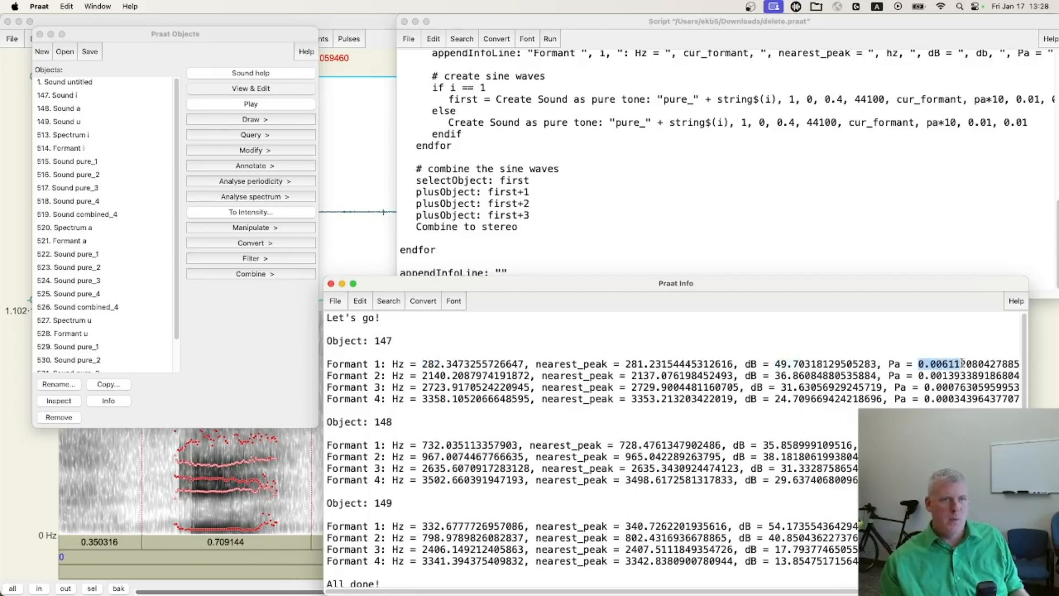
{"action": "left_click_drag", "start_coordinate": [422, 376], "coordinate": [442, 376]}
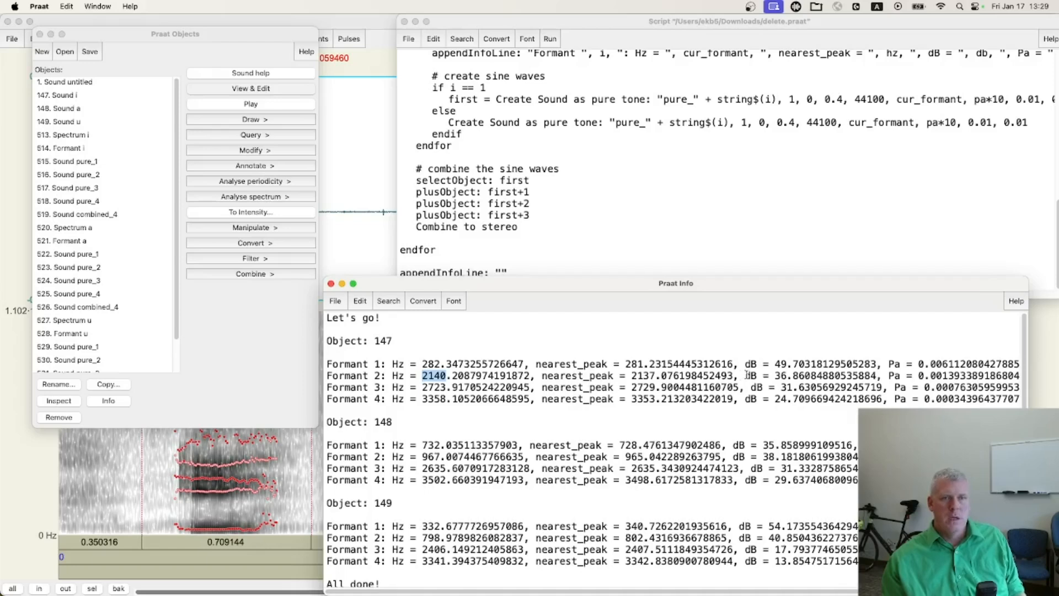
{"action": "left_click_drag", "start_coordinate": [776, 376], "coordinate": [805, 376]}
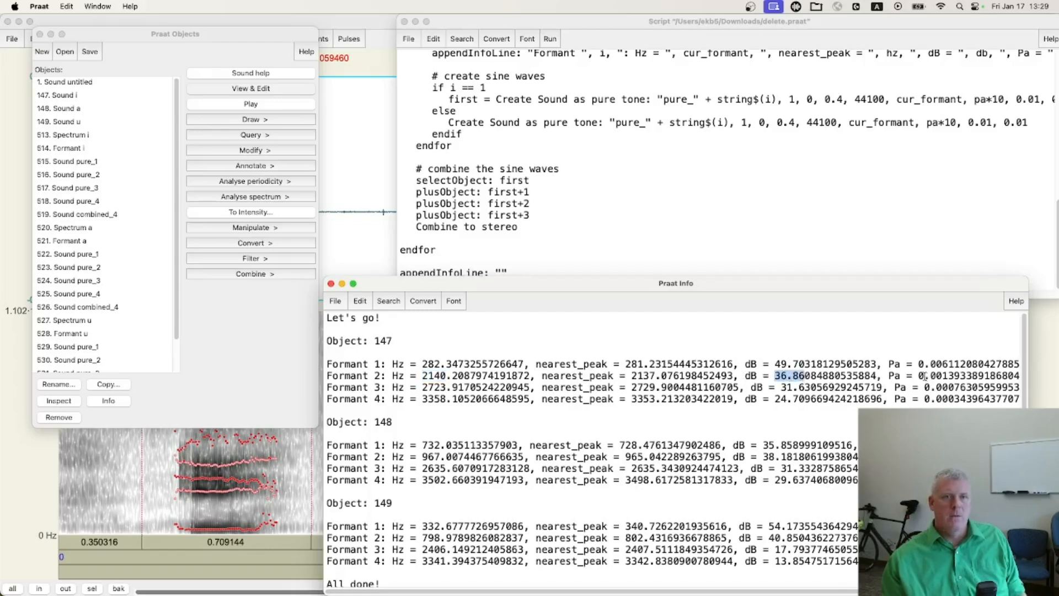
{"action": "left_click_drag", "start_coordinate": [919, 376], "coordinate": [963, 376]}
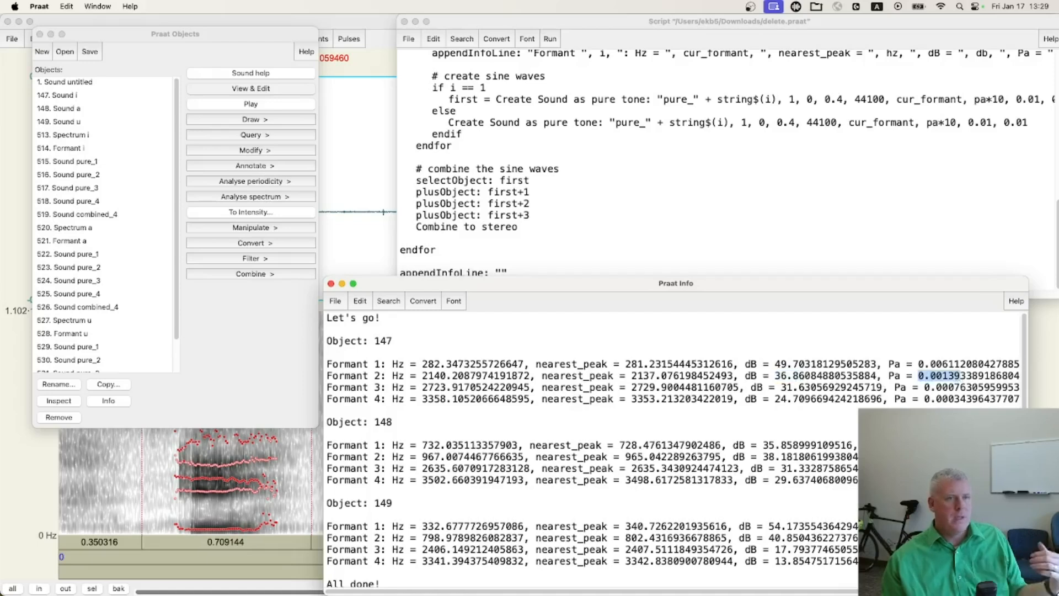
{"action": "triple_click", "coordinate": [365, 387]}
{"action": "left_click", "coordinate": [365, 422]}
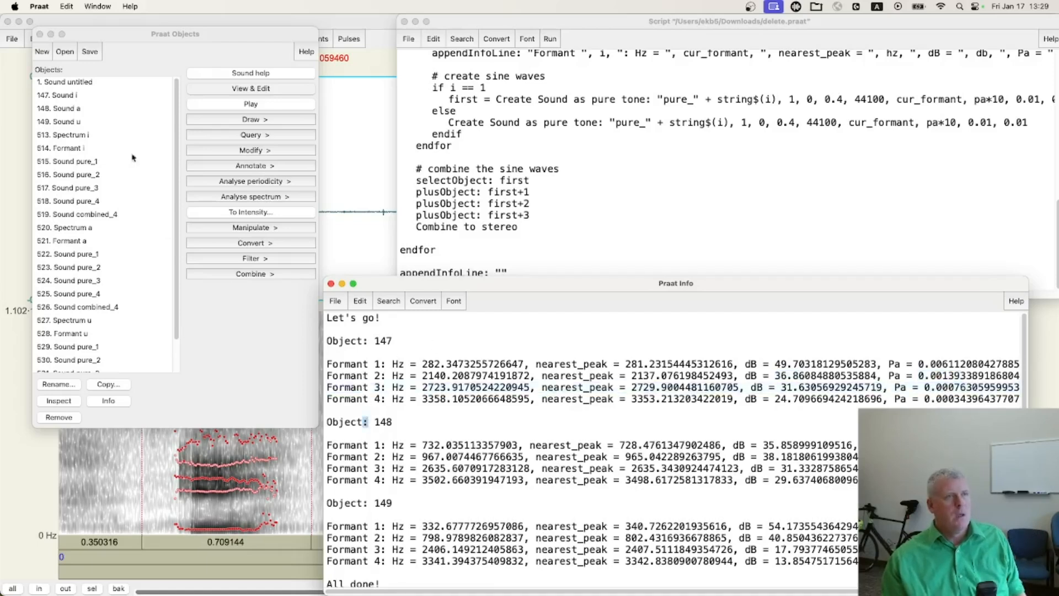
Go through the spectrum and the four pure-tone sounds generated for vowel i in the object list
{"action": "left_click", "coordinate": [112, 82]}
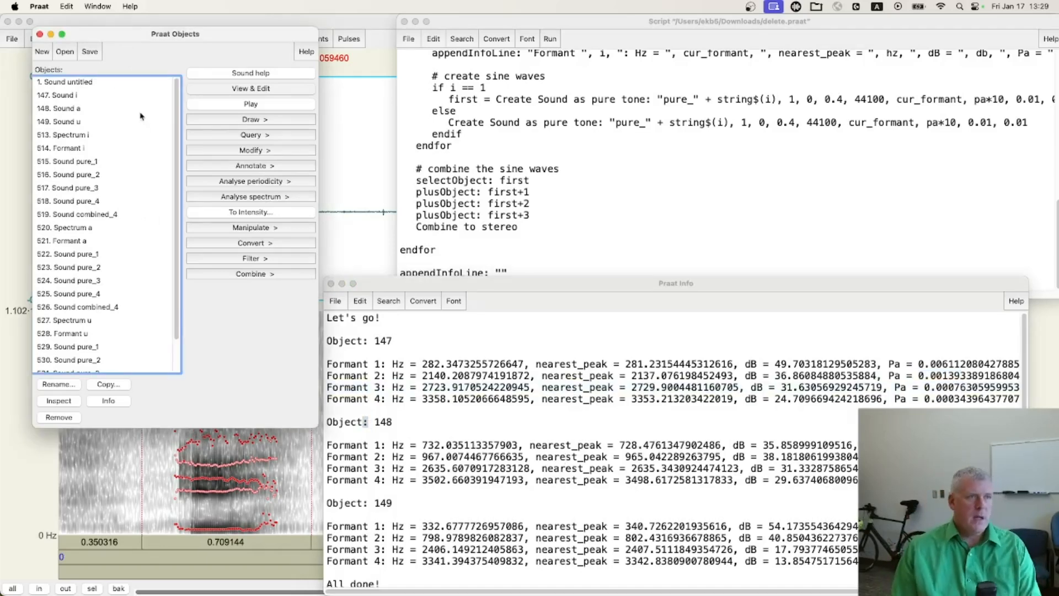
{"action": "left_click", "coordinate": [68, 136]}
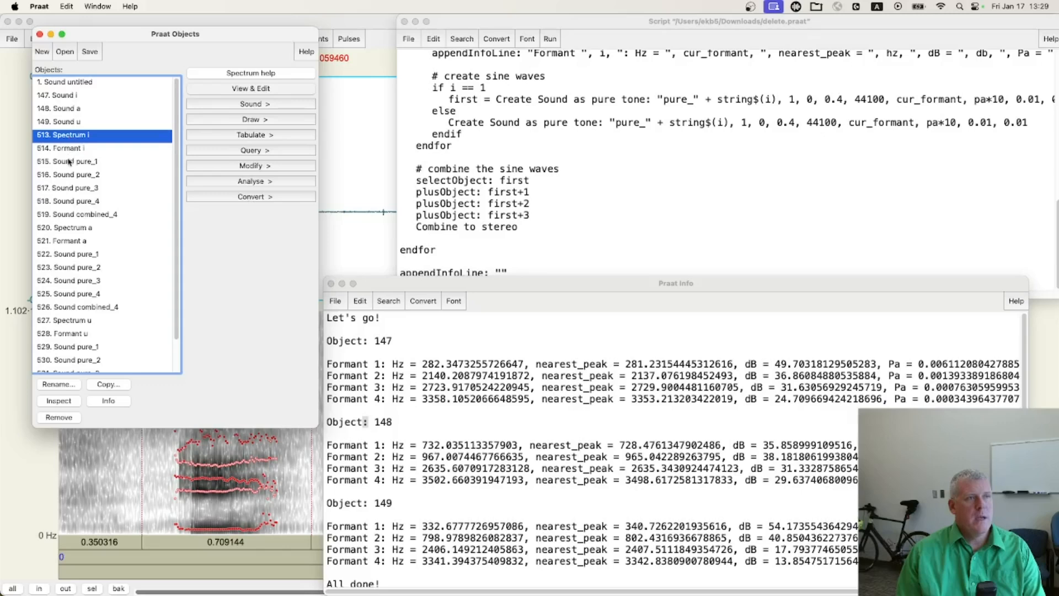
{"action": "left_click", "coordinate": [69, 162]}
{"action": "left_click", "coordinate": [71, 175]}
{"action": "left_click", "coordinate": [72, 188]}
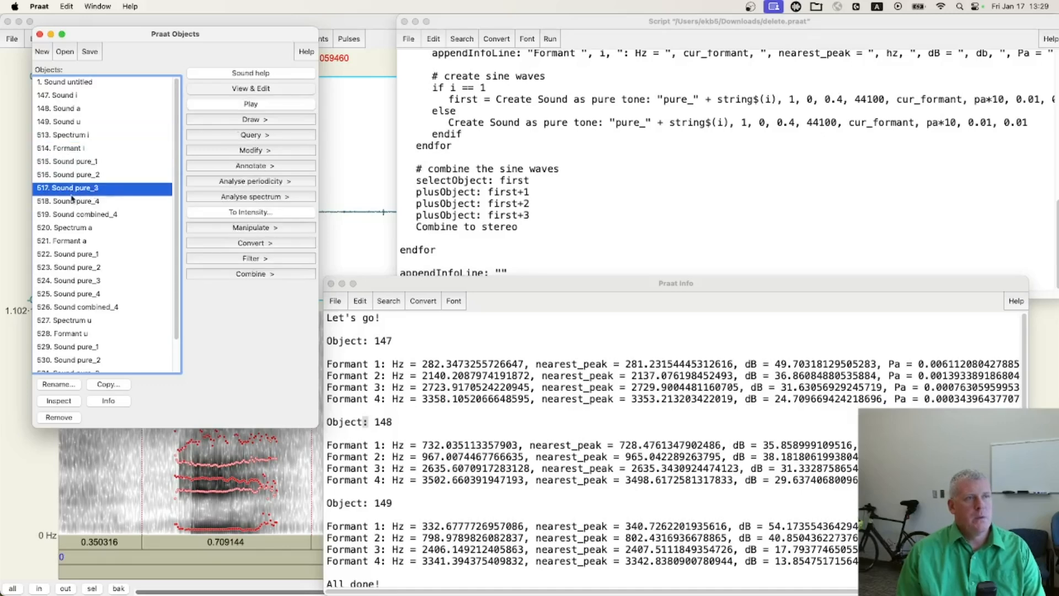
{"action": "left_click", "coordinate": [72, 202]}
View the first pure tone of vowel i in a maximized editor, select a short stretch of its waveform and play the visible part
{"action": "left_click", "coordinate": [74, 164]}
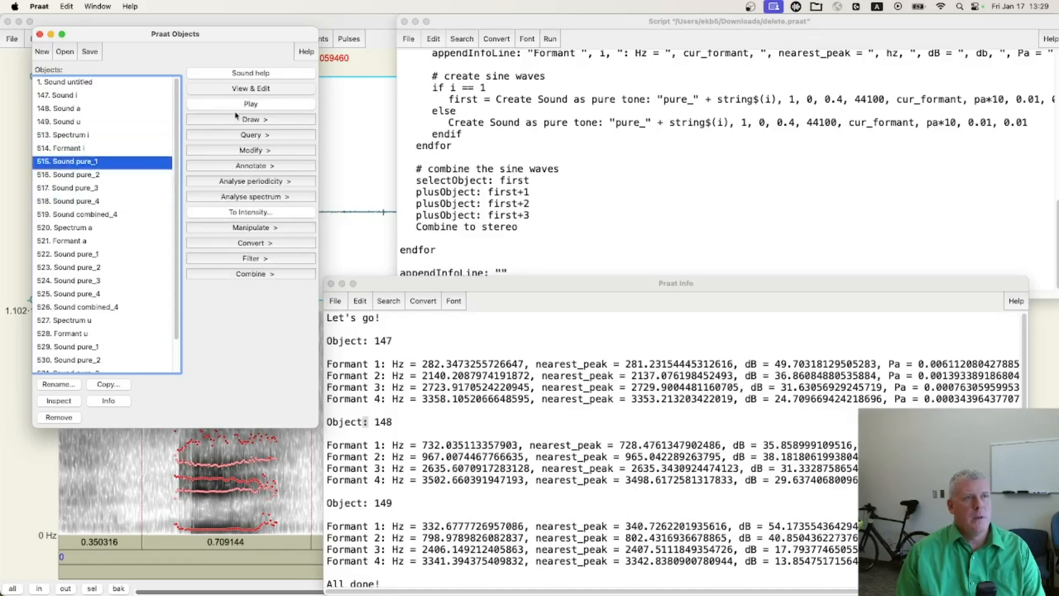
{"action": "left_click", "coordinate": [243, 88]}
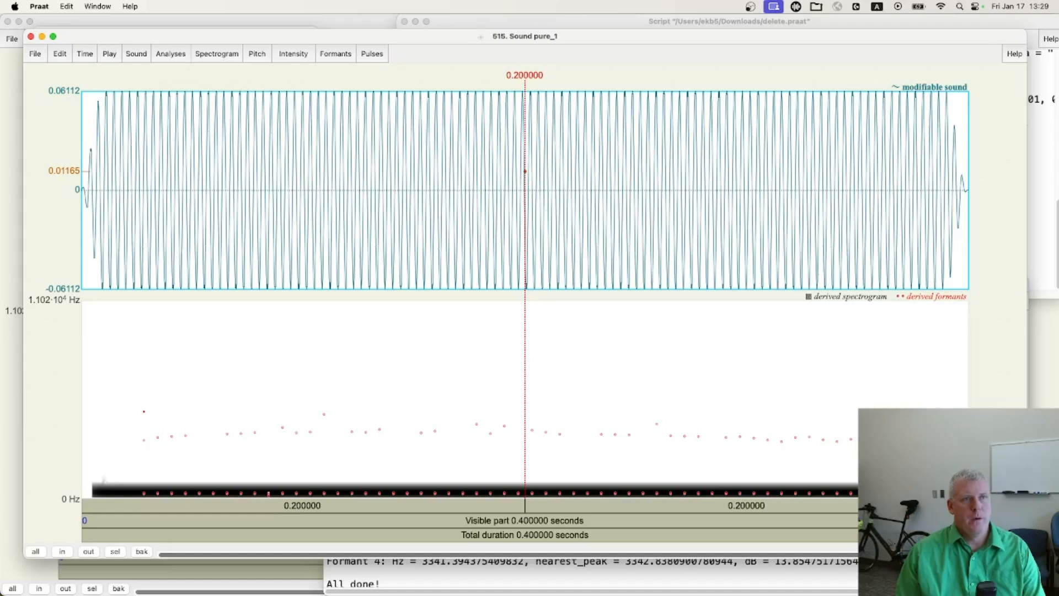
{"action": "double_click", "coordinate": [480, 37]}
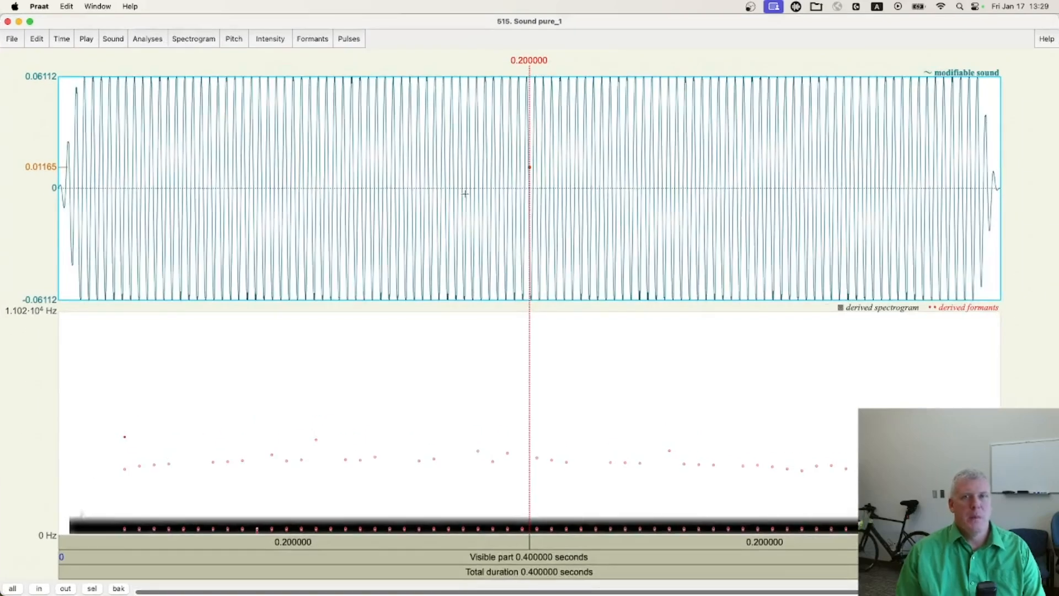
{"action": "left_click_drag", "start_coordinate": [321, 193], "coordinate": [377, 193]}
{"action": "left_click", "coordinate": [491, 558]}
{"action": "left_click", "coordinate": [492, 557]}
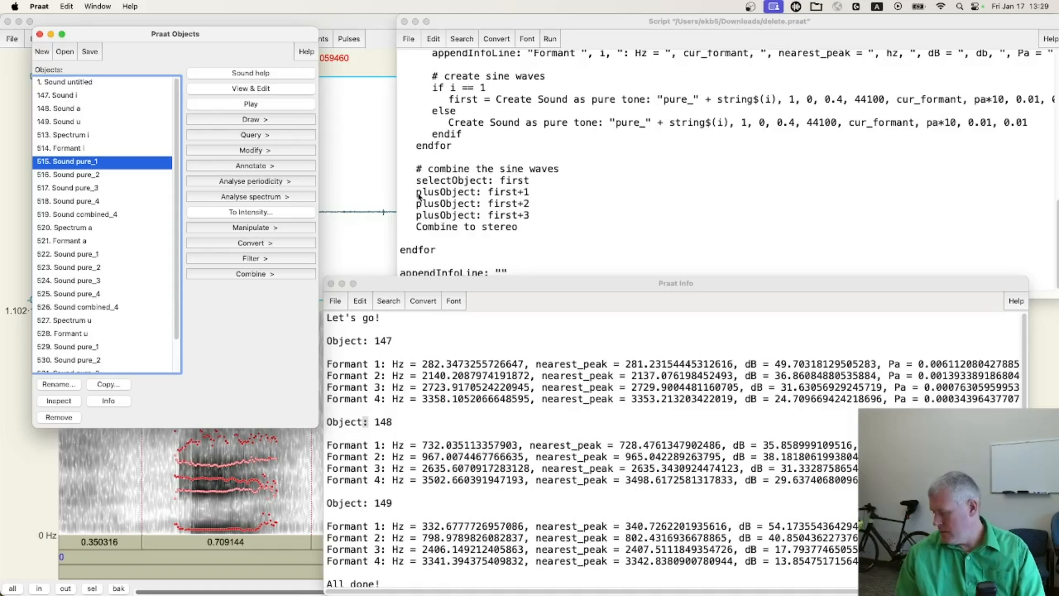
View the second pure tone of vowel i, and magnify a short stretch until its individual cycles and peak amplitude can be inspected
{"action": "left_click", "coordinate": [92, 174]}
{"action": "left_click", "coordinate": [255, 90]}
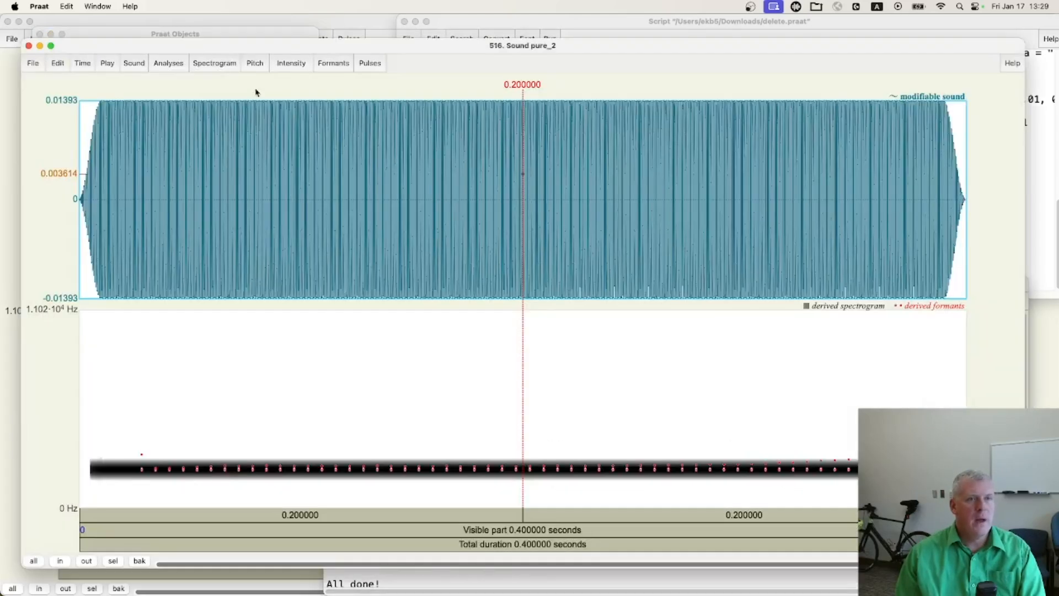
{"action": "left_click_drag", "start_coordinate": [284, 196], "coordinate": [485, 201]}
{"action": "key", "text": "super+n"}
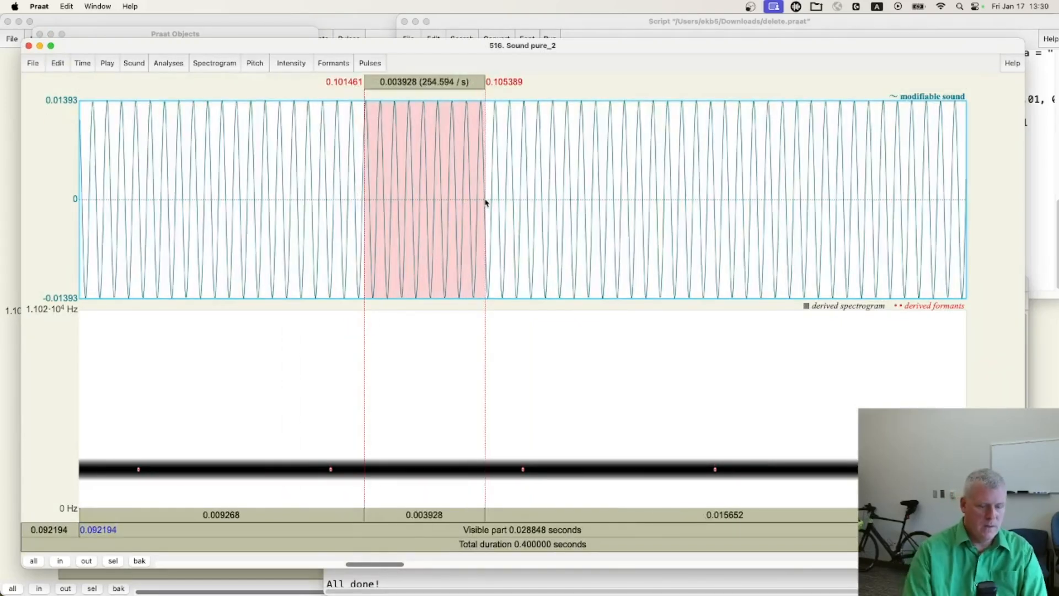
{"action": "key", "text": "super+n"}
{"action": "left_click_drag", "start_coordinate": [309, 198], "coordinate": [728, 201]}
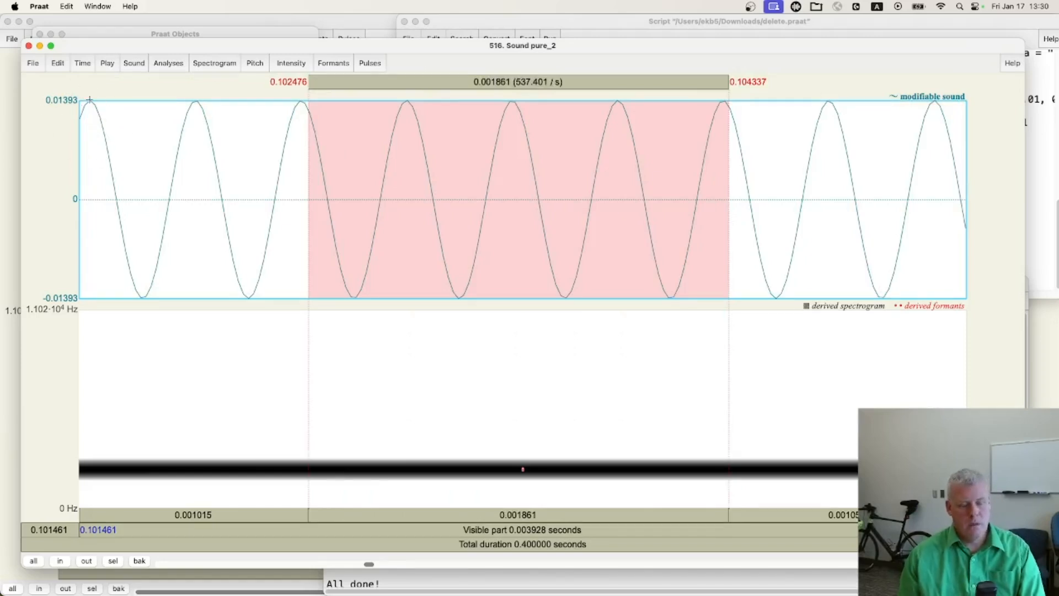
Return to the Praat Info window and check the pascal and decibel values of Formant 2 for object 147
{"action": "key", "text": "super+grave"}
{"action": "key", "text": "super+grave"}
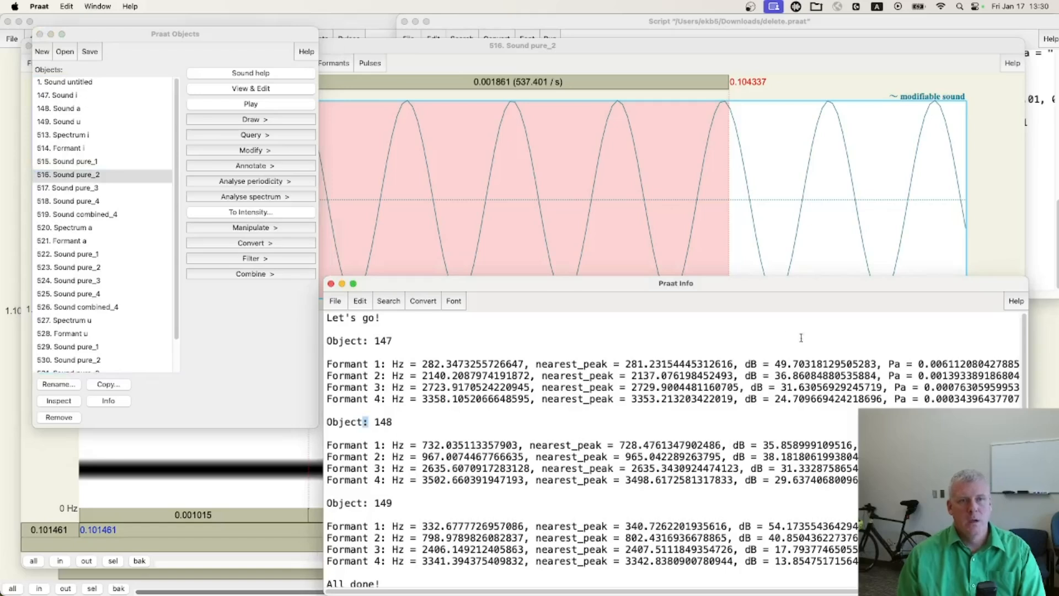
{"action": "left_click_drag", "start_coordinate": [919, 376], "coordinate": [981, 375]}
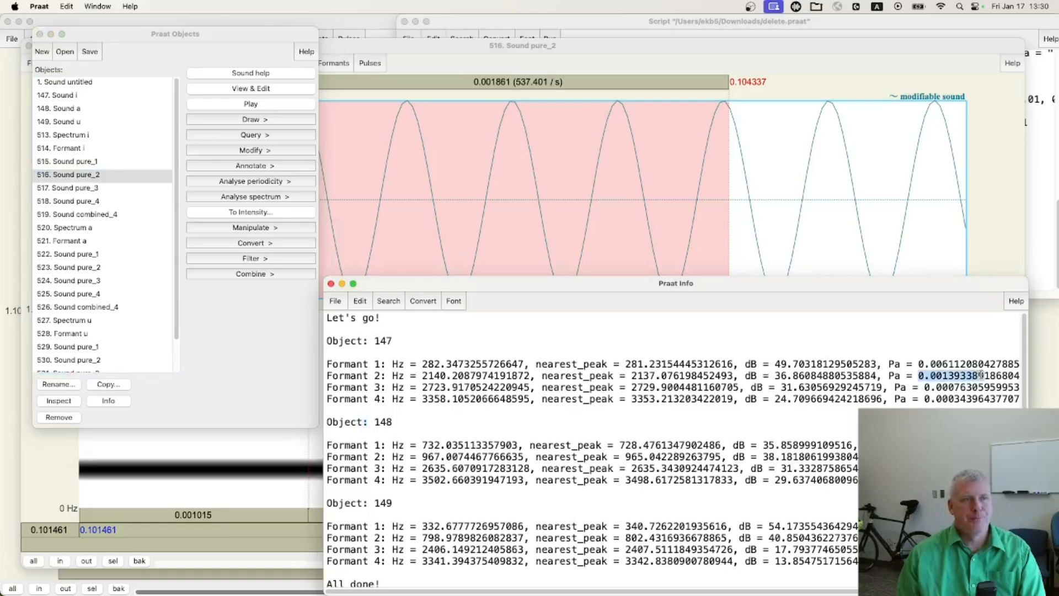
{"action": "left_click_drag", "start_coordinate": [764, 376], "coordinate": [825, 375]}
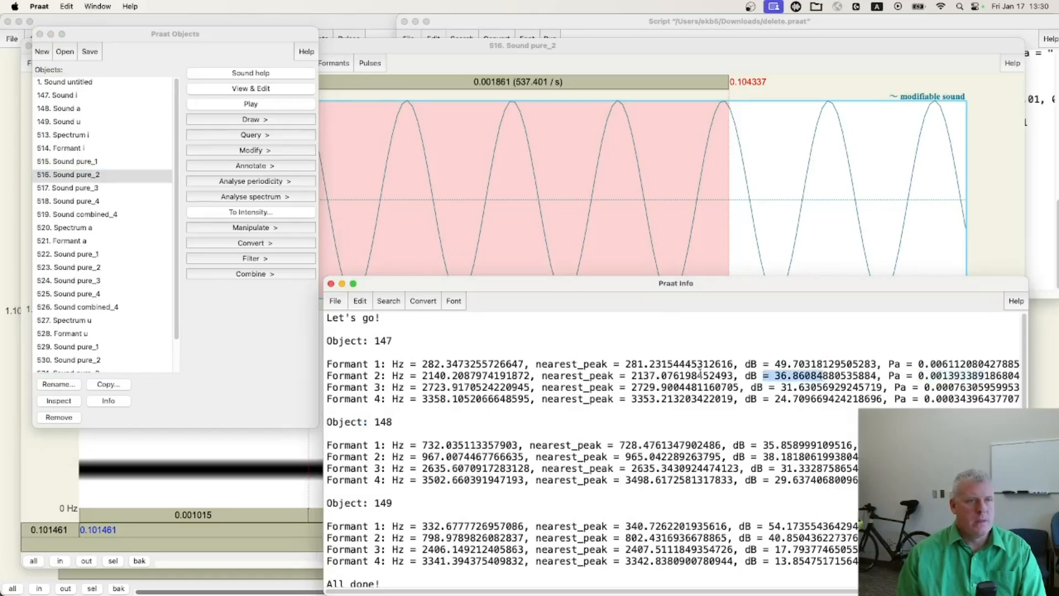
Go through the four pure tones of vowel i in the object list and view their combined sound in a maximized editor
{"action": "left_click", "coordinate": [84, 219]}
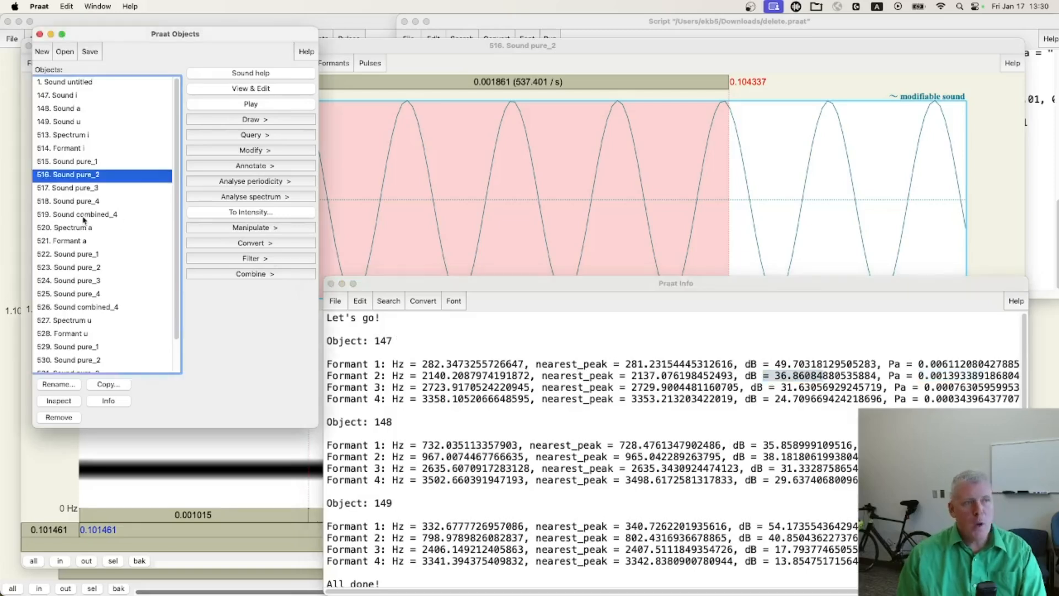
{"action": "left_click", "coordinate": [84, 218]}
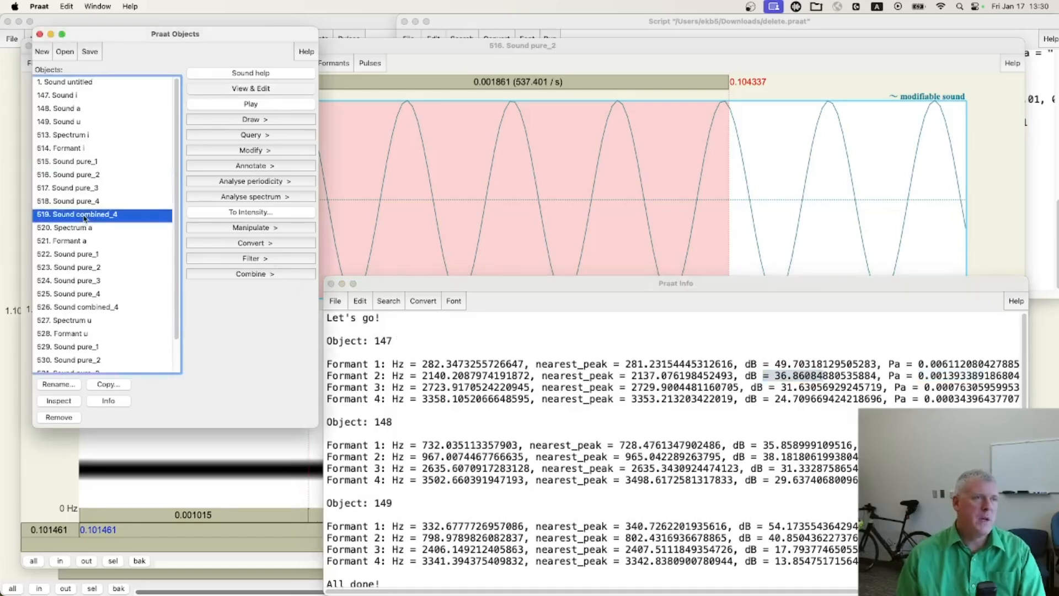
{"action": "left_click", "coordinate": [85, 162]}
{"action": "left_click", "coordinate": [78, 200], "text": "shift"}
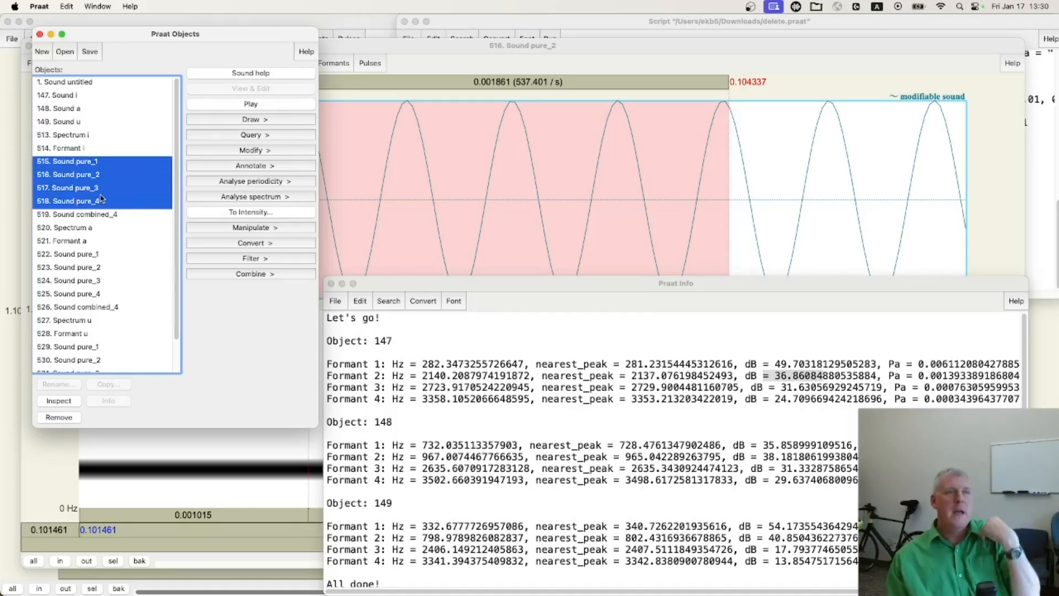
{"action": "left_click", "coordinate": [92, 214]}
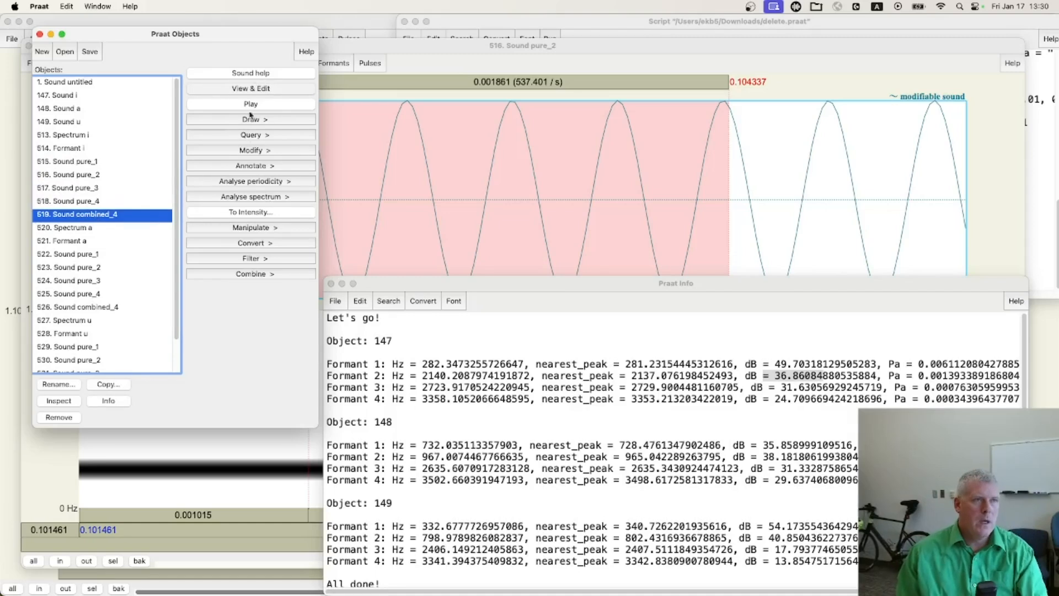
{"action": "left_click", "coordinate": [251, 90]}
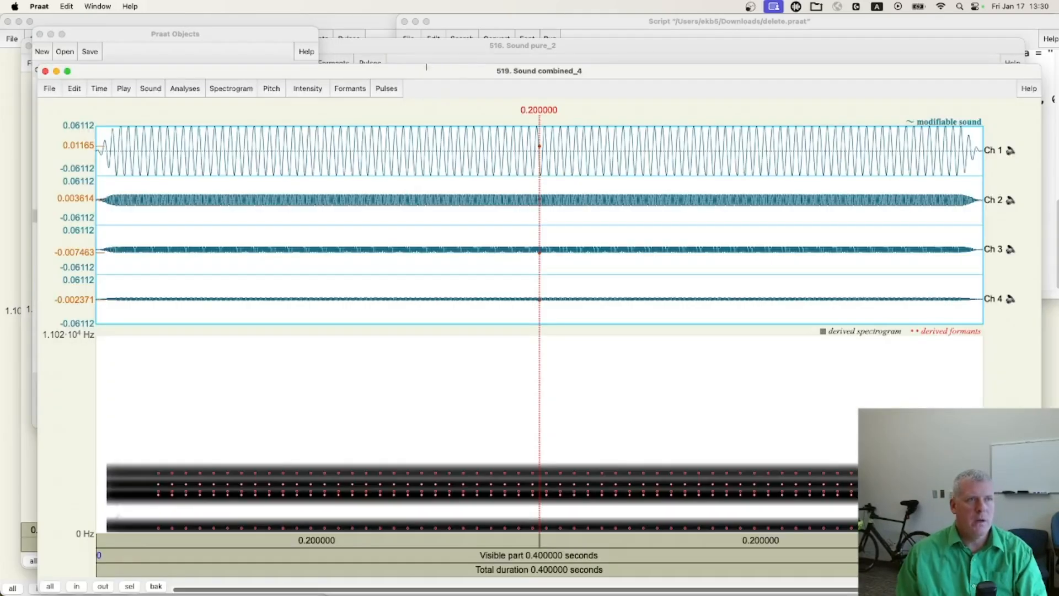
{"action": "double_click", "coordinate": [426, 67]}
Magnify a stretch of about 0.032 s of vowel i's combined sound to compare its four channels, and show the whole sound again
{"action": "left_click_drag", "start_coordinate": [279, 122], "coordinate": [355, 123]}
{"action": "key", "text": "super+Tab"}
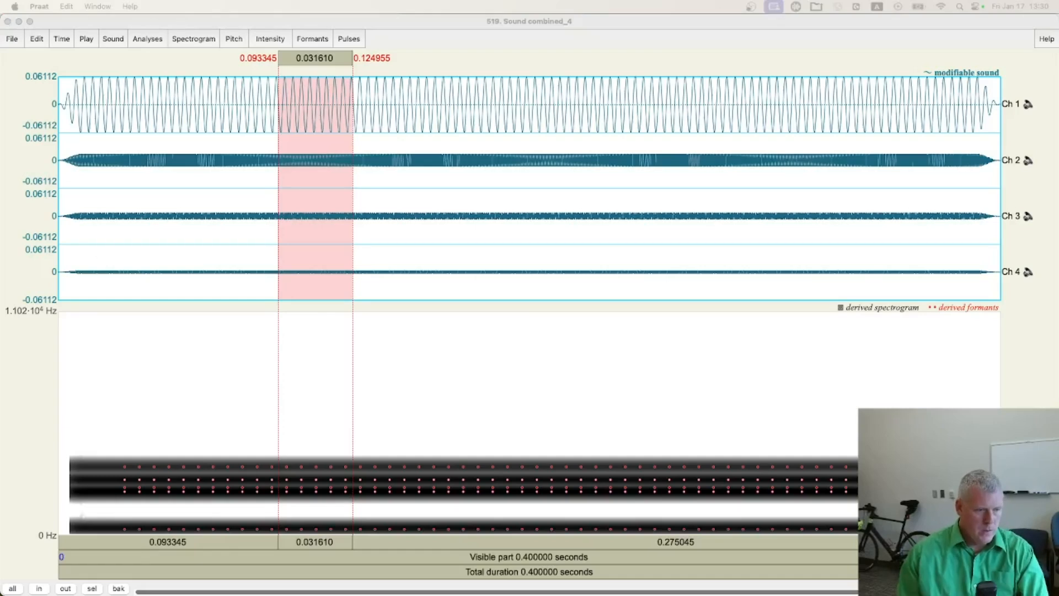
{"action": "key", "text": "super+Tab"}
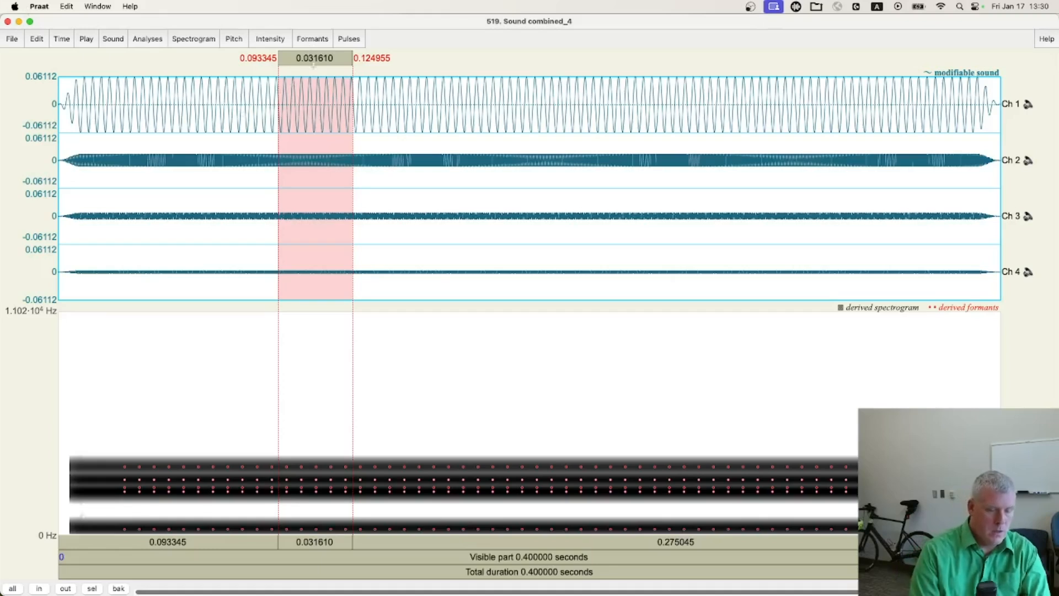
{"action": "key", "text": "super+n"}
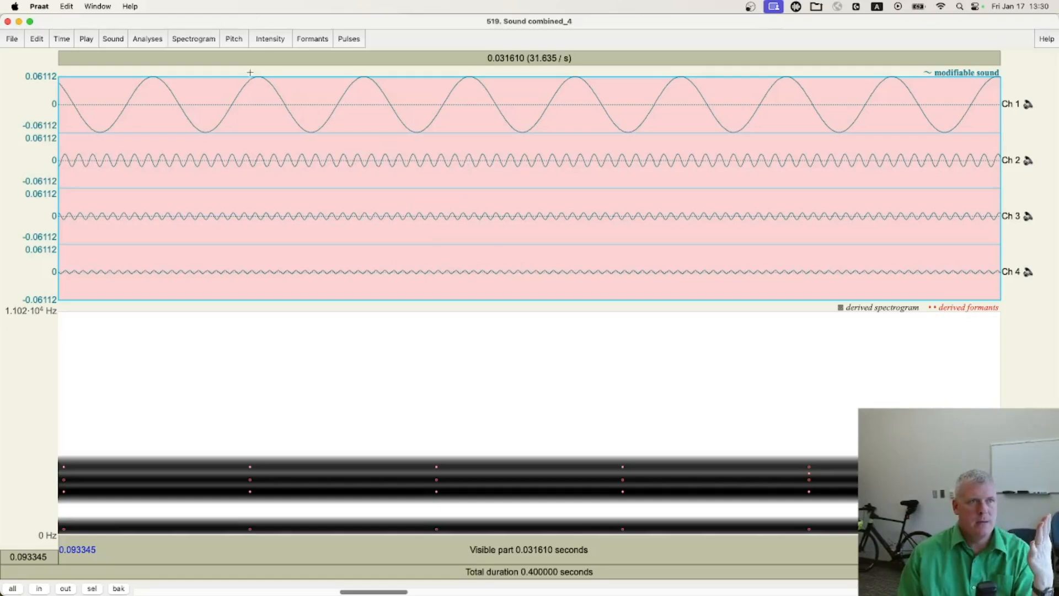
{"action": "key", "text": "super+a"}
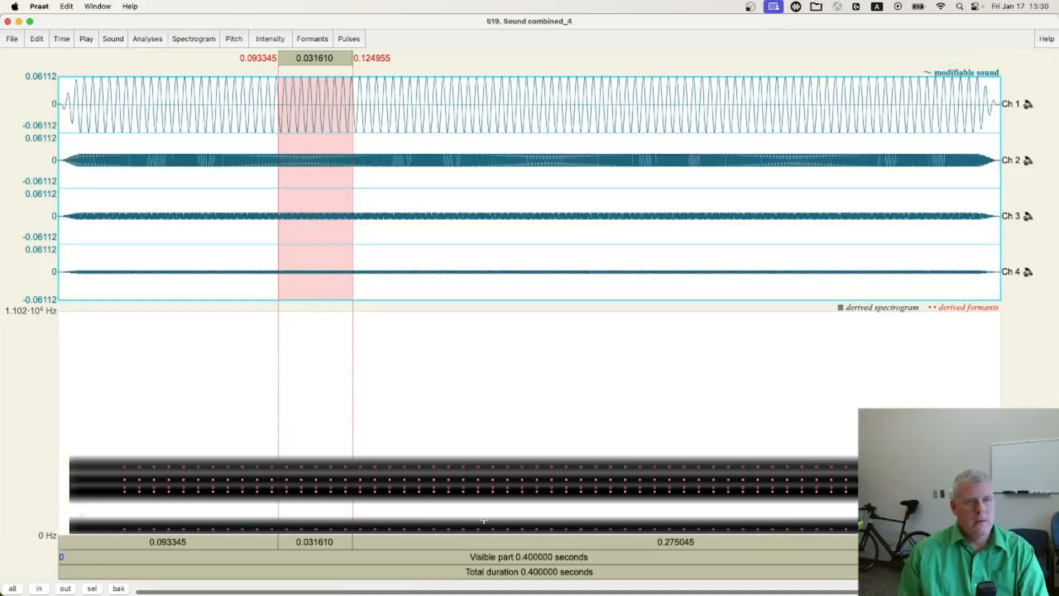
Play the full 0.4-second combined sound of vowel i several times and return to the object list
{"action": "left_click", "coordinate": [492, 556]}
{"action": "left_click", "coordinate": [492, 556]}
{"action": "left_click", "coordinate": [492, 556]}
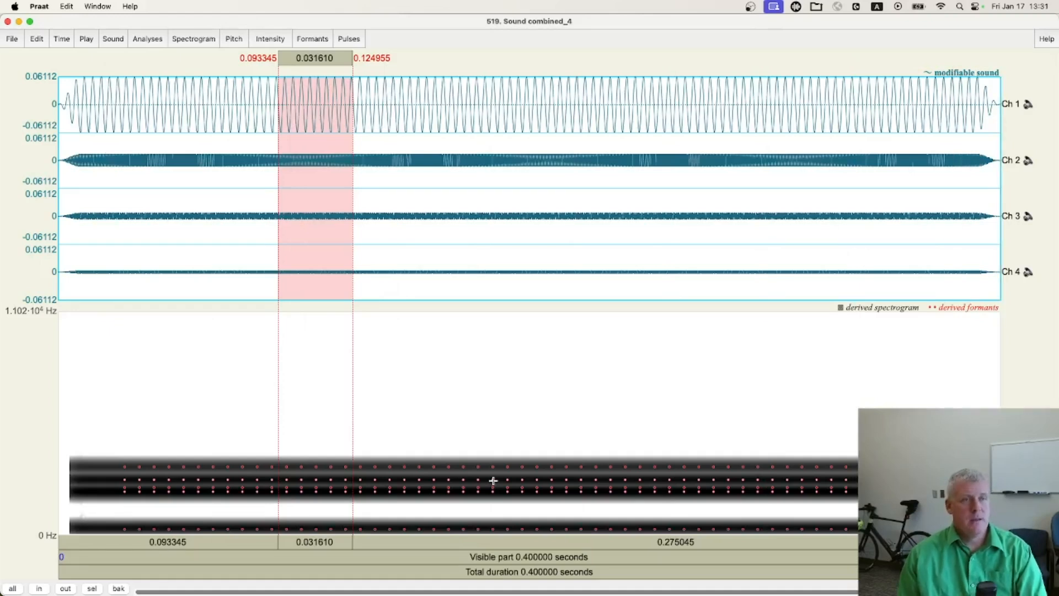
{"action": "left_click", "coordinate": [488, 557]}
{"action": "left_click", "coordinate": [487, 557]}
{"action": "key", "text": "super+grave"}
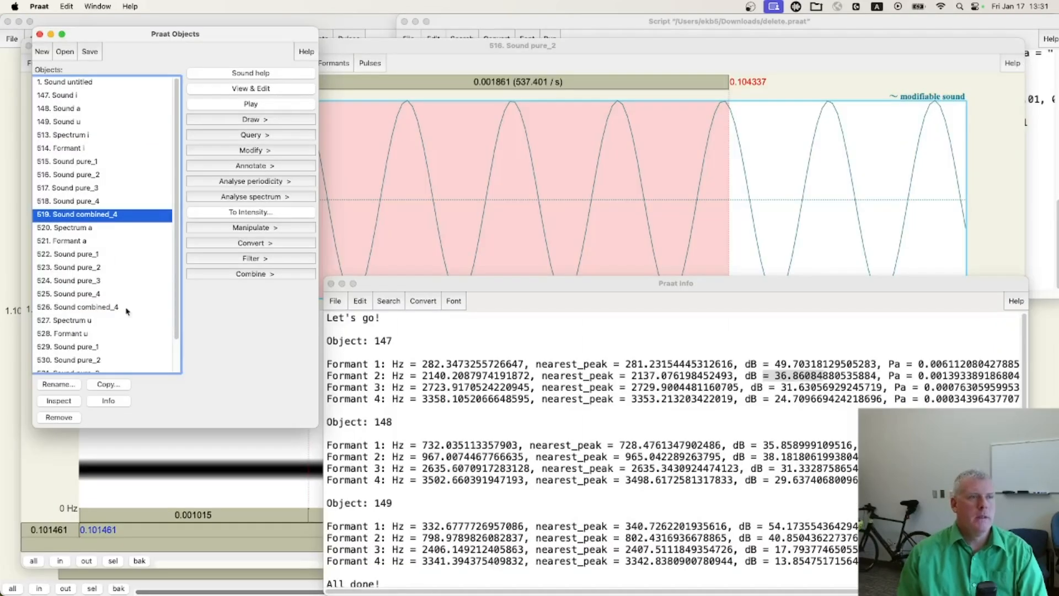
Go through the four pure tones of vowel a and view their combined sound, object 526, in a maximized editor
{"action": "left_click", "coordinate": [102, 309]}
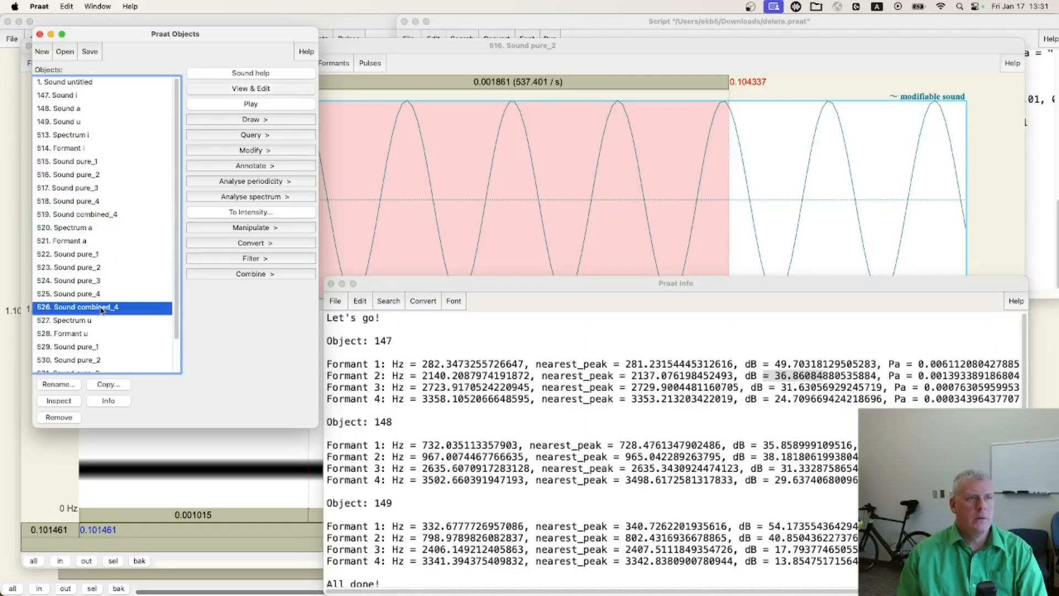
{"action": "left_click", "coordinate": [95, 257]}
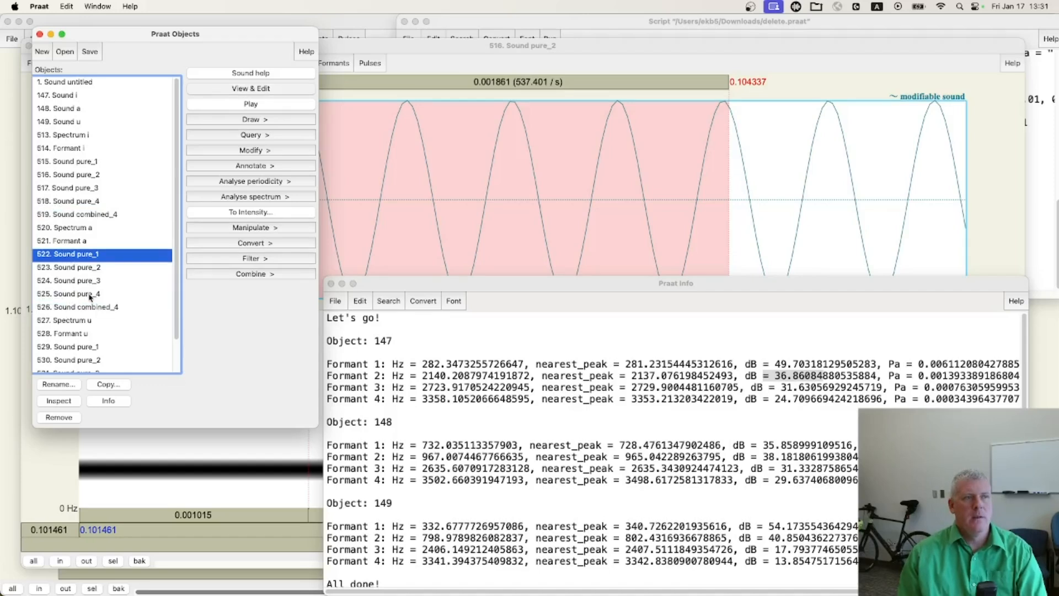
{"action": "left_click", "coordinate": [90, 293], "text": "shift"}
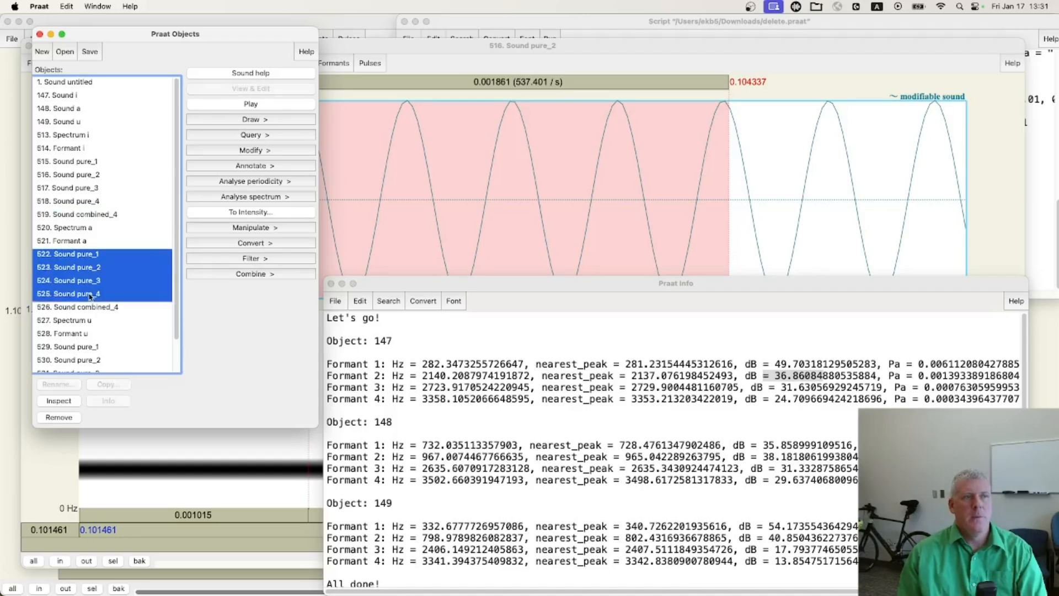
{"action": "left_click", "coordinate": [126, 307]}
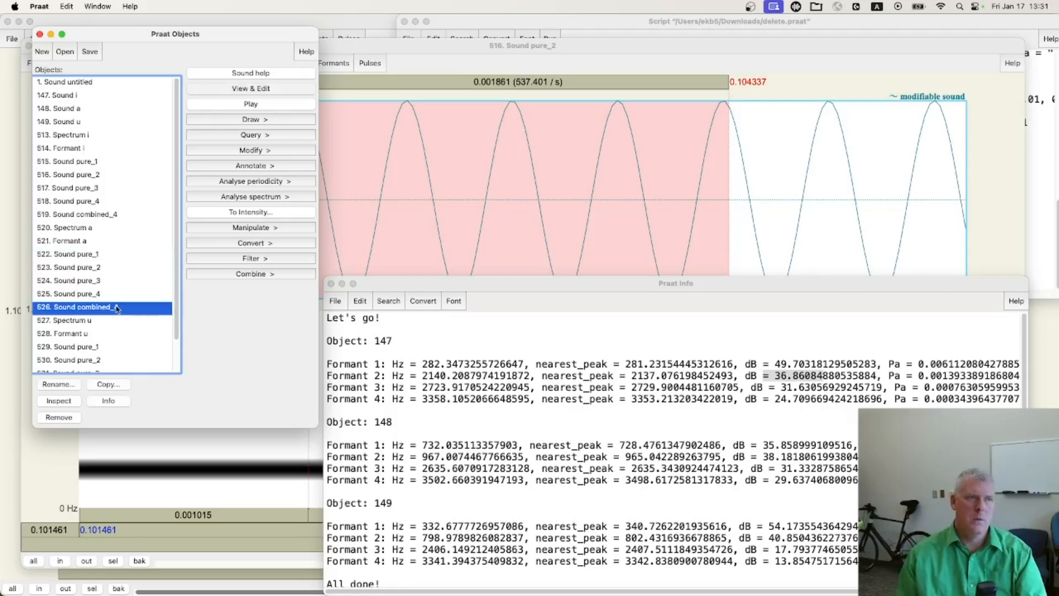
{"action": "left_click", "coordinate": [257, 89]}
{"action": "double_click", "coordinate": [449, 44]}
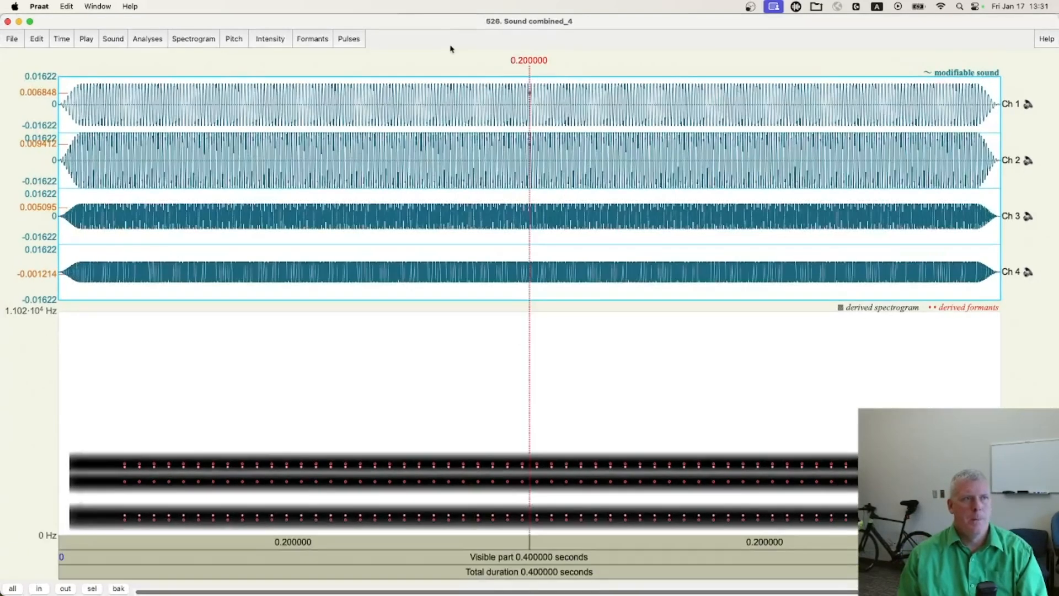
Magnify a stretch of about 0.022 s of vowel a's combined sound to compare its four sine waves, and restore the full view
{"action": "left_click_drag", "start_coordinate": [301, 166], "coordinate": [351, 162]}
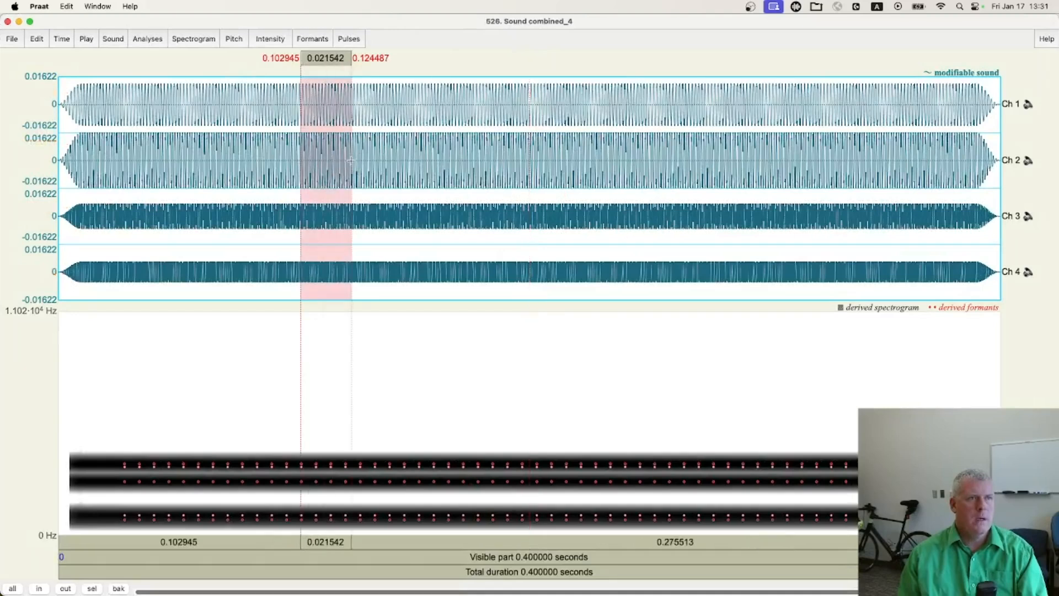
{"action": "key", "text": "super+n"}
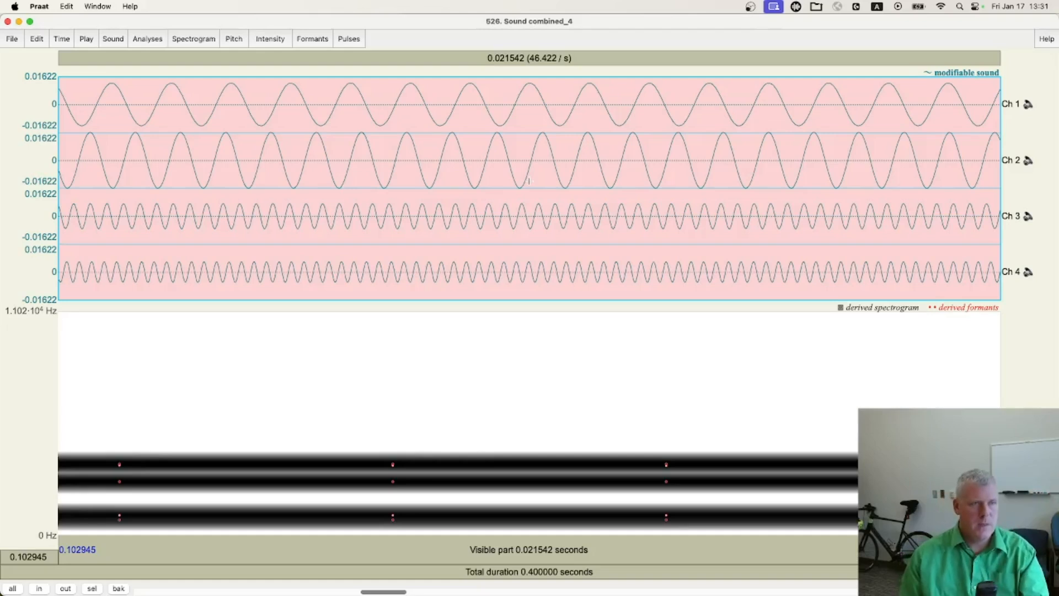
{"action": "key", "text": "super+a"}
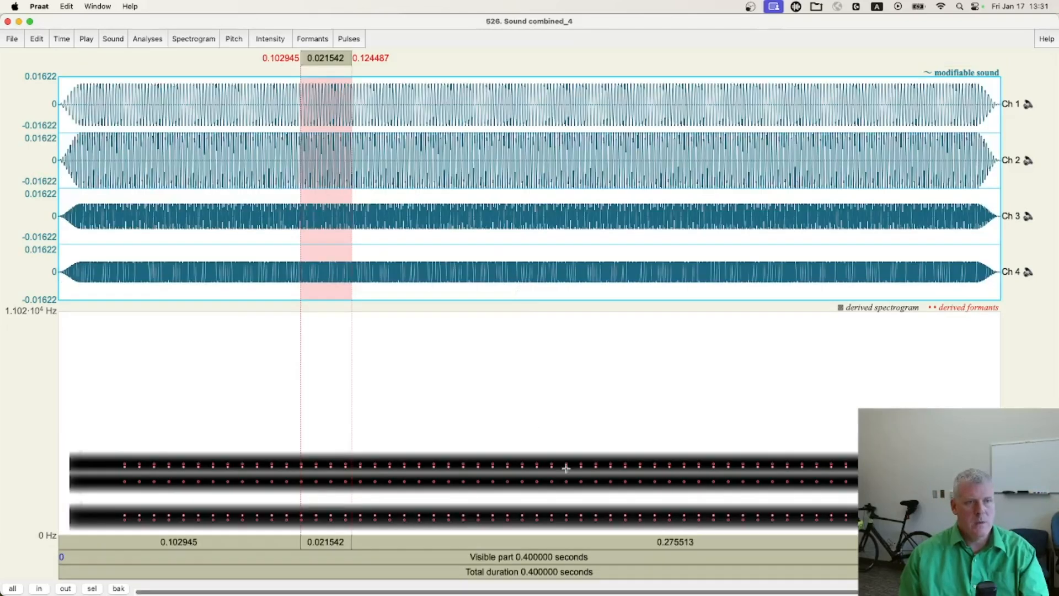
Play the full combined sound of vowel a several times and close its editor
{"action": "left_click", "coordinate": [518, 556]}
{"action": "left_click", "coordinate": [514, 558]}
{"action": "left_click", "coordinate": [515, 557]}
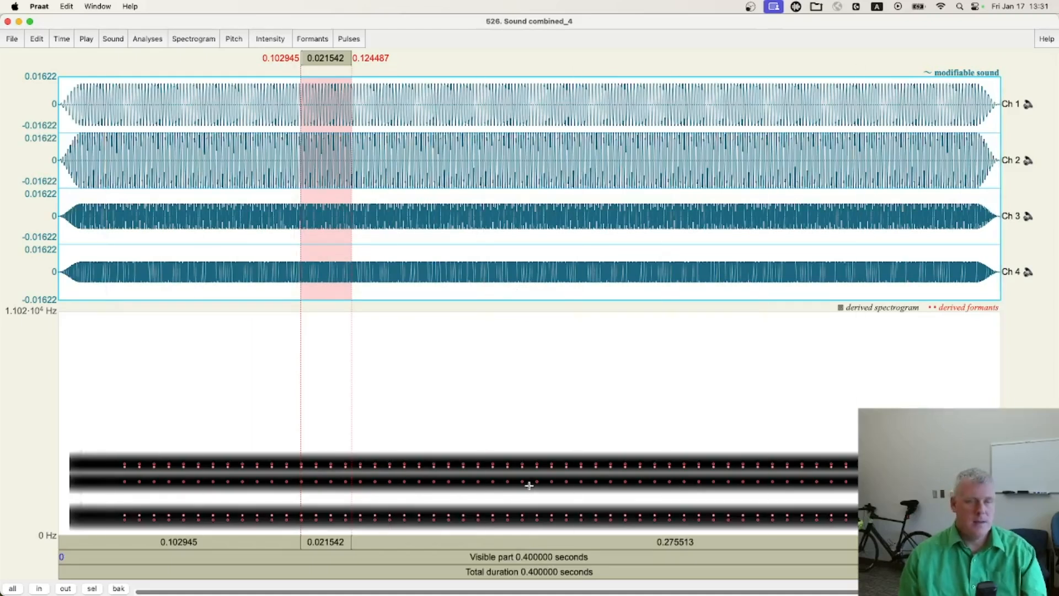
{"action": "left_click", "coordinate": [489, 556]}
{"action": "left_click", "coordinate": [488, 556]}
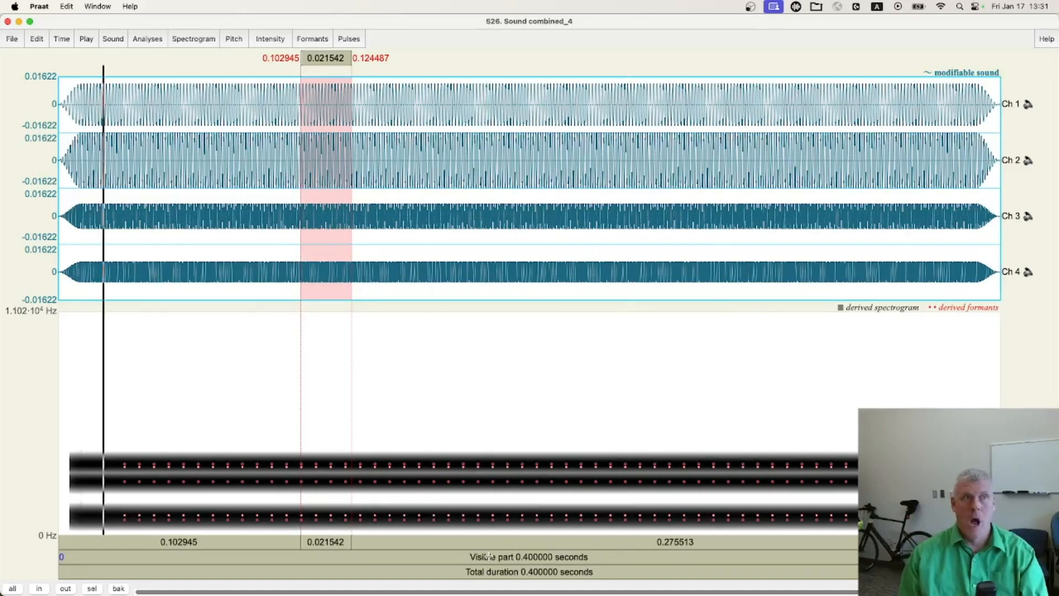
{"action": "key", "text": "super+w"}
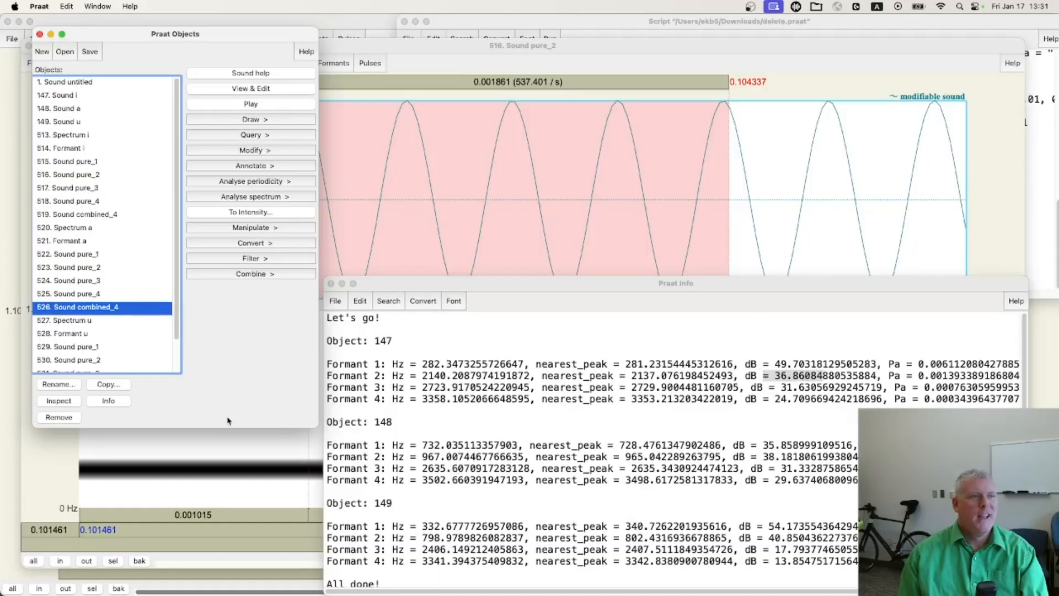
Find the pure tones of vowel u in the object list and view their combined sound, object 533, in a maximized editor
{"action": "scroll", "coordinate": [130, 279], "scroll_direction": "down", "scroll_amount": 3}
{"action": "left_click", "coordinate": [112, 366]}
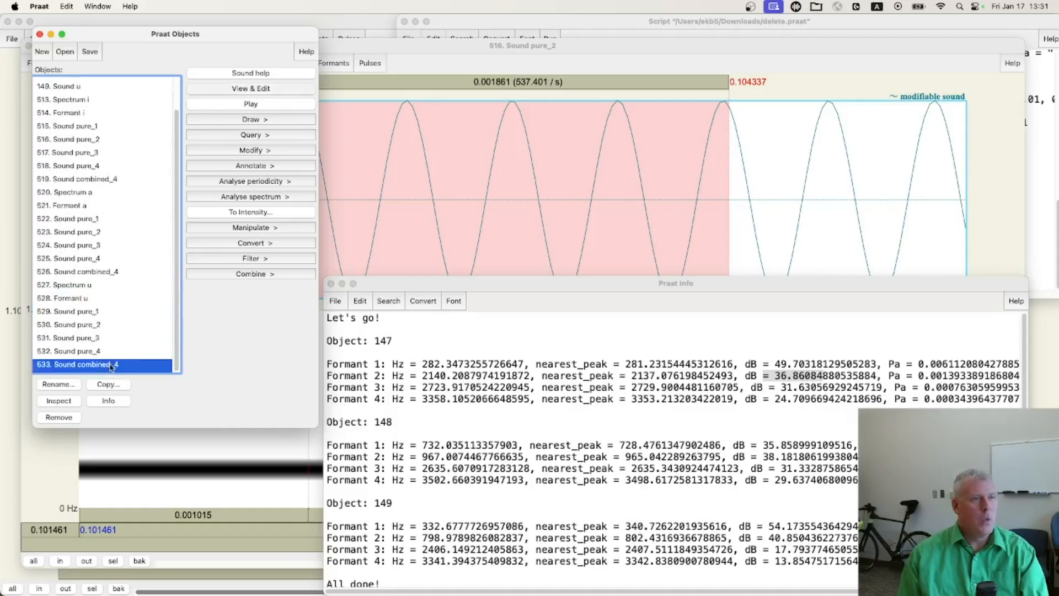
{"action": "left_click", "coordinate": [95, 313]}
{"action": "left_click", "coordinate": [96, 366]}
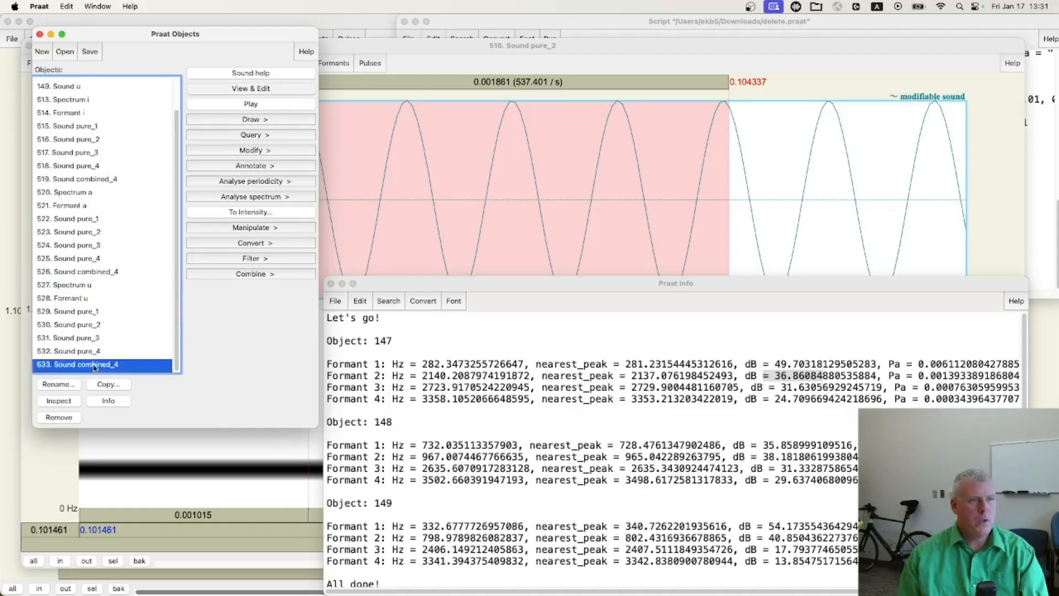
{"action": "left_click", "coordinate": [254, 89]}
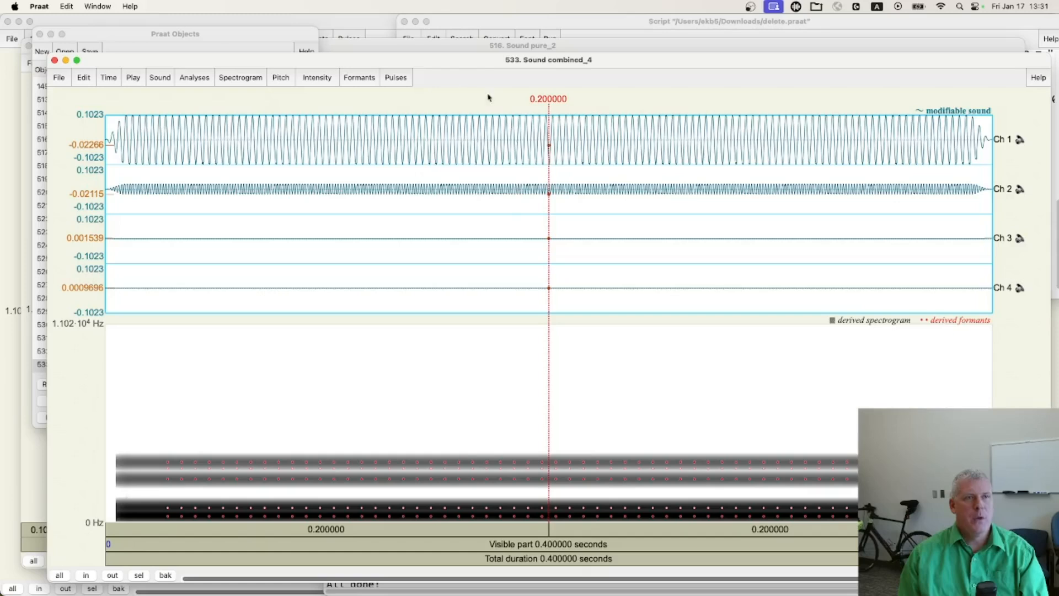
{"action": "double_click", "coordinate": [443, 59]}
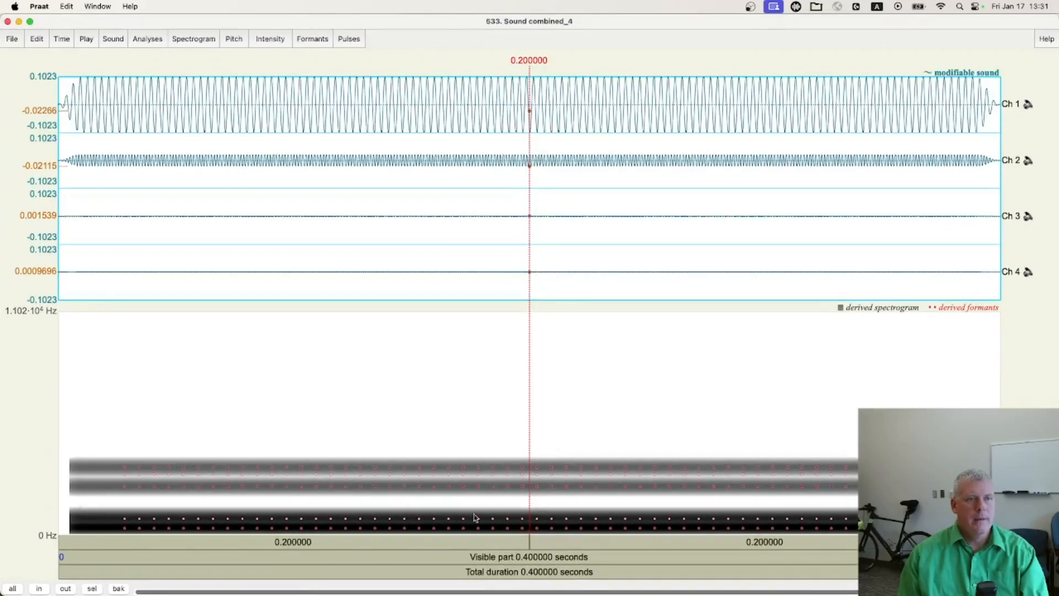
Play the full combined sound of vowel u several times and close its editor
{"action": "left_click", "coordinate": [475, 561]}
{"action": "left_click", "coordinate": [475, 561]}
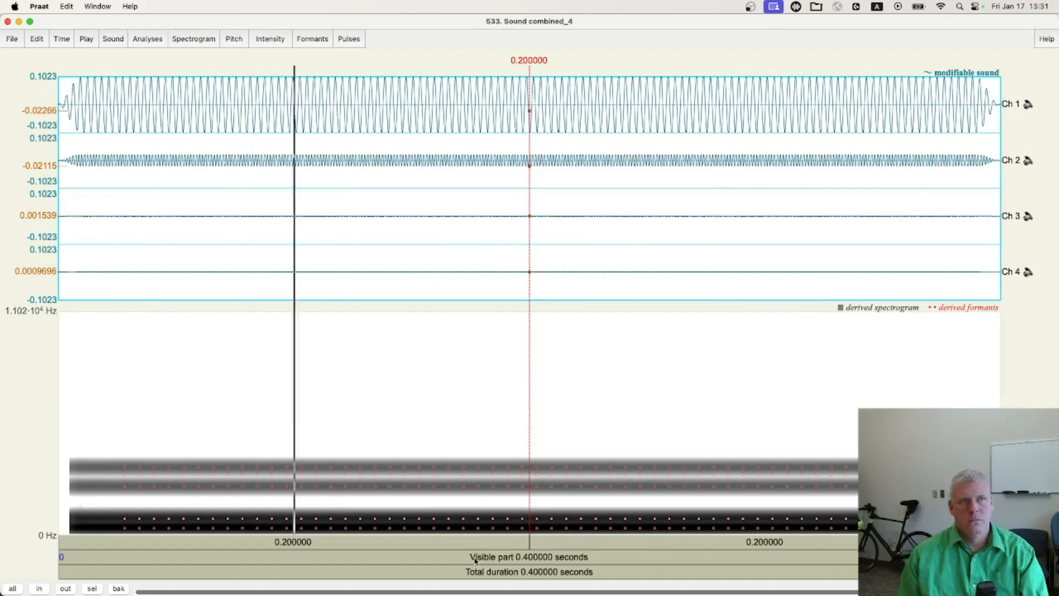
{"action": "left_click", "coordinate": [475, 561]}
{"action": "left_click", "coordinate": [476, 561]}
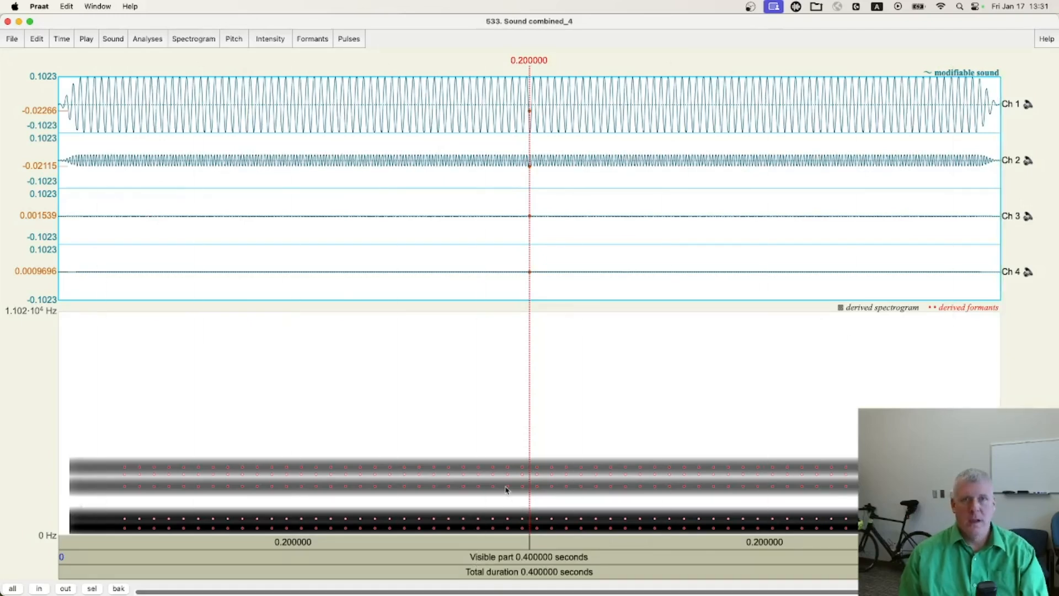
{"action": "key", "text": "super+w"}
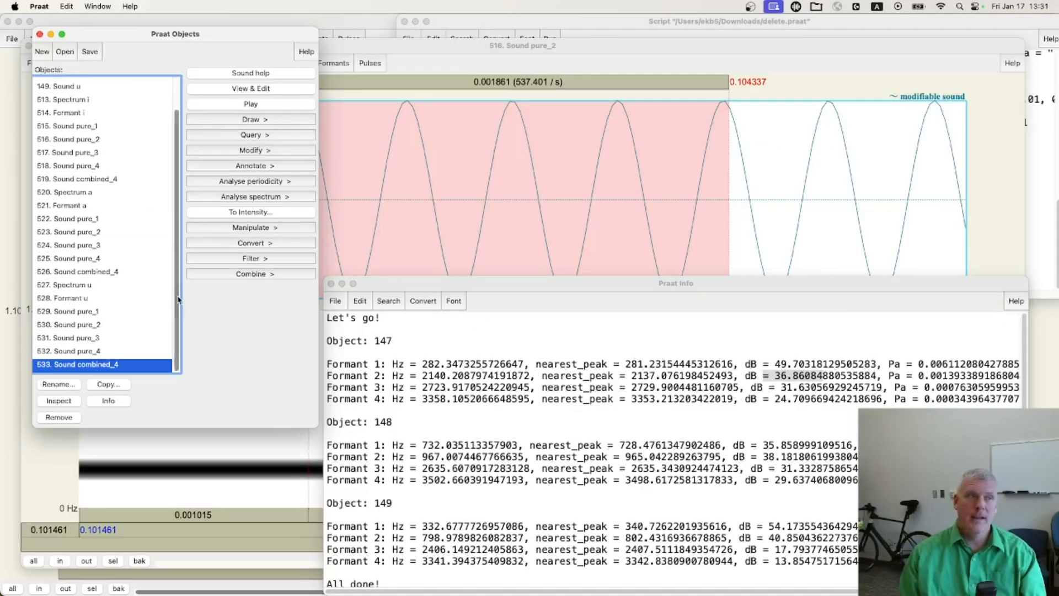
Play the combined sounds of vowels i, a and u one after another from the object list
{"action": "scroll", "coordinate": [178, 245], "scroll_direction": "up", "scroll_amount": 3}
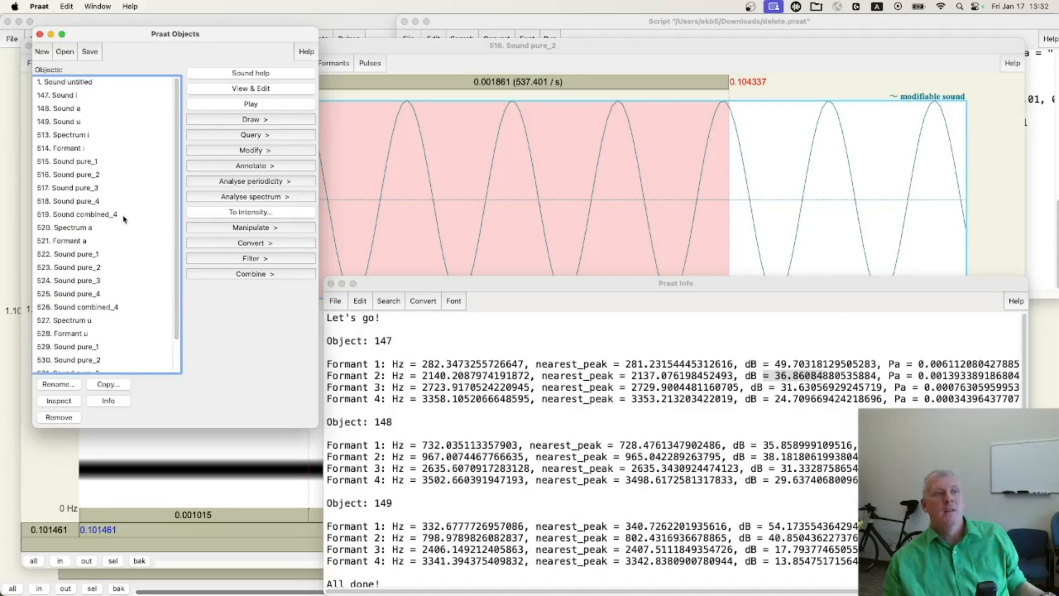
{"action": "left_click", "coordinate": [102, 215]}
{"action": "left_click", "coordinate": [244, 106]}
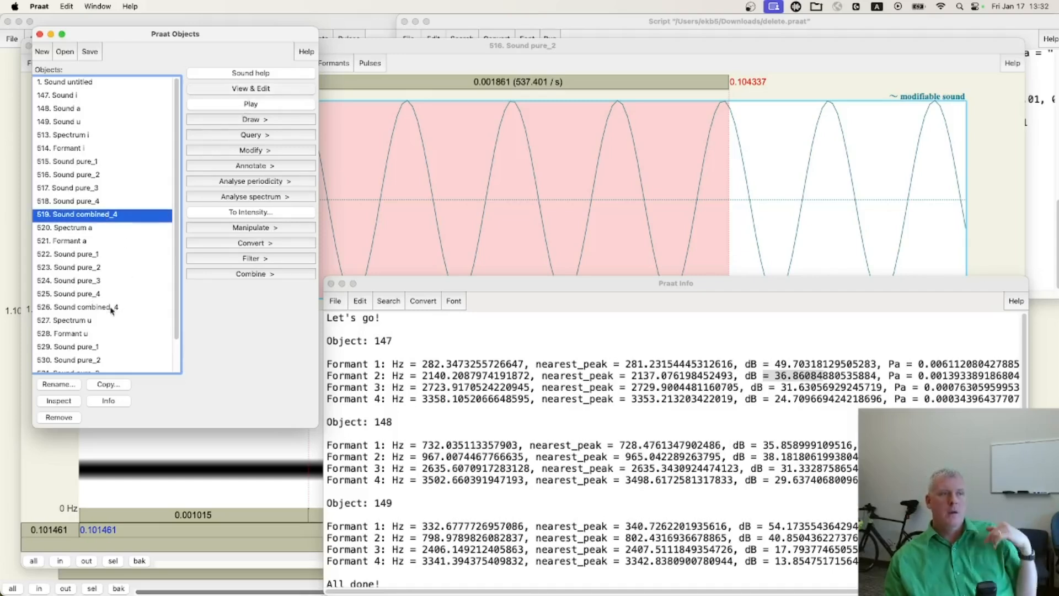
{"action": "left_click", "coordinate": [111, 309]}
{"action": "left_click", "coordinate": [254, 104]}
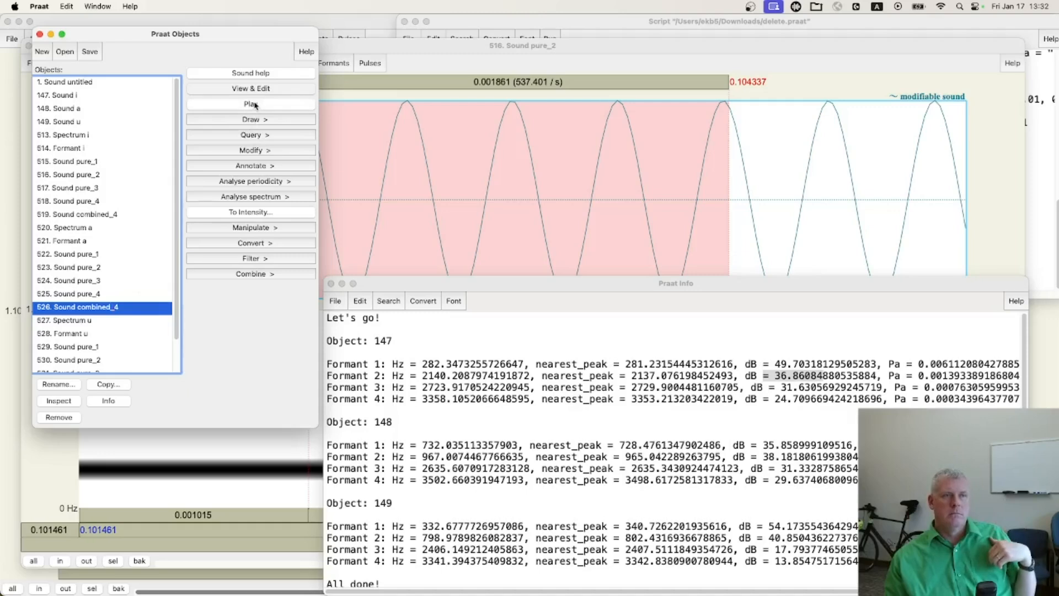
{"action": "scroll", "coordinate": [114, 208], "scroll_direction": "down", "scroll_amount": 3}
{"action": "left_click", "coordinate": [113, 365]}
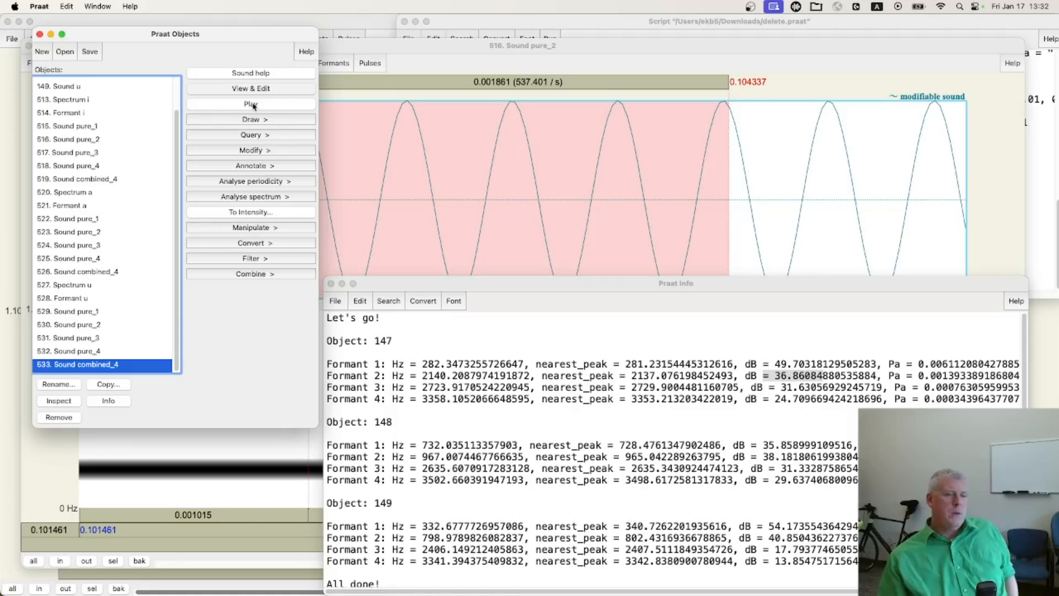
Replay combined sounds 519, 526 and 533 in quick succession to compare the three recreated vowels by ear
{"action": "scroll", "coordinate": [182, 116], "scroll_direction": "up", "scroll_amount": 4}
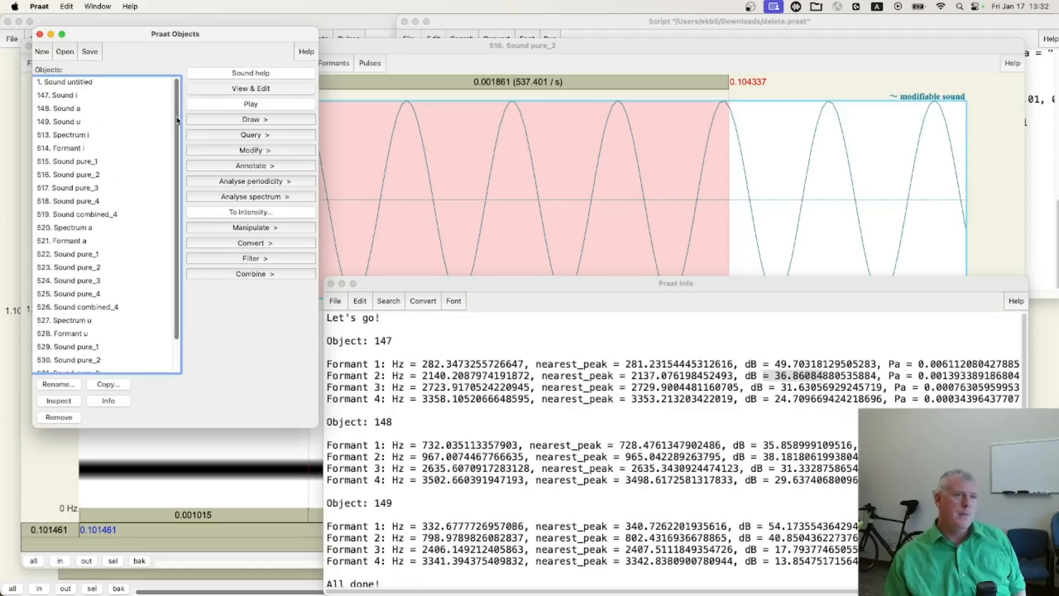
{"action": "scroll", "coordinate": [183, 165], "scroll_direction": "down", "scroll_amount": 3}
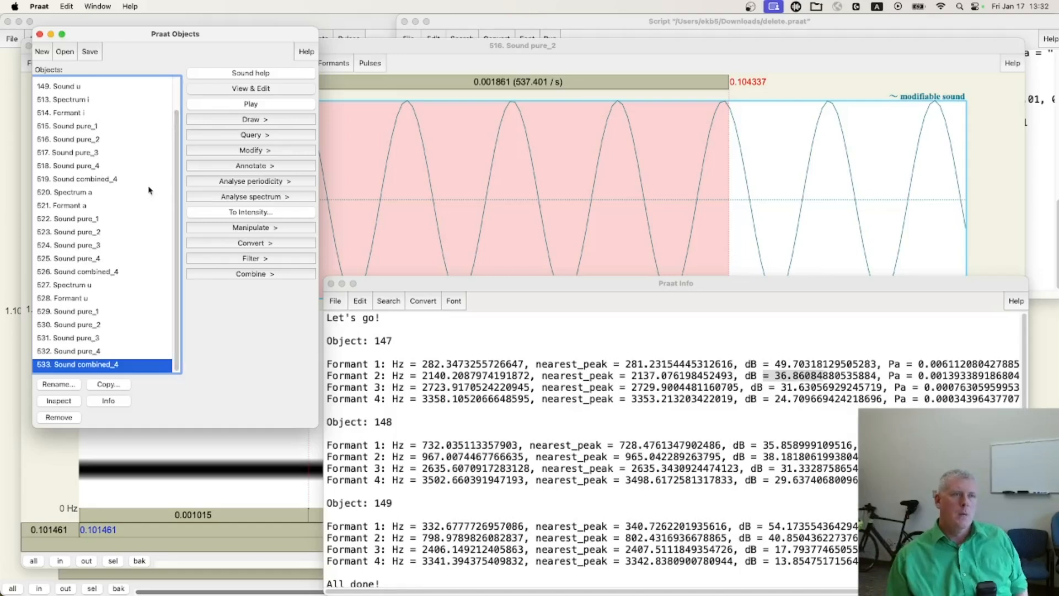
{"action": "left_click", "coordinate": [110, 179]}
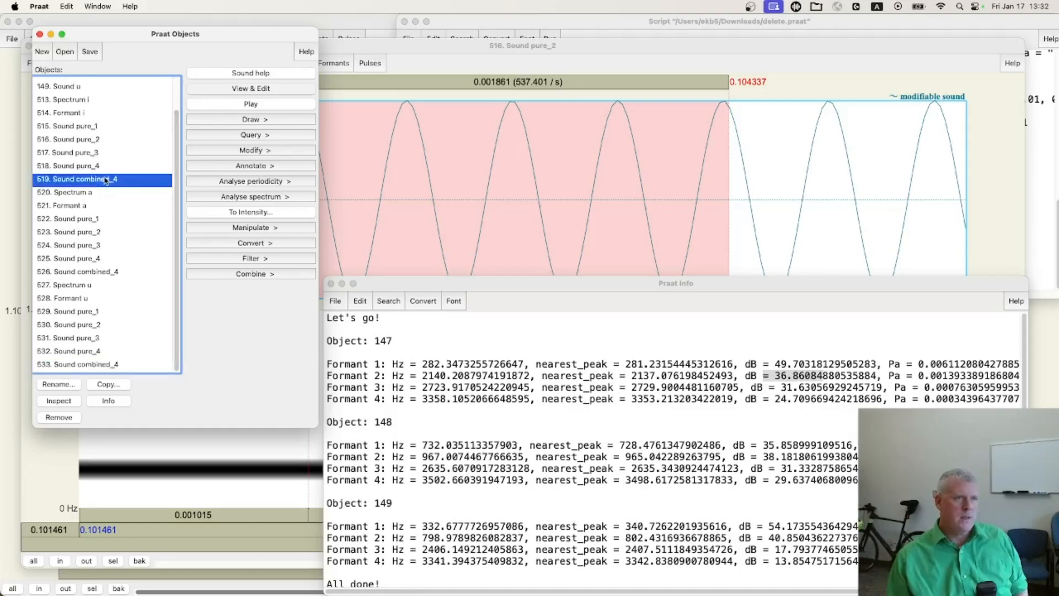
{"action": "left_click", "coordinate": [240, 105]}
{"action": "left_click", "coordinate": [111, 271]}
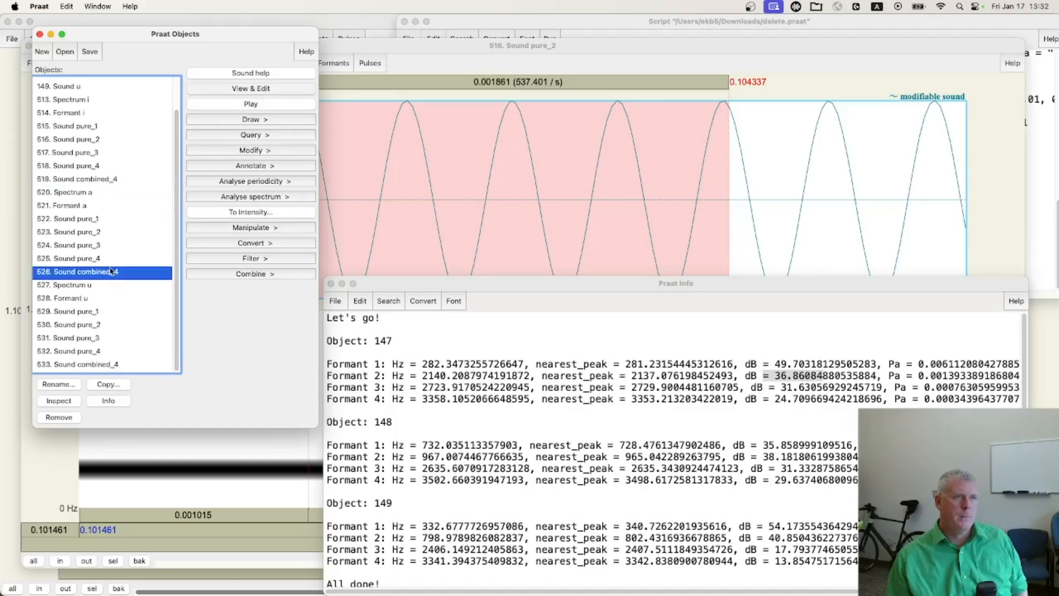
{"action": "left_click", "coordinate": [254, 106]}
{"action": "left_click", "coordinate": [103, 368]}
{"action": "left_click", "coordinate": [259, 104]}
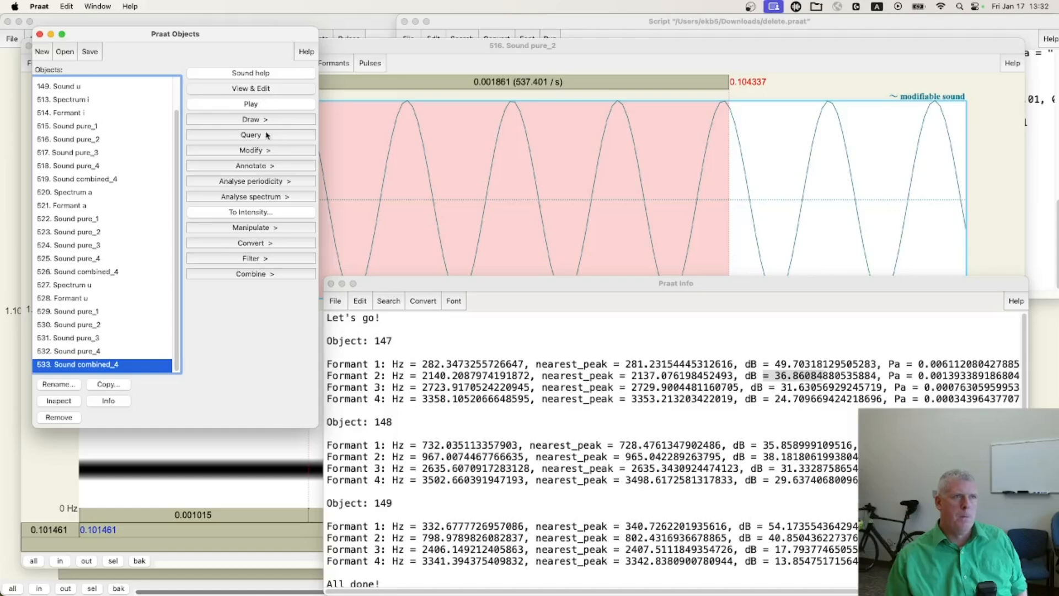